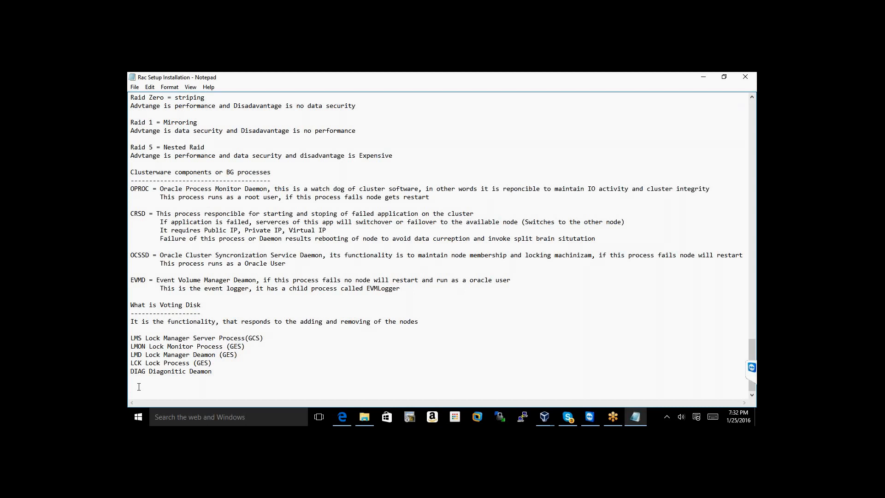
Bring the running RAC1 and RAC2 VirtualBox windows up from the taskbar, with RAC1 in front
scroll(138, 387, "up", 11)
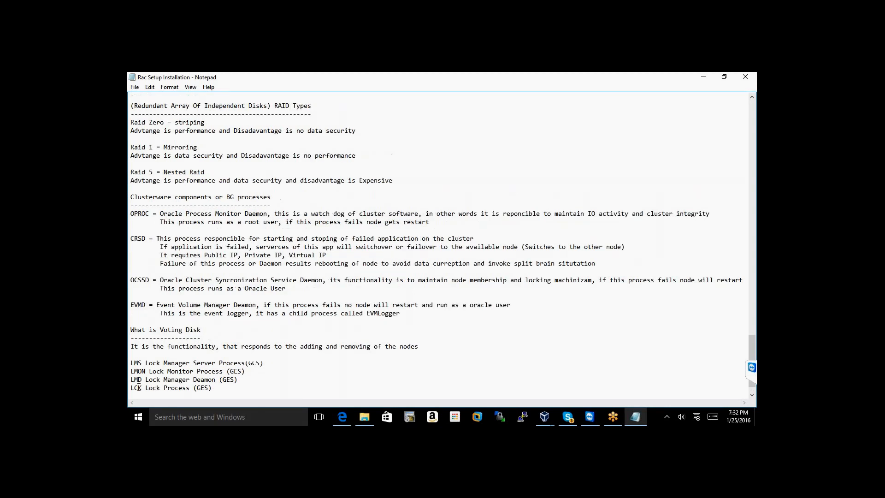
scroll(138, 386, "up", 17)
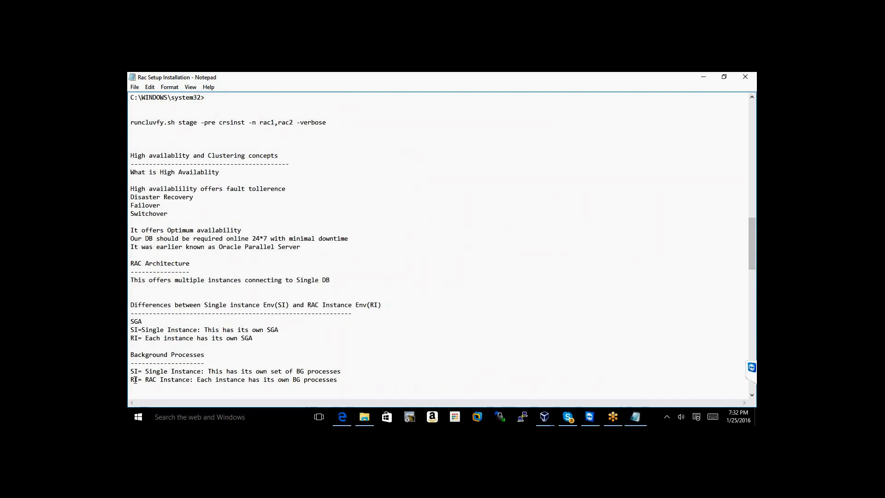
scroll(135, 379, "up", 19)
scroll(135, 380, "up", 8)
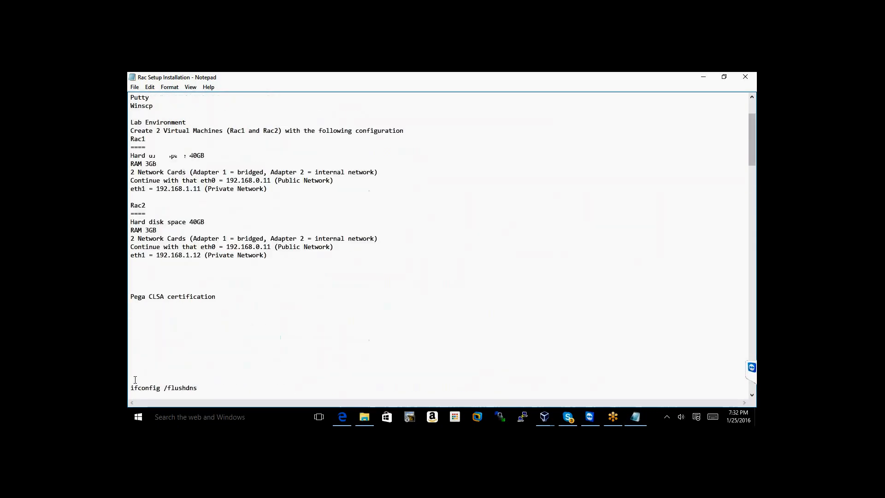
scroll(135, 379, "down", 1)
scroll(135, 379, "down", 17)
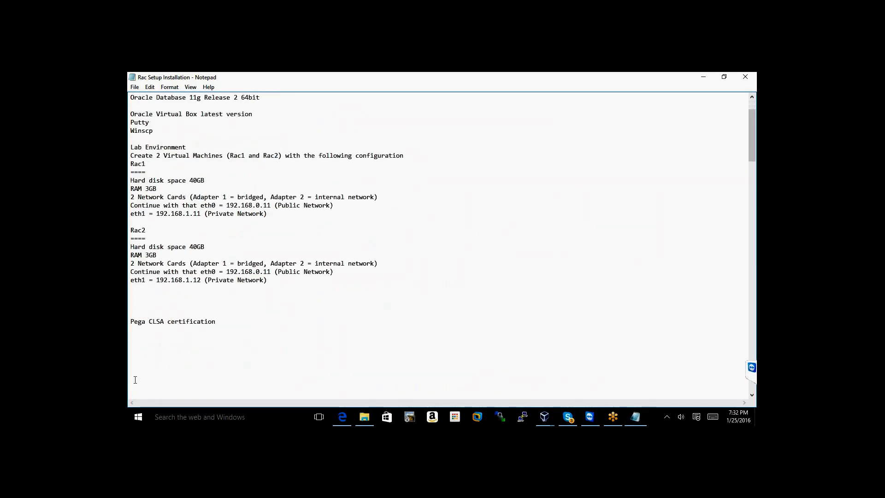
scroll(135, 380, "down", 4)
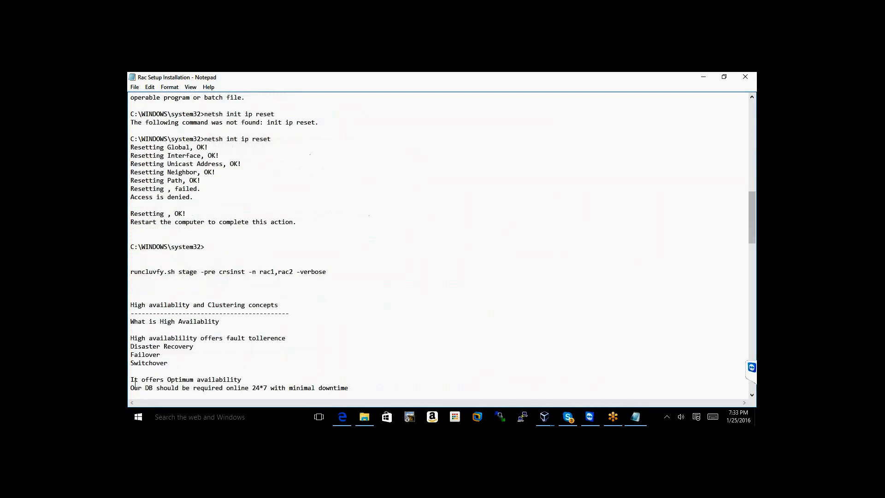
scroll(182, 374, "down", 14)
scroll(182, 374, "down", 17)
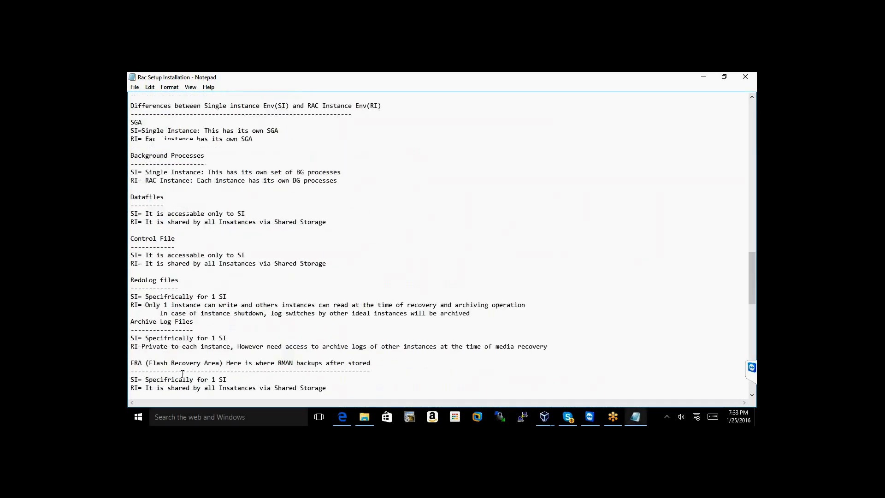
scroll(182, 378, "down", 5)
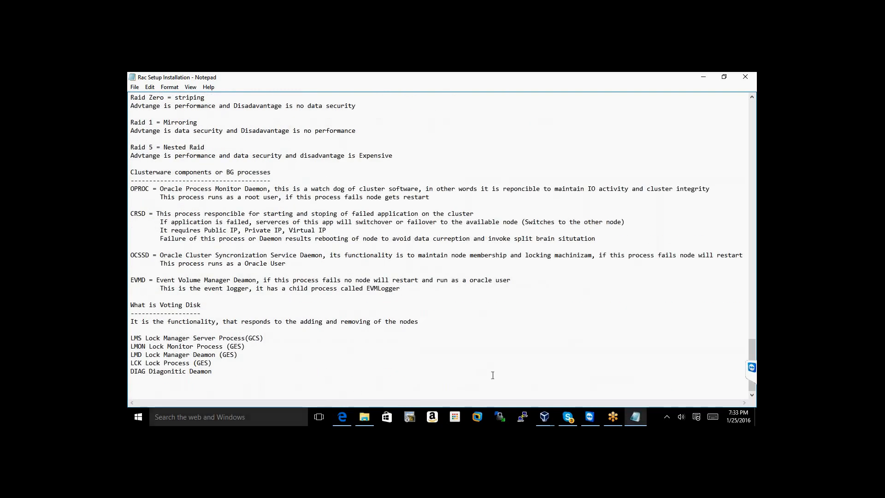
left_click(539, 420)
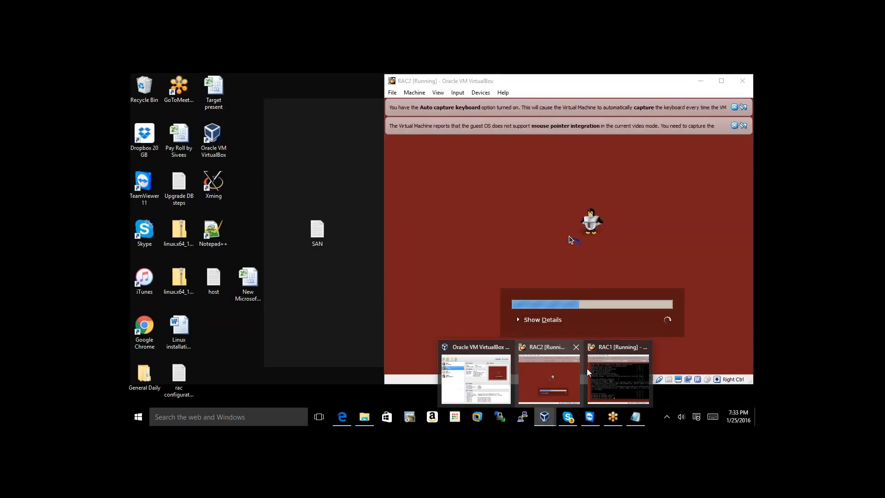
left_click(588, 369)
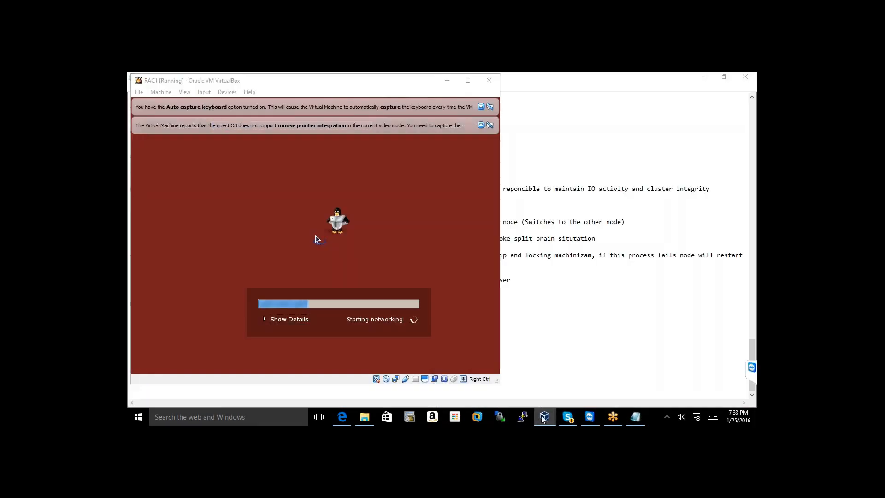
mouse_move(543, 417)
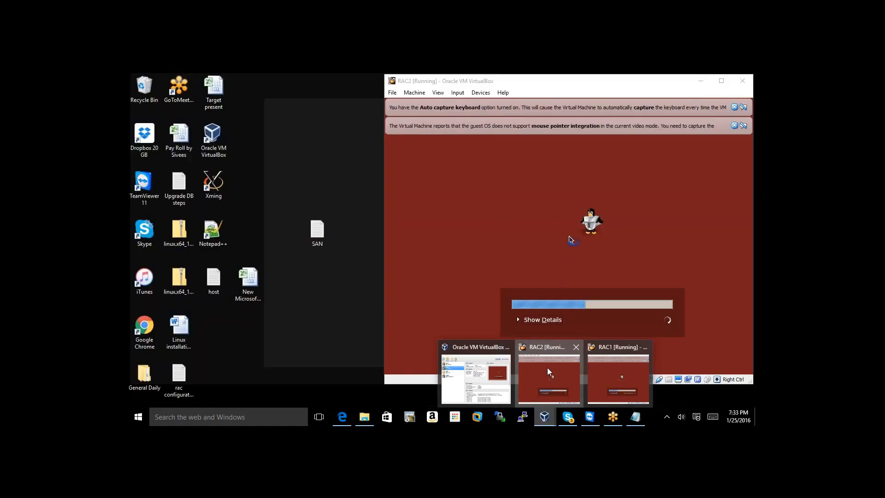
left_click(546, 367)
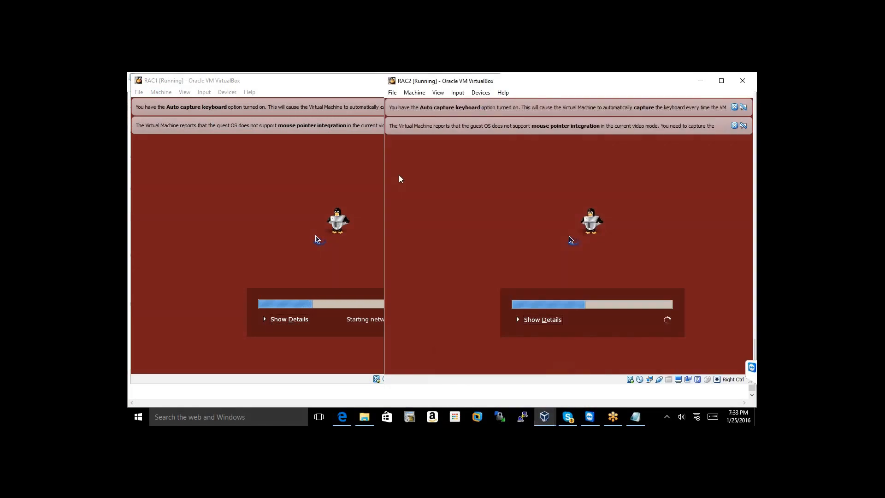
left_click(335, 145)
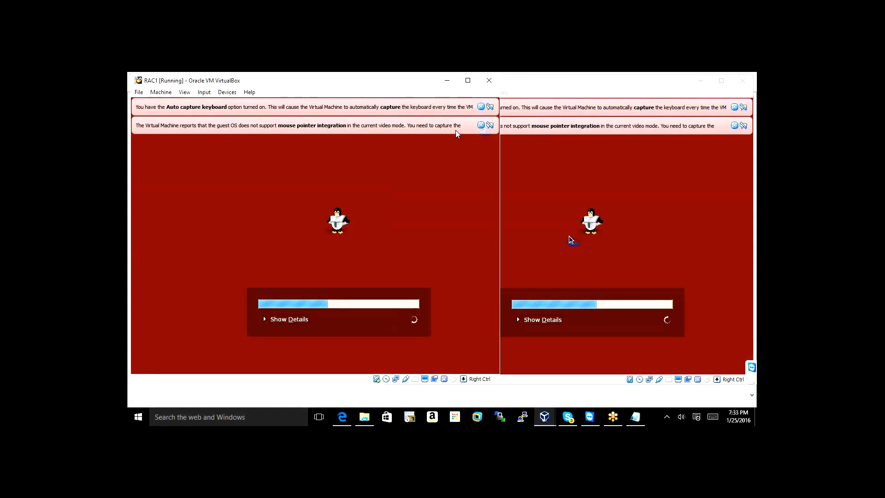
Dismiss the mouse pointer integration and auto capture keyboard notices on both RAC1 and RAC2
left_click(481, 125)
left_click(480, 107)
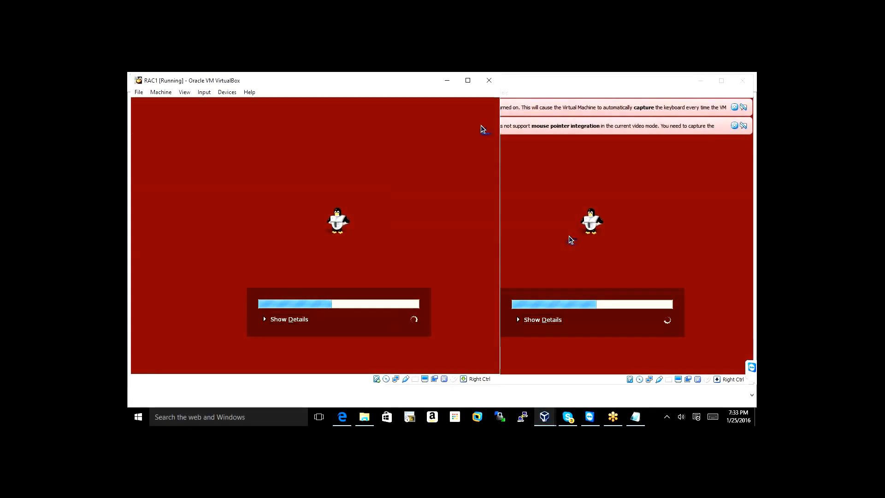
left_click(557, 148)
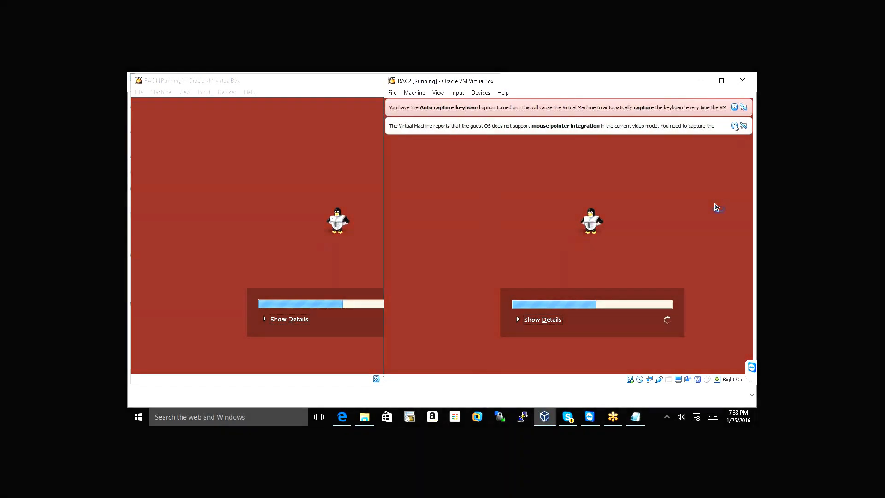
left_click(735, 126)
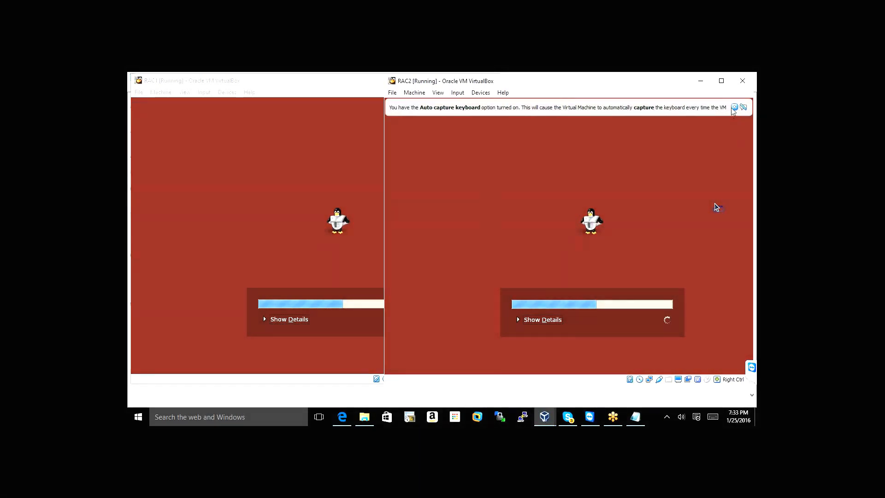
left_click(734, 107)
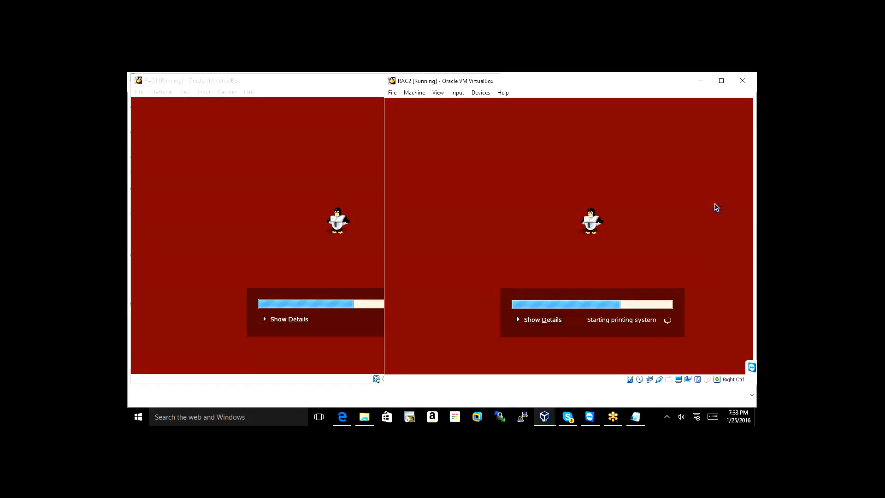
Narrow the RAC1 and RAC2 windows so they sit side by side
left_click_drag(384, 113, 453, 118)
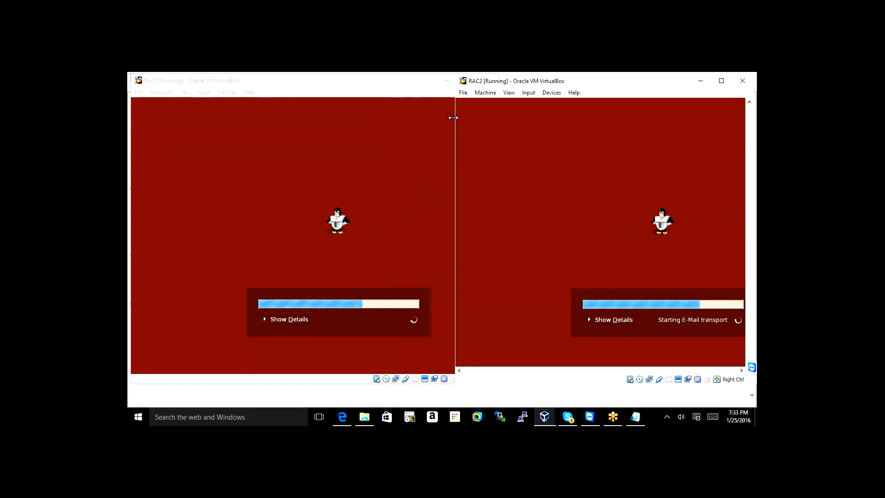
left_click(430, 83)
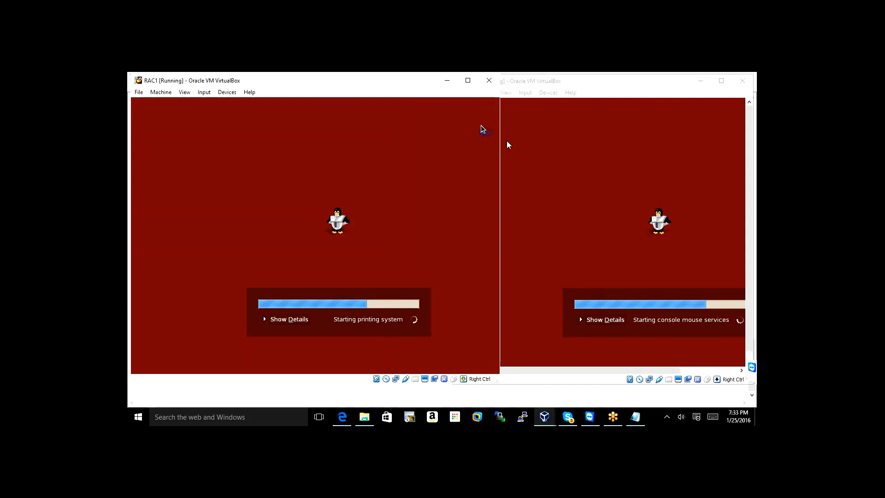
left_click_drag(499, 140, 453, 156)
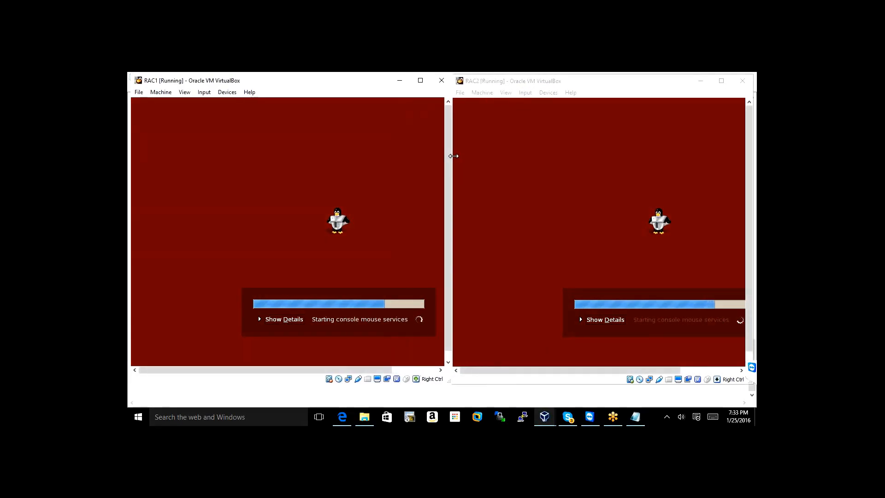
left_click_drag(572, 85, 575, 86)
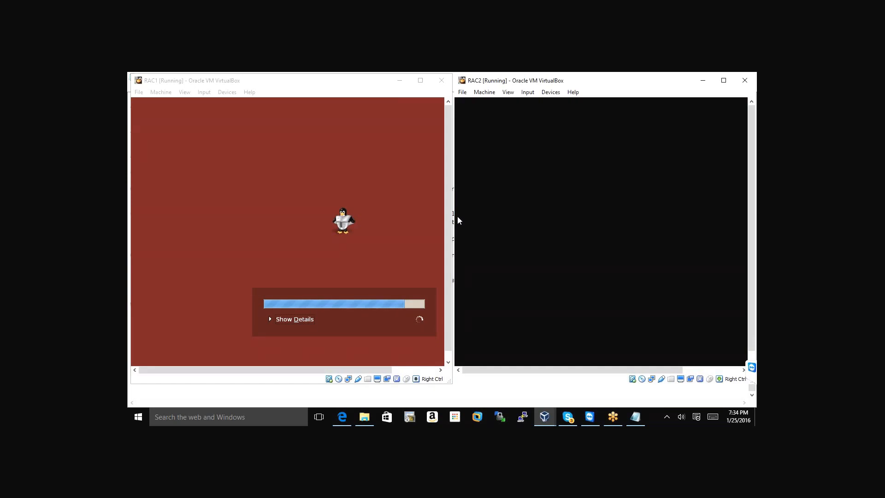
left_click(523, 417)
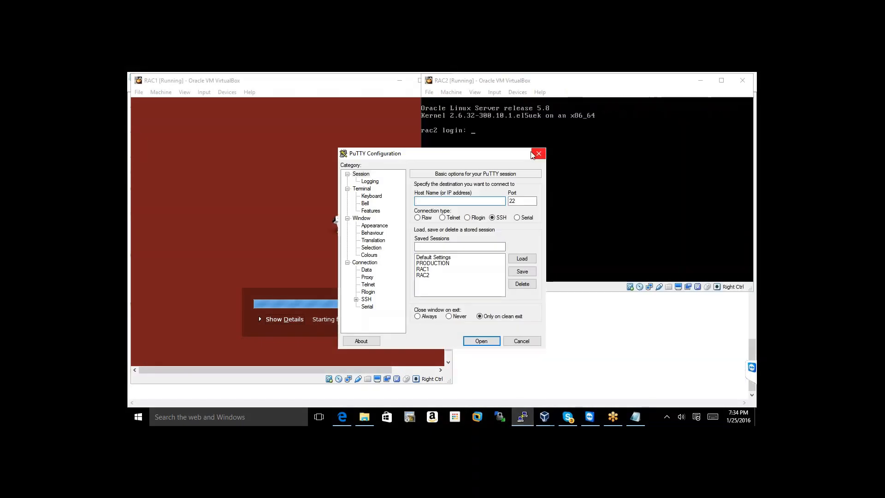
left_click(537, 155)
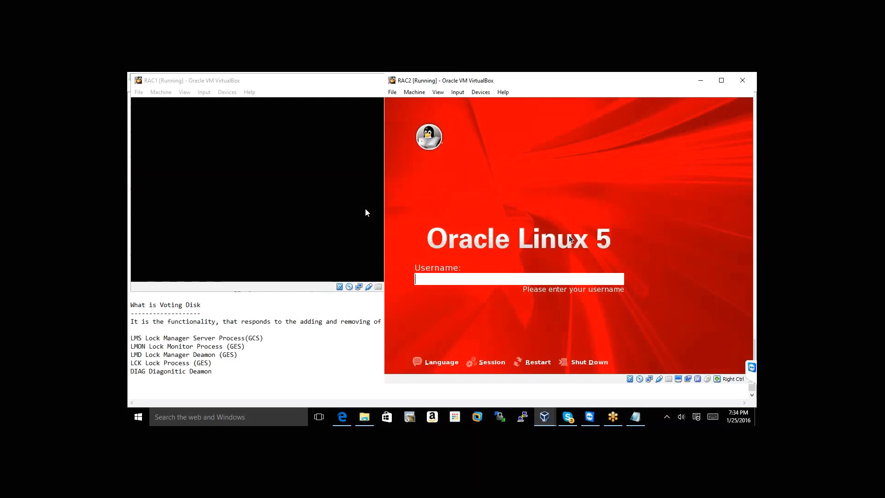
Resize the RAC2 and RAC1 windows so both login screens are visible
left_click_drag(382, 210, 456, 206)
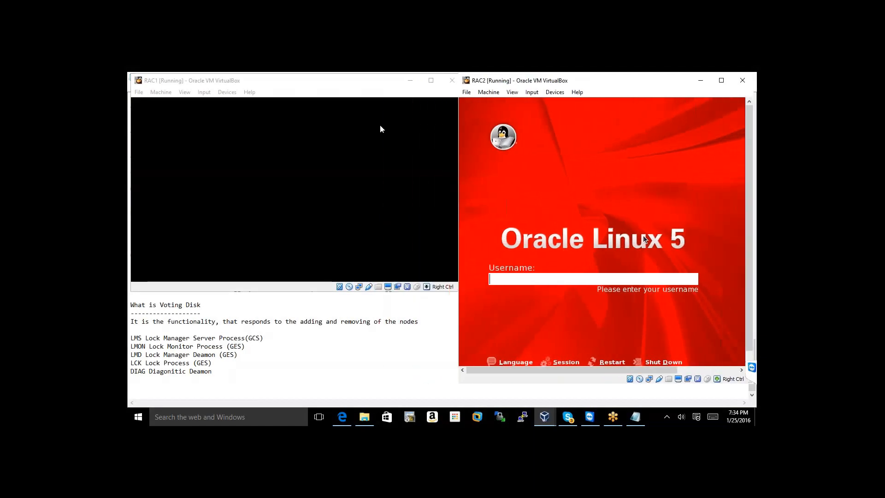
left_click(374, 88)
left_click_drag(463, 131, 436, 133)
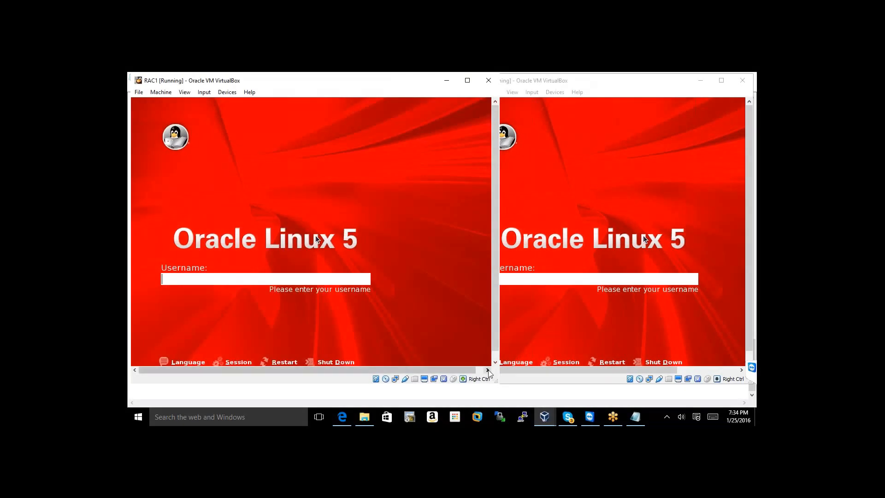
left_click_drag(496, 379, 450, 312)
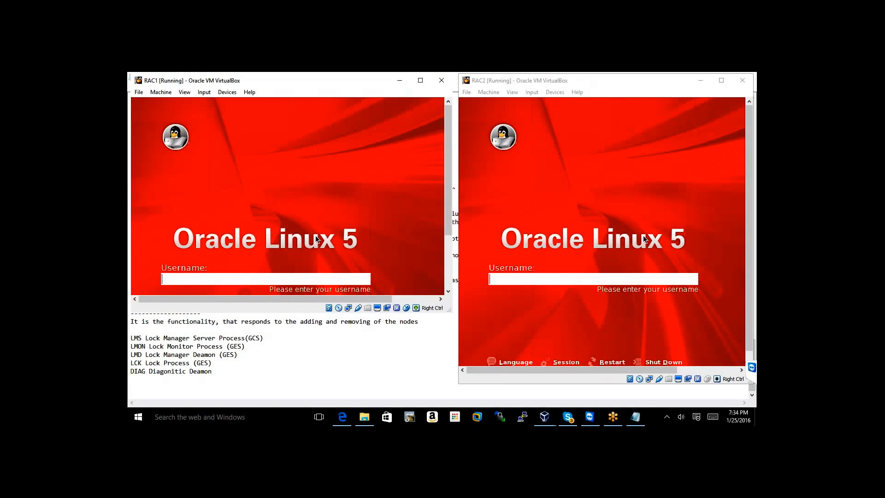
Log in to RAC1 as root with the root password
type("oot")
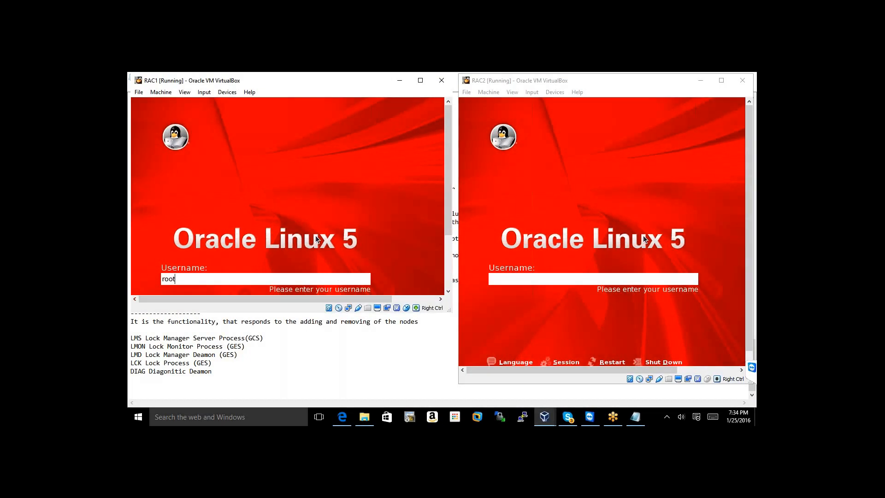
key("Return")
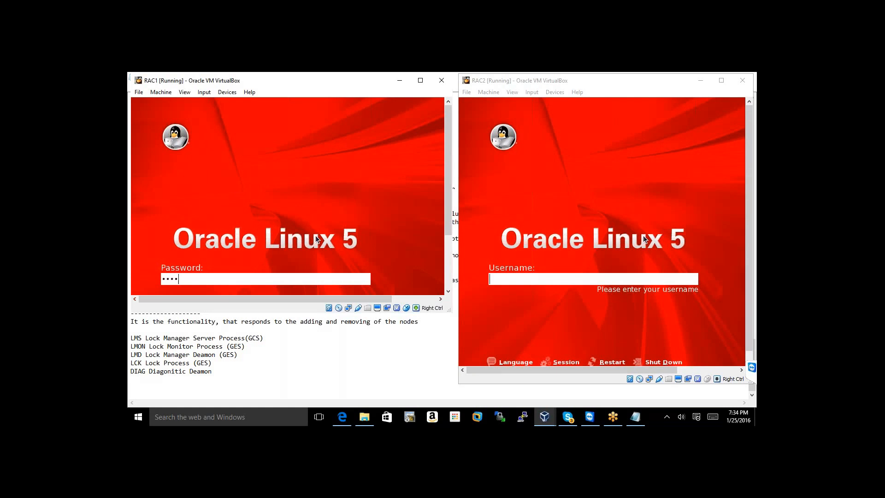
type("•••")
key("Return")
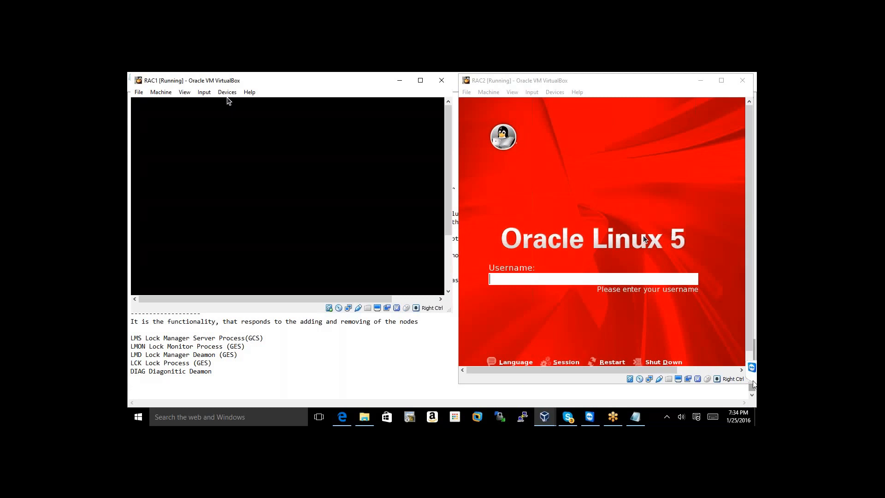
Shorten the RAC2 window and log in to RAC2 as root with the root password
left_click_drag(748, 382, 748, 319)
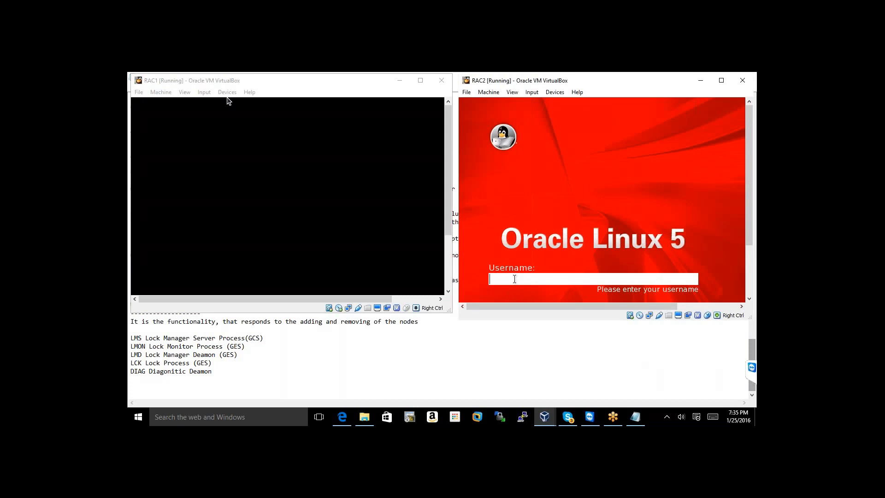
type("root")
key("Return")
type("o")
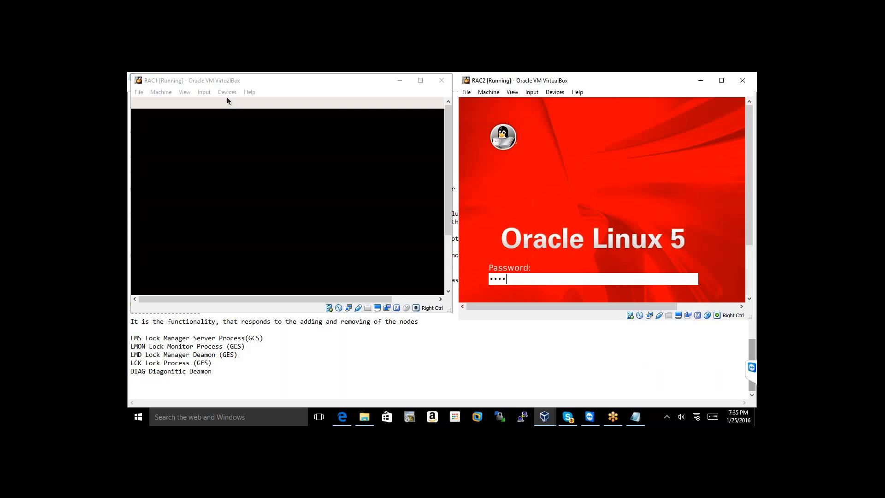
type("racle")
key("Return")
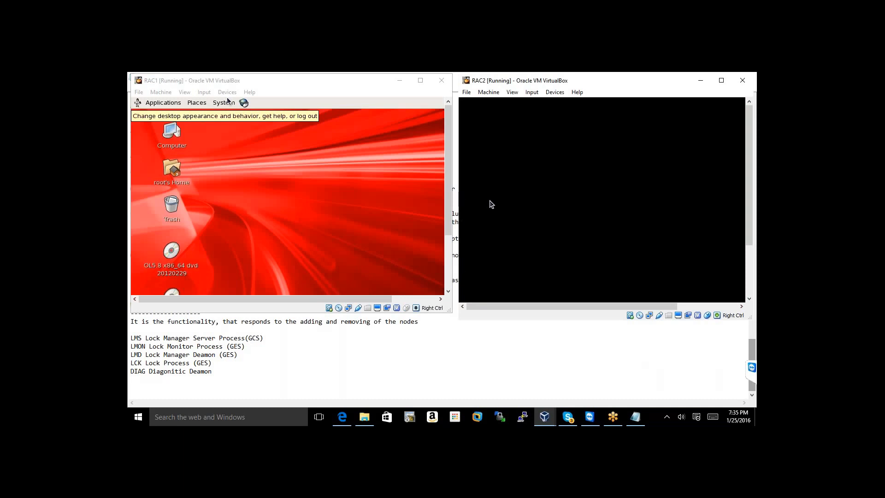
Connect to the saved RAC1 PuTTY session and log in as root
left_click(524, 417)
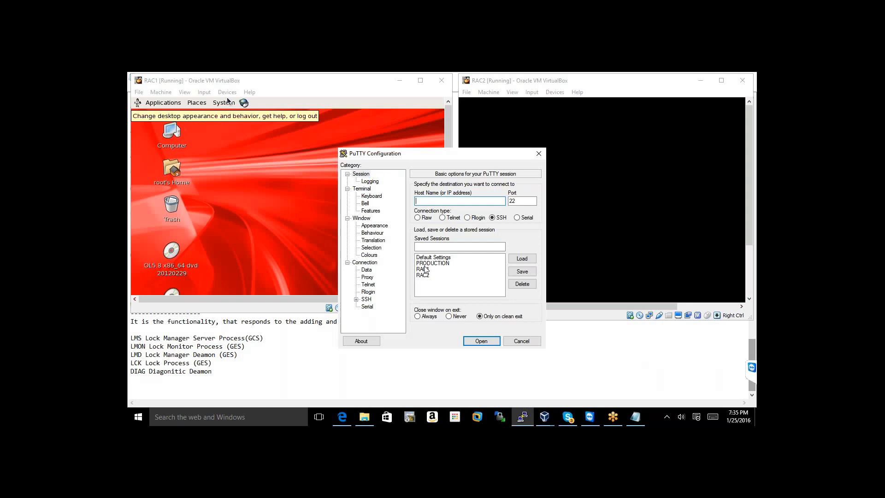
left_click(423, 269)
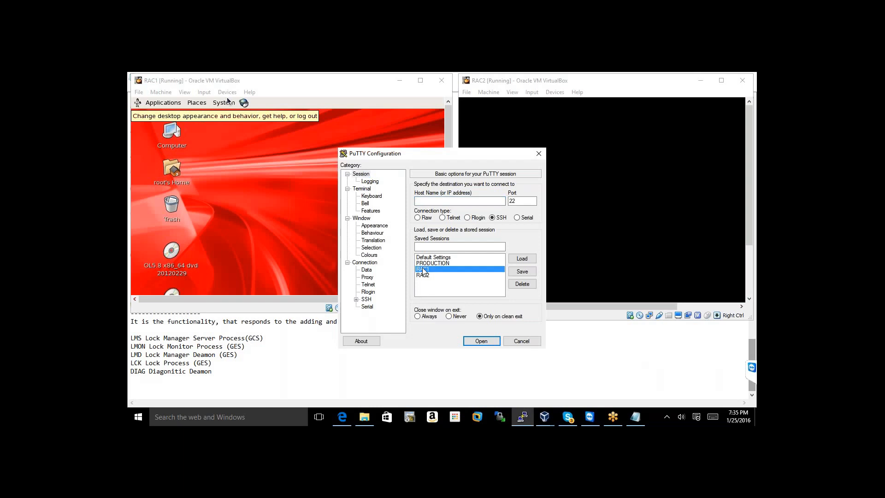
double_click(422, 269)
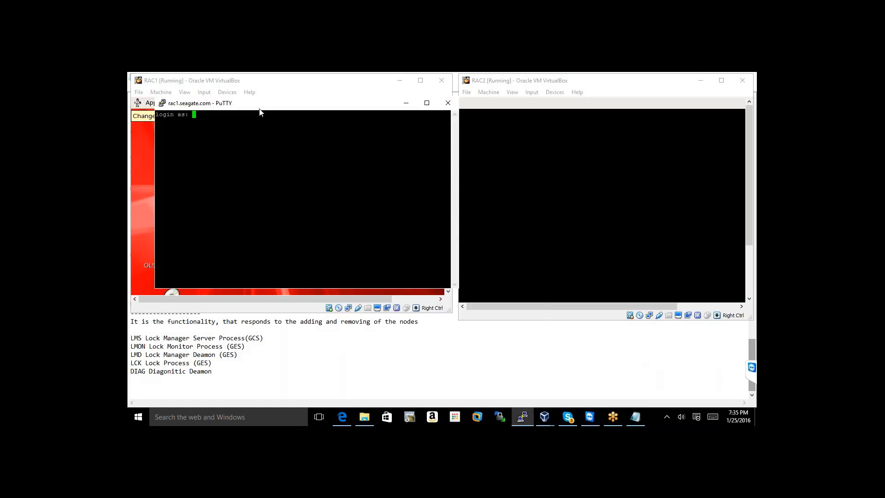
type("root")
key("Return")
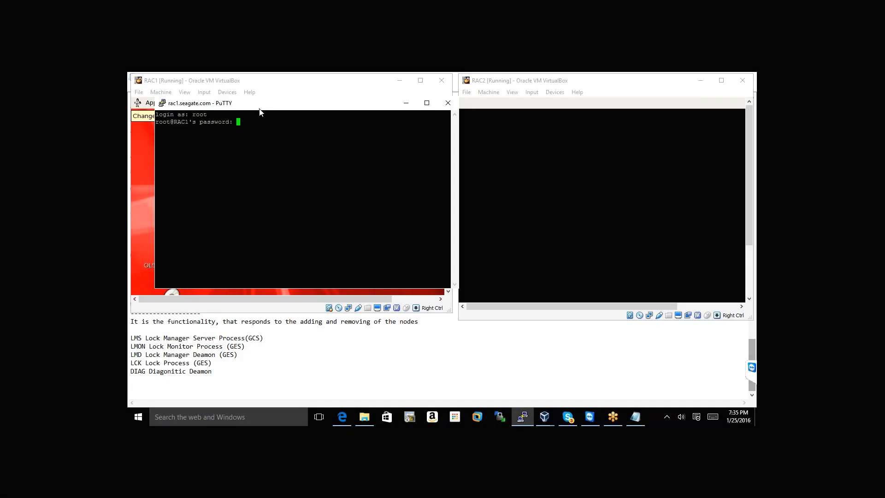
key("Return")
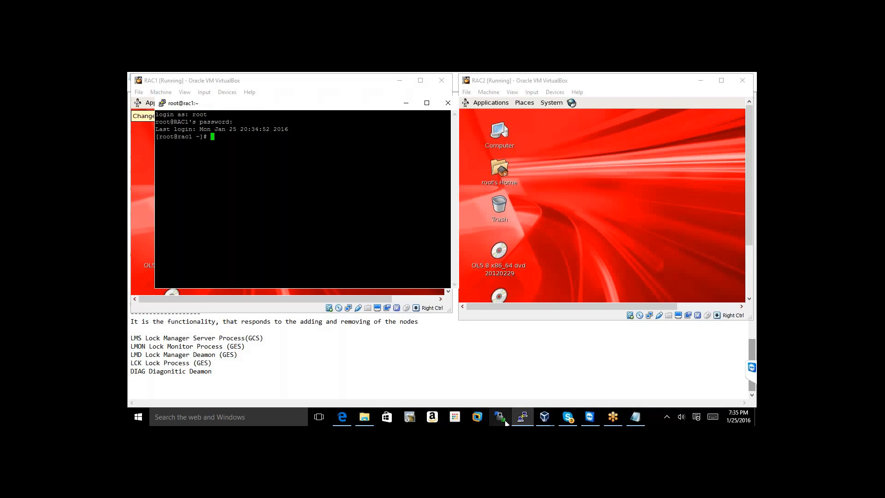
Open a new PuTTY session to saved RAC2, log in as root, and move the rac1 terminal right
left_click(162, 104)
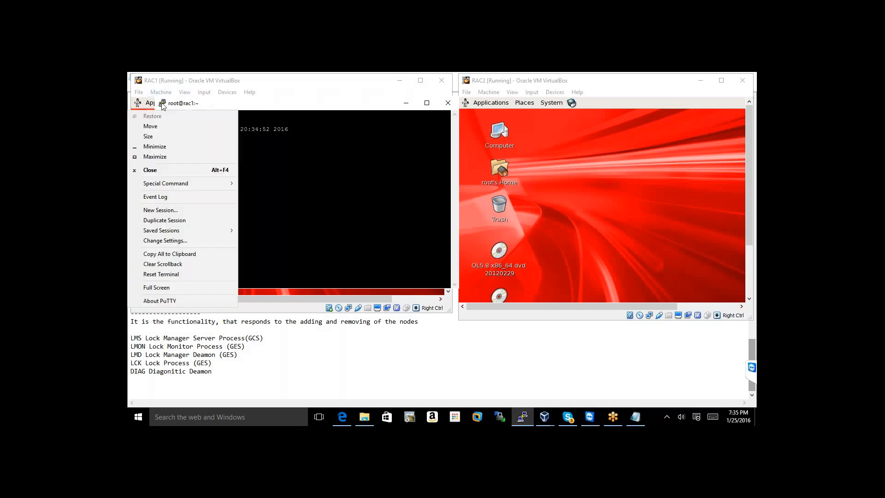
left_click(163, 209)
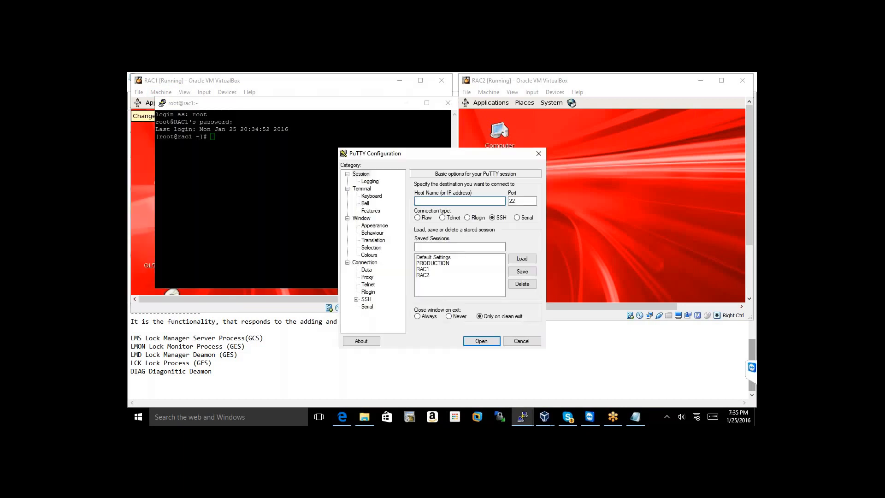
double_click(422, 275)
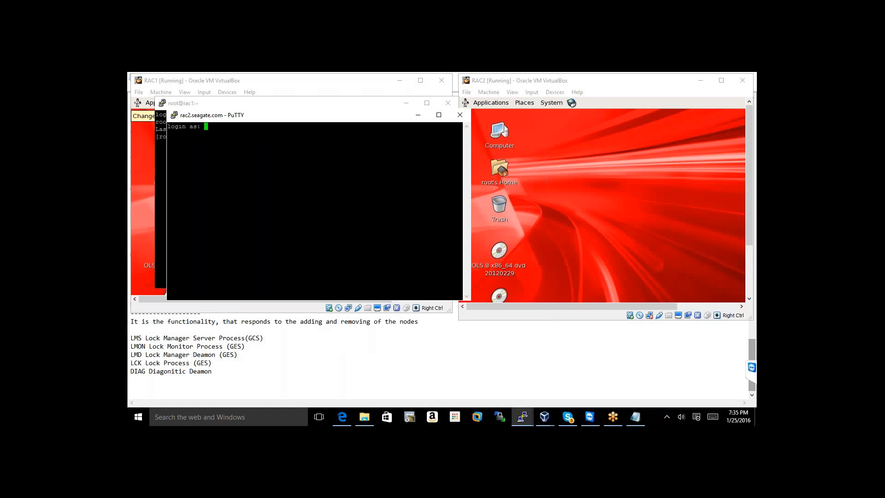
type("root")
key("Return")
key("Return")
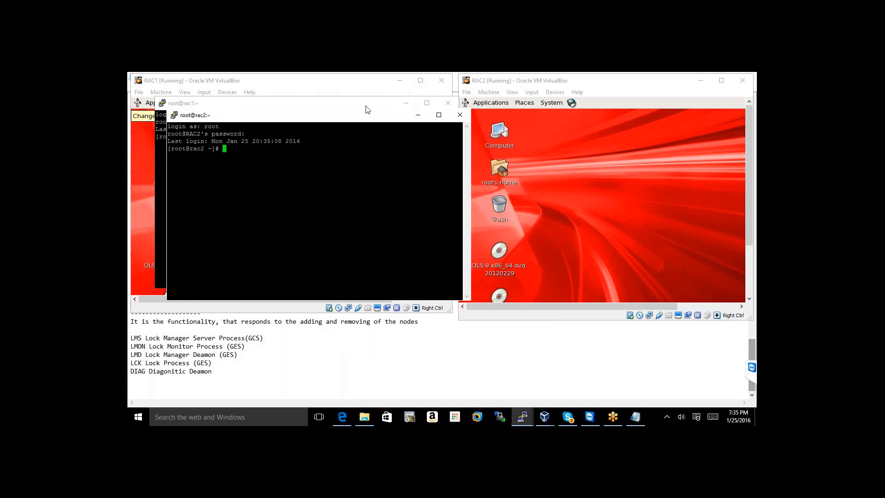
left_click_drag(366, 106, 652, 124)
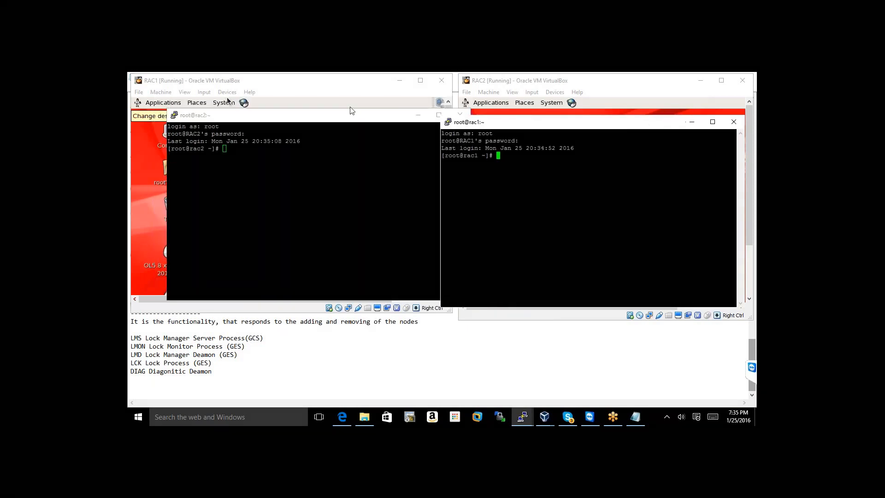
Place the rac1 terminal at the top left and the rac2 terminal at the top right
left_click_drag(345, 119, 561, 190)
left_click_drag(578, 122, 269, 85)
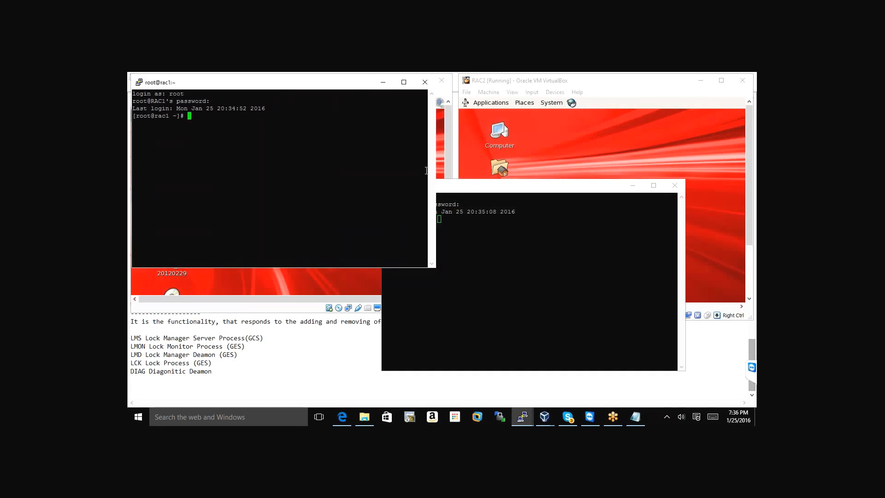
left_click_drag(529, 193, 600, 87)
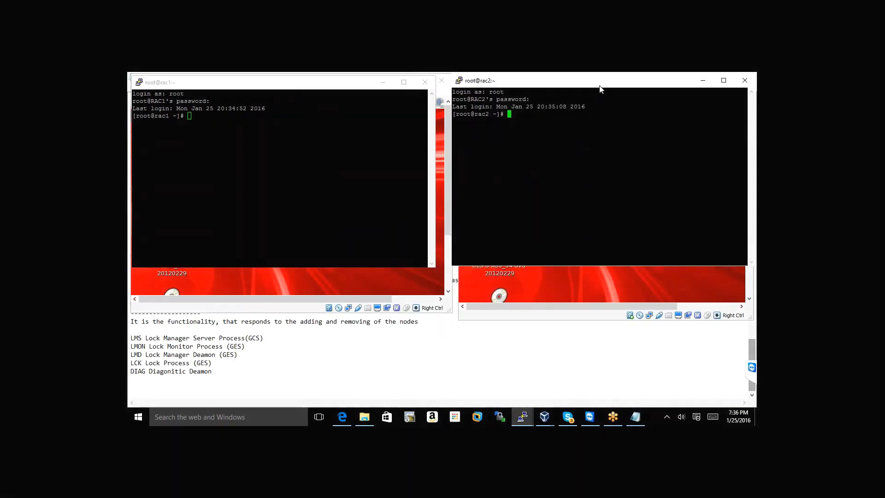
left_click_drag(436, 141, 447, 140)
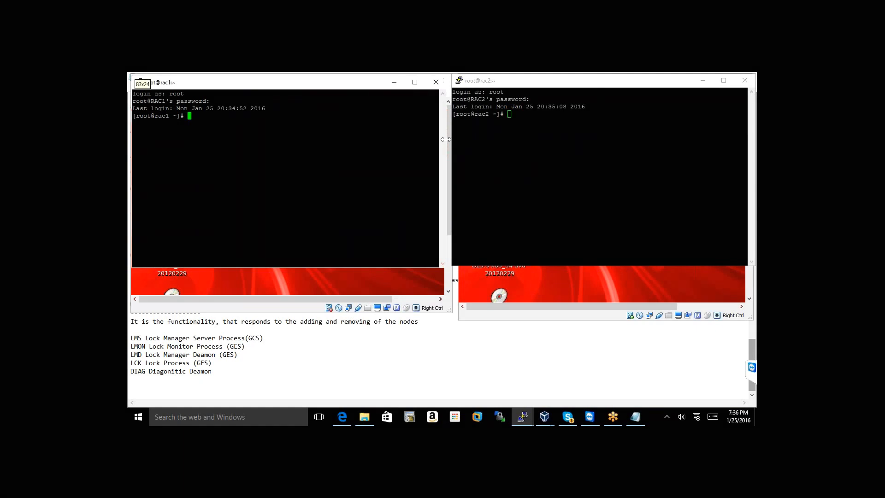
Stretch both terminals down to the taskbar and leave focus on rac1
left_click_drag(439, 271, 439, 406)
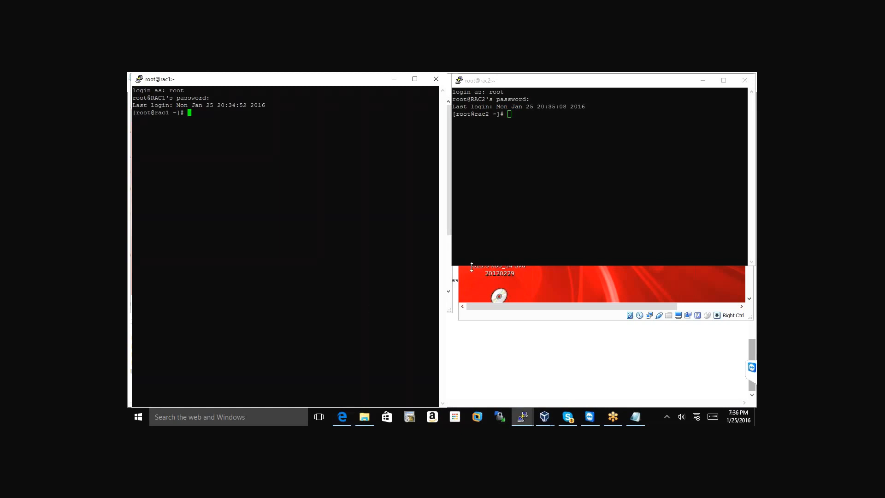
left_click_drag(472, 266, 471, 406)
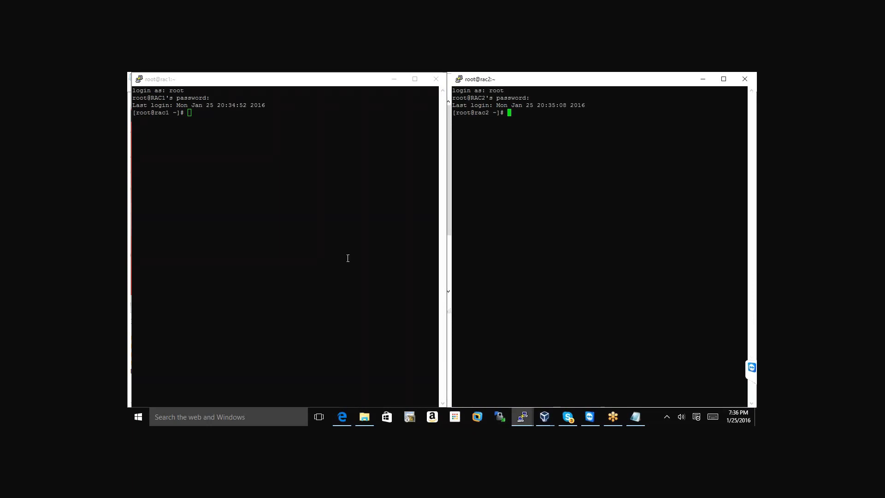
left_click(226, 151)
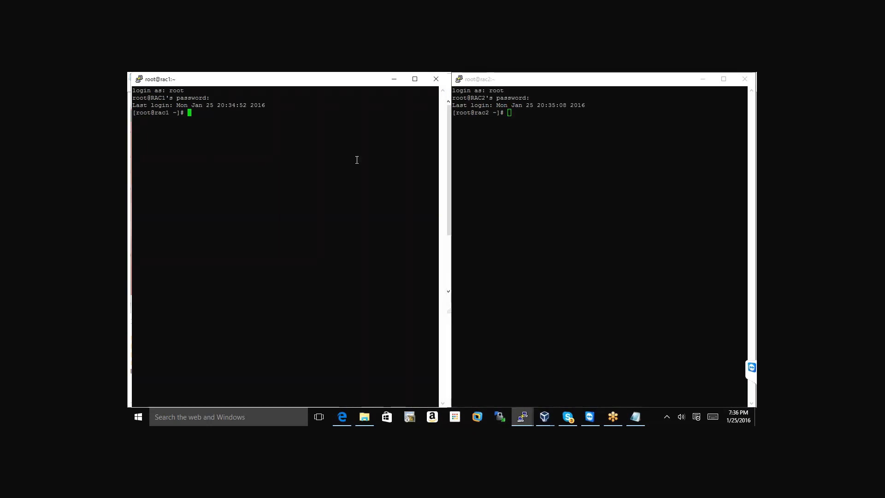
left_click(468, 177)
left_click(217, 112)
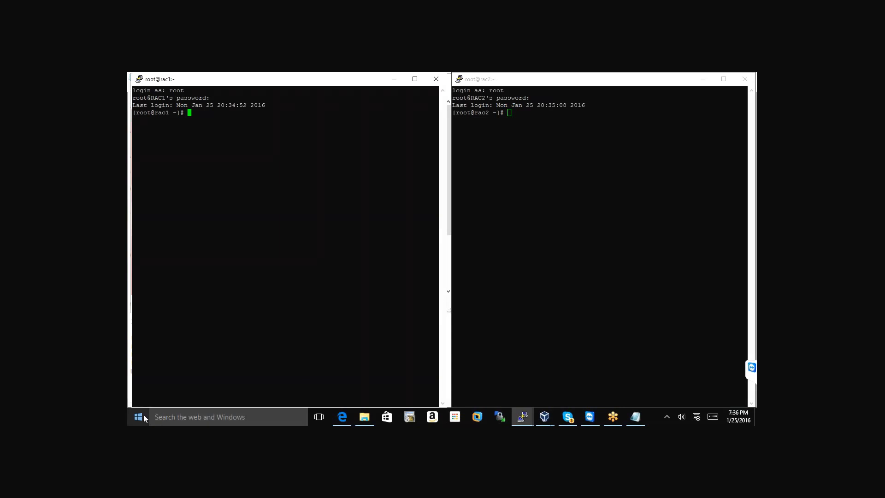
left_click(164, 416)
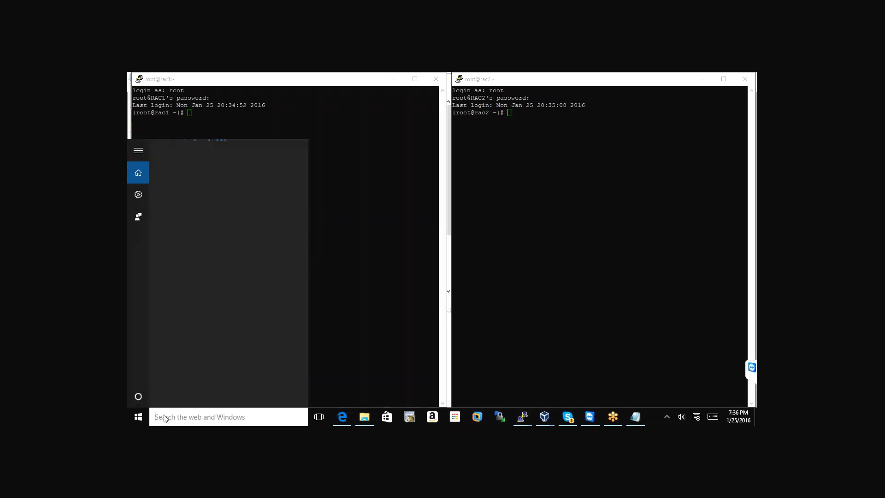
Abandon the 'vnc' Windows search and run vncserver at the rac1 root prompt
type("vn")
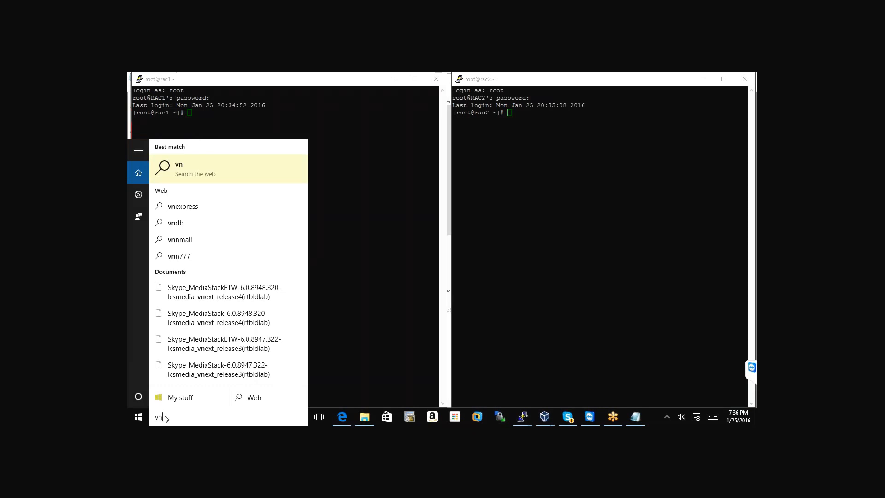
type("c")
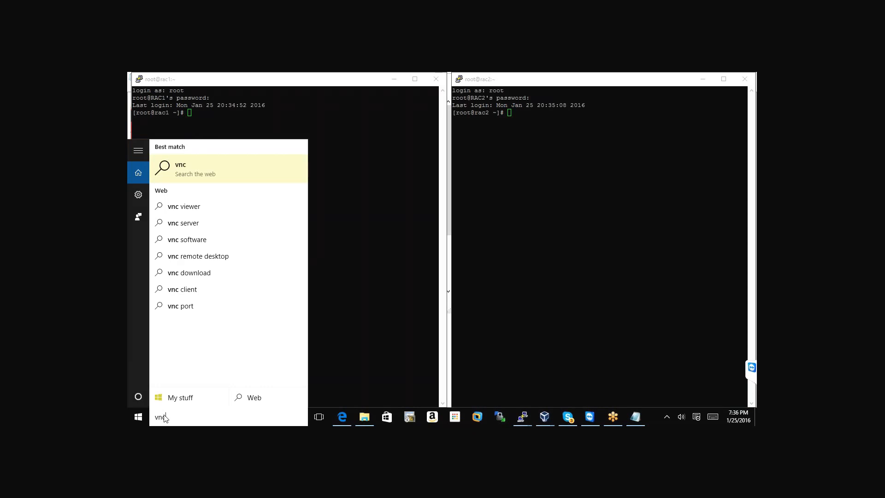
key("BackSpace")
key("BackSpace")
key("BackSpace")
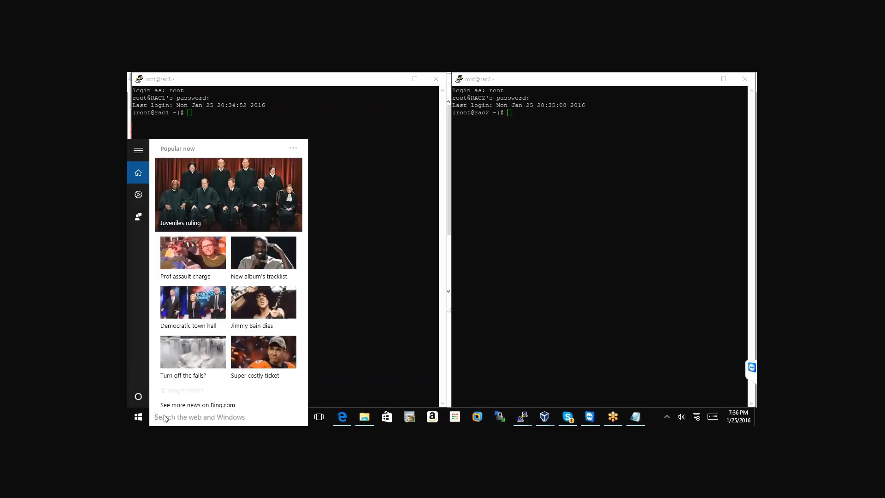
left_click(417, 139)
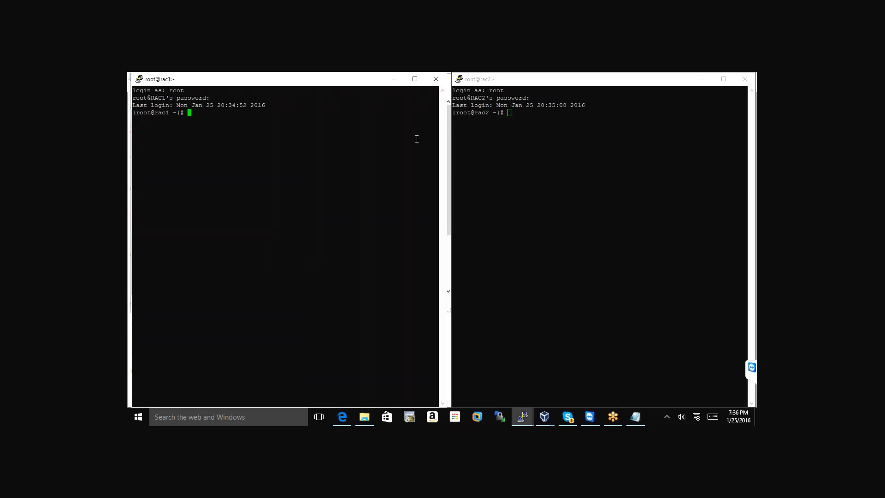
type("vncserver")
key("Return")
Copy the vncserver command from rac1 and paste-run it in the rac2 terminal
left_click_drag(185, 113, 191, 115)
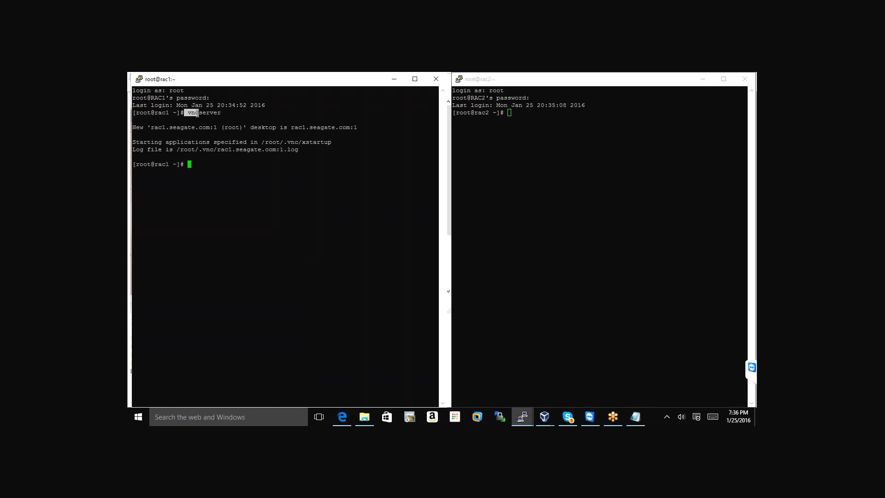
left_click(190, 115)
double_click(190, 114)
left_click_drag(190, 115, 224, 114)
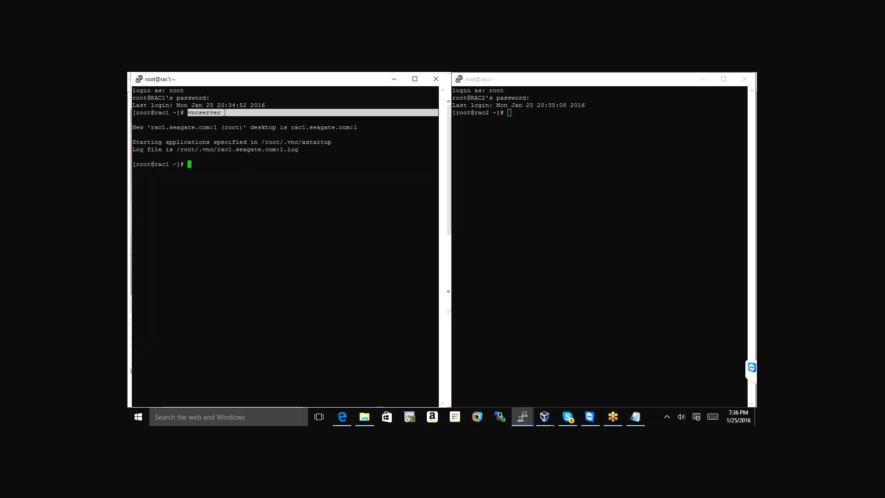
right_click(670, 179)
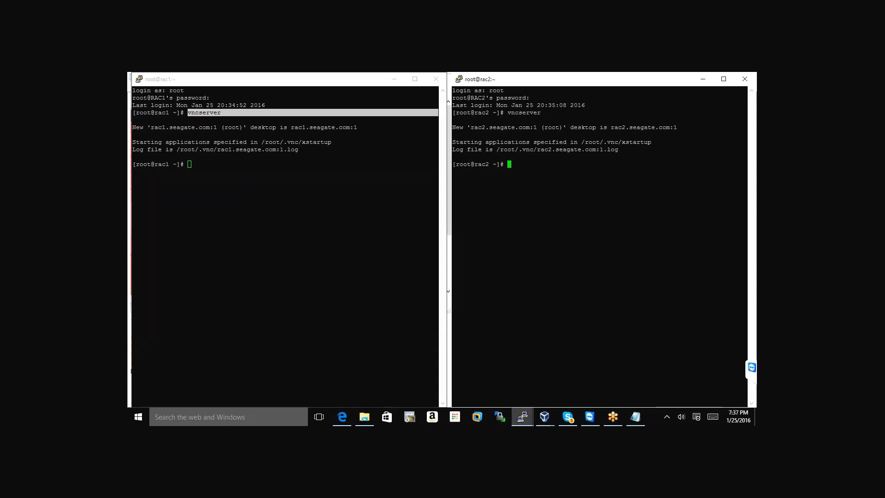
Search the web for 'vnc', then close the Bing results tab
left_click(180, 421)
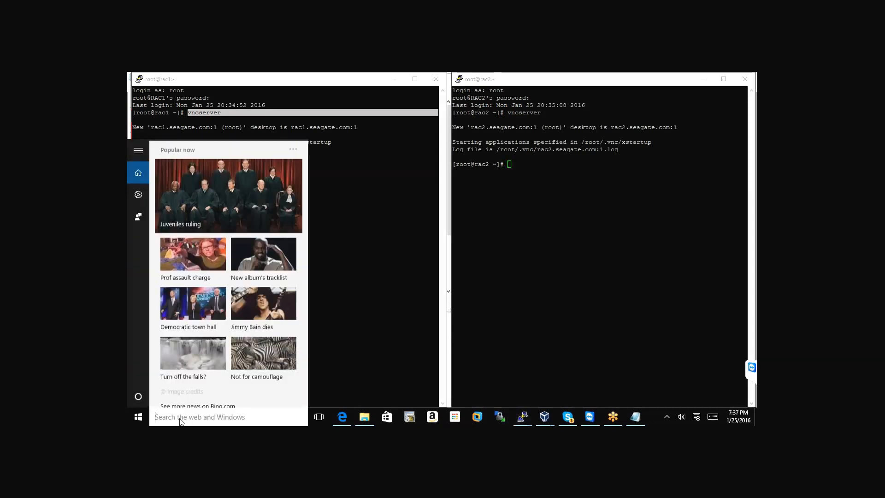
type("vnc")
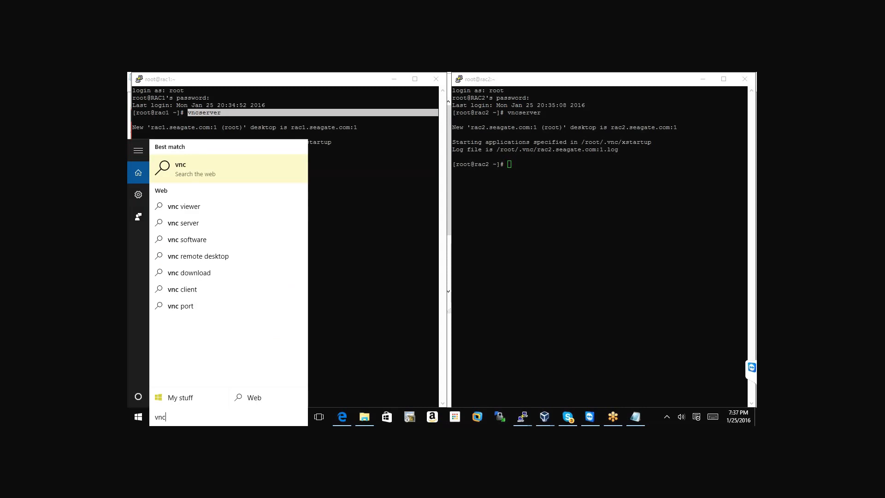
left_click(201, 167)
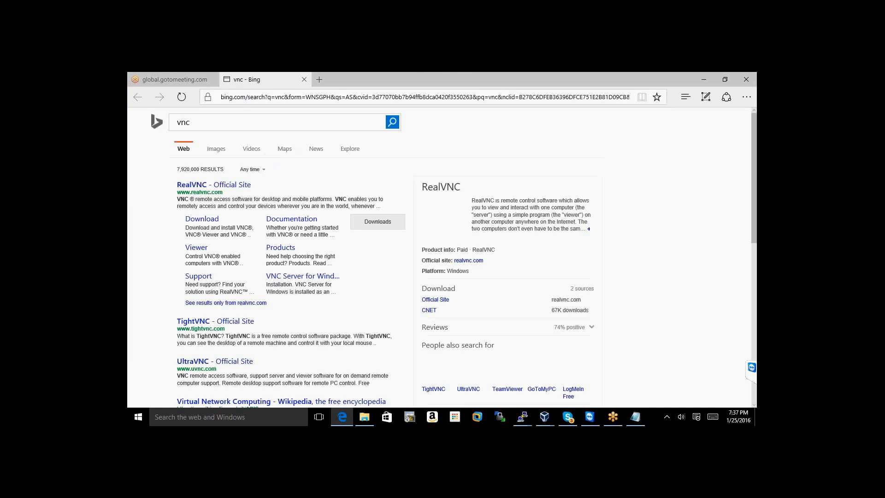
key("ctrl+w")
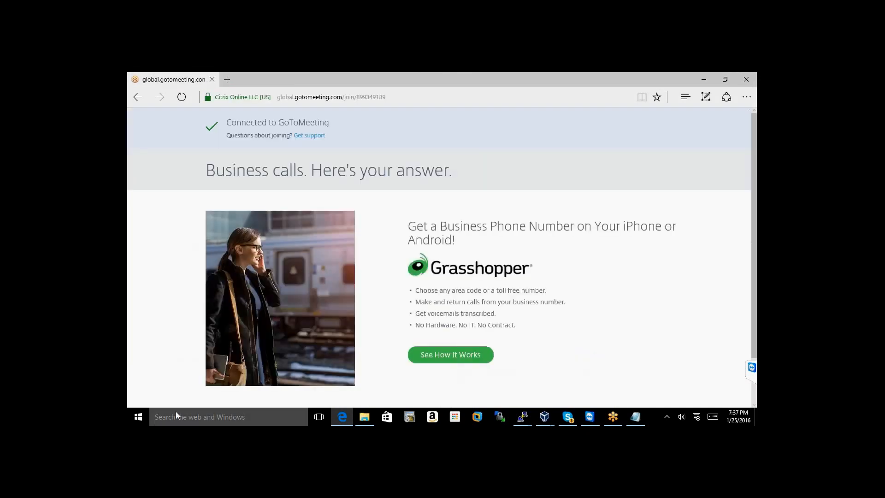
Restore the rac1 and rac2 terminals from the PuTTY taskbar previews
mouse_move(522, 417)
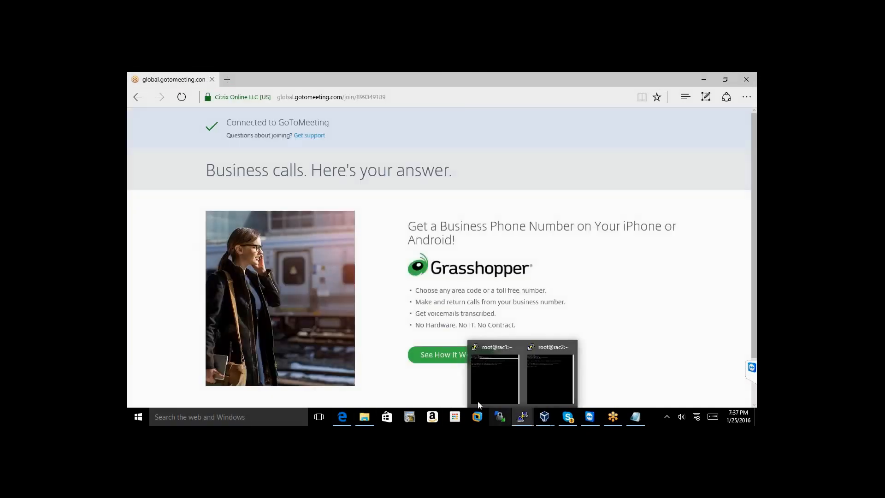
left_click(498, 369)
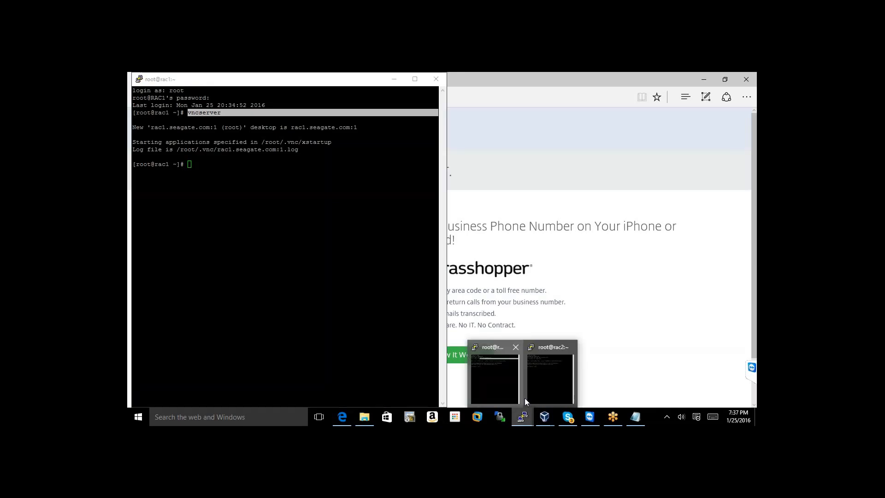
left_click(530, 395)
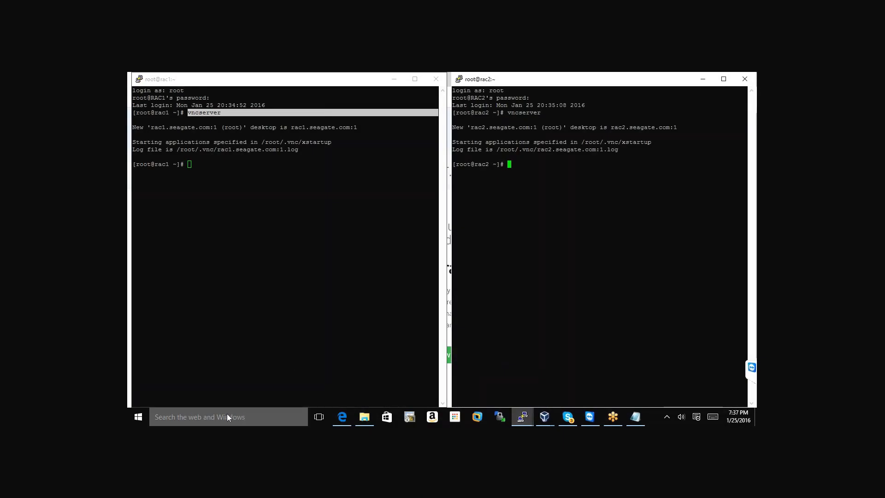
left_click(143, 416)
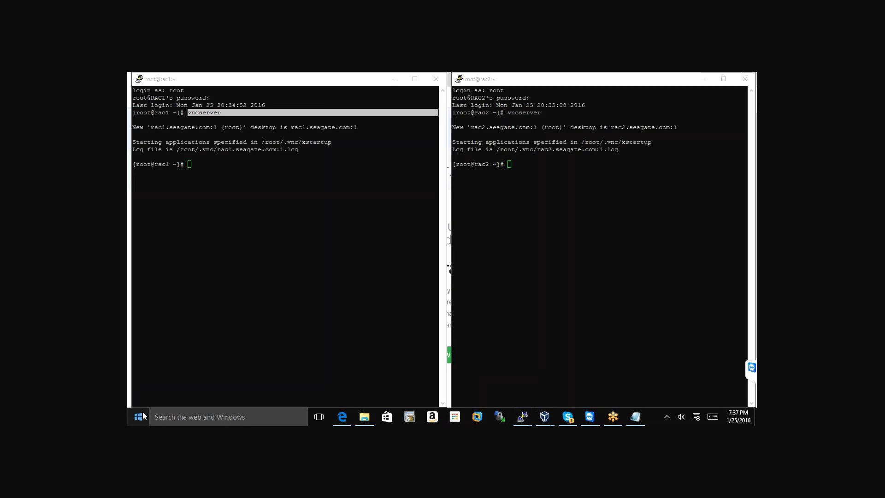
left_click(143, 416)
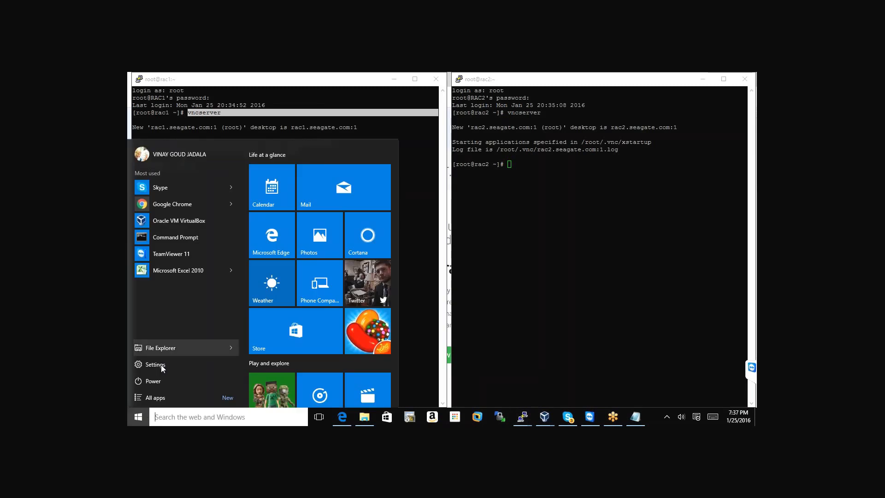
Open File Explorer on the Downloads folder
left_click(364, 417)
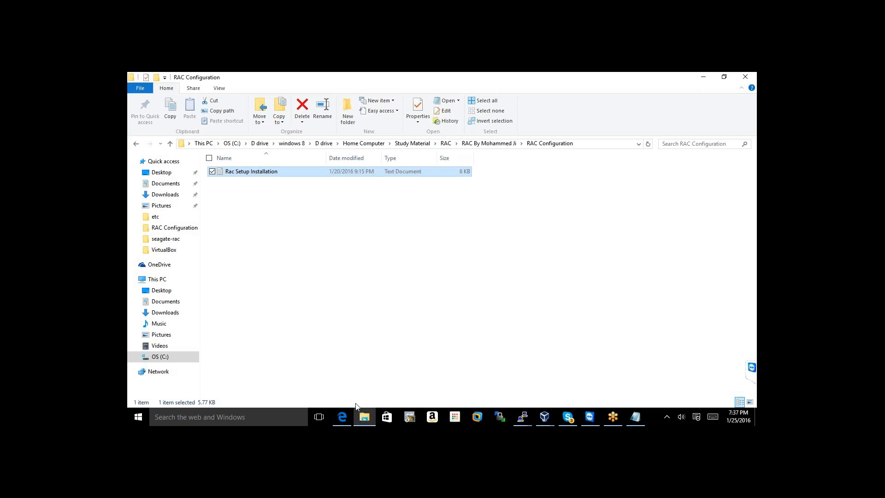
left_click(161, 172)
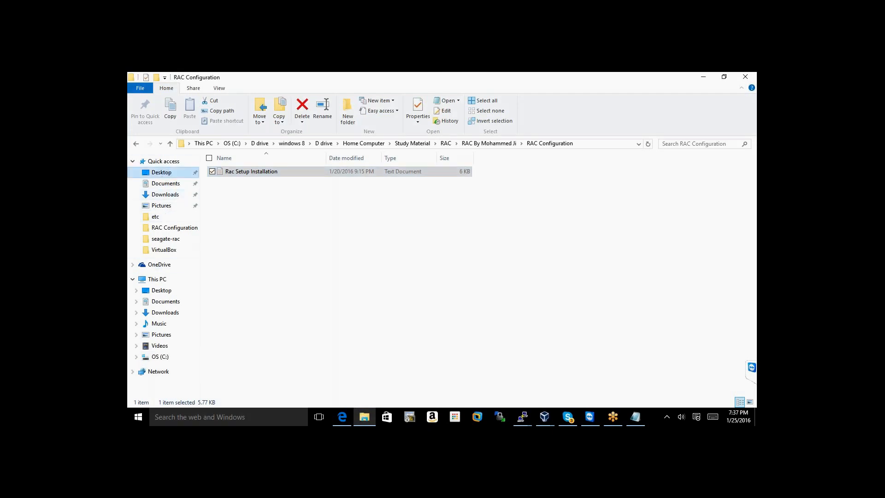
left_click(174, 194)
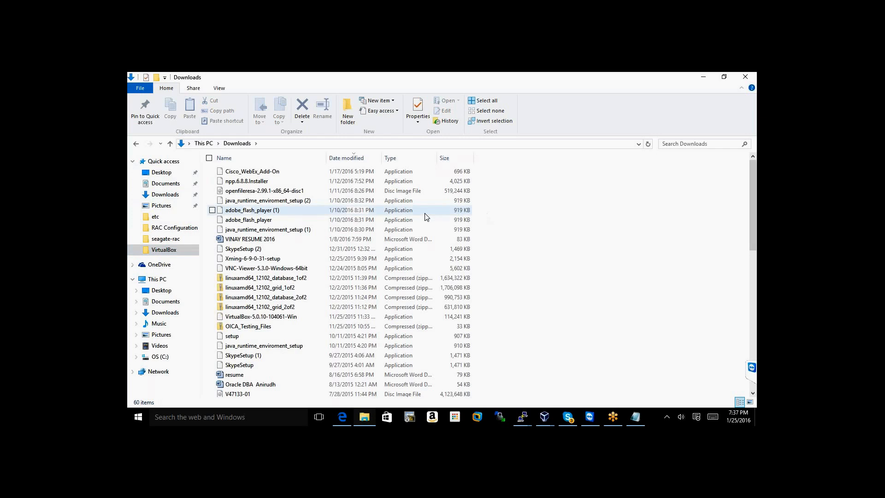
Jump through files starting with 'v' to find VNC-Viewer-5.3.0-Windows-64bit
key("v")
key("v")
key("v")
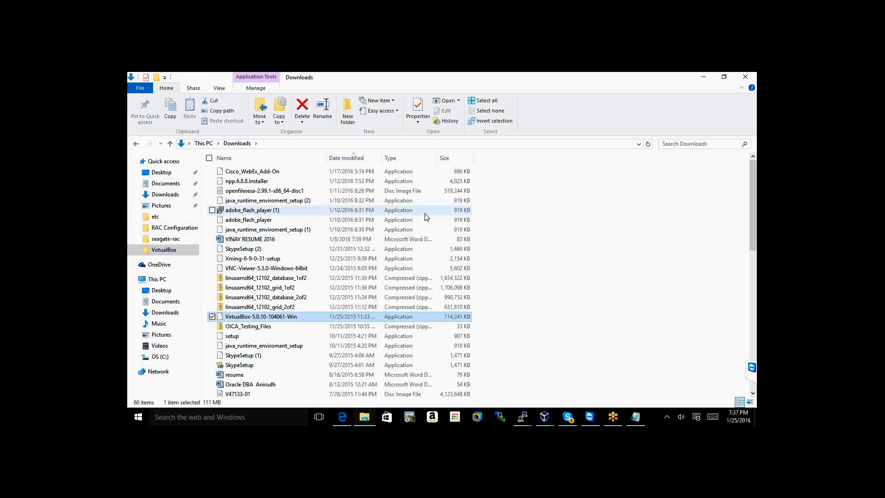
key("v")
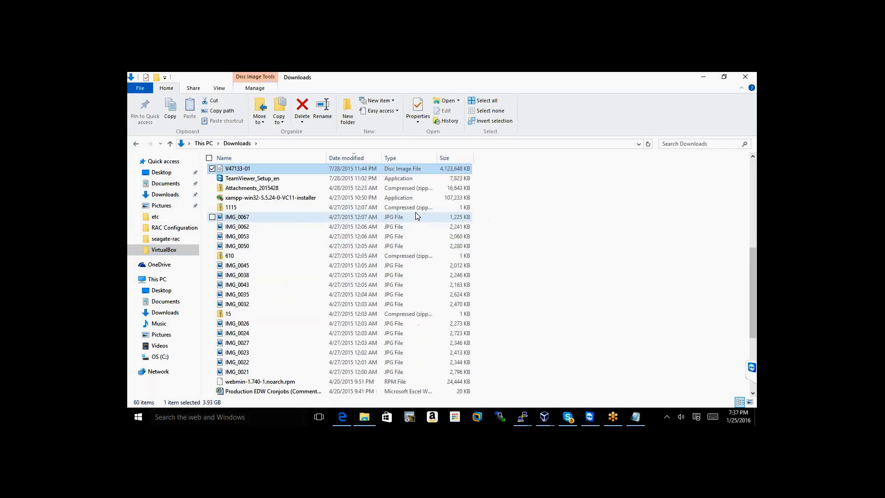
scroll(331, 182, "up", 4)
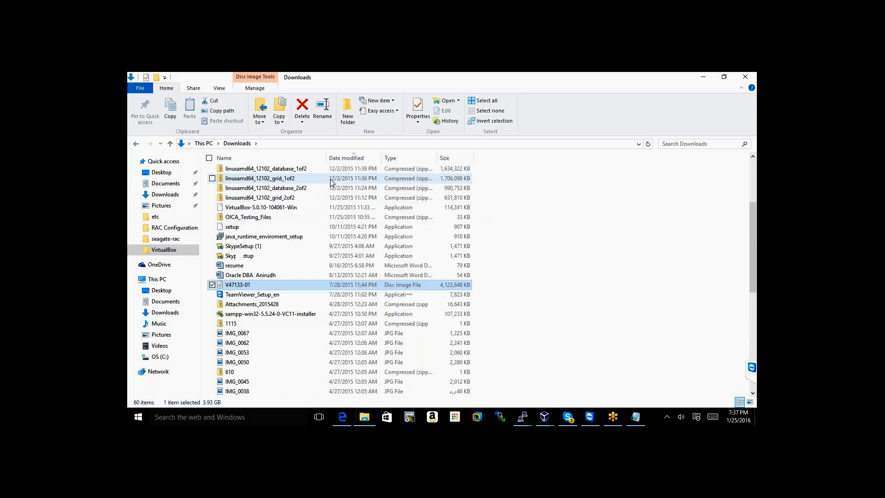
scroll(331, 182, "up", 4)
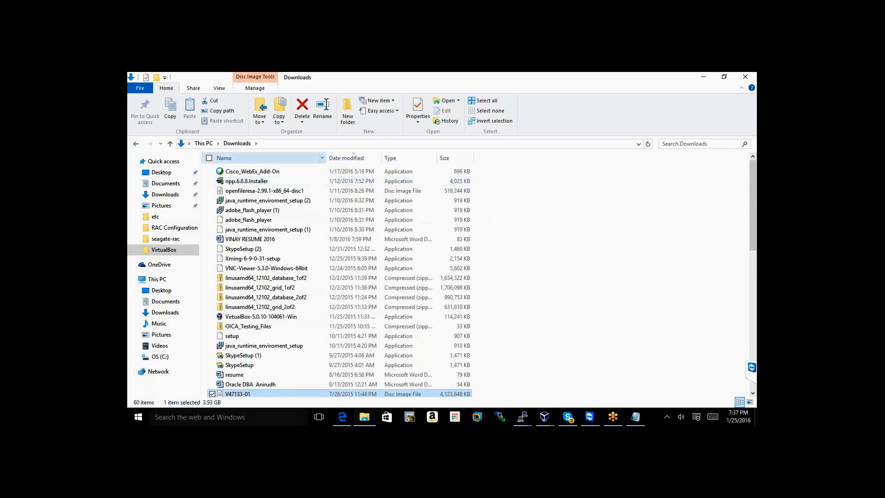
key("v")
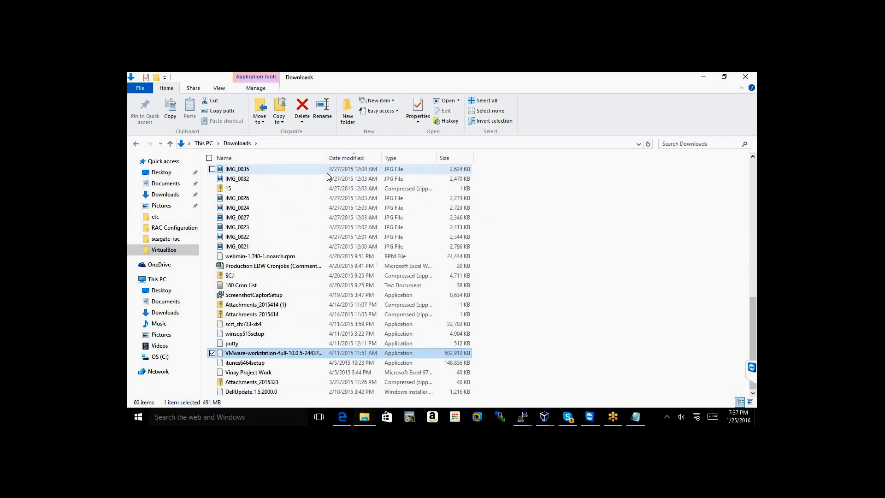
scroll(327, 177, "up", 9)
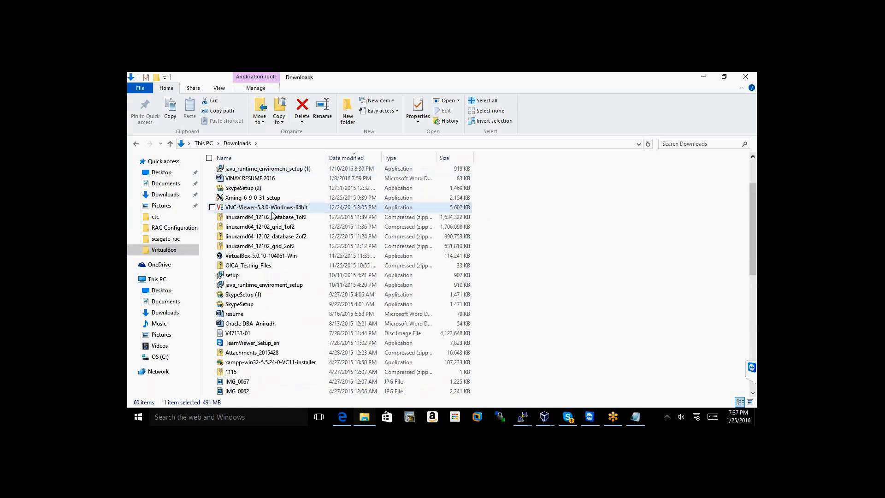
Launch VNC Viewer from Downloads and move its connection dialog up and right
double_click(272, 211)
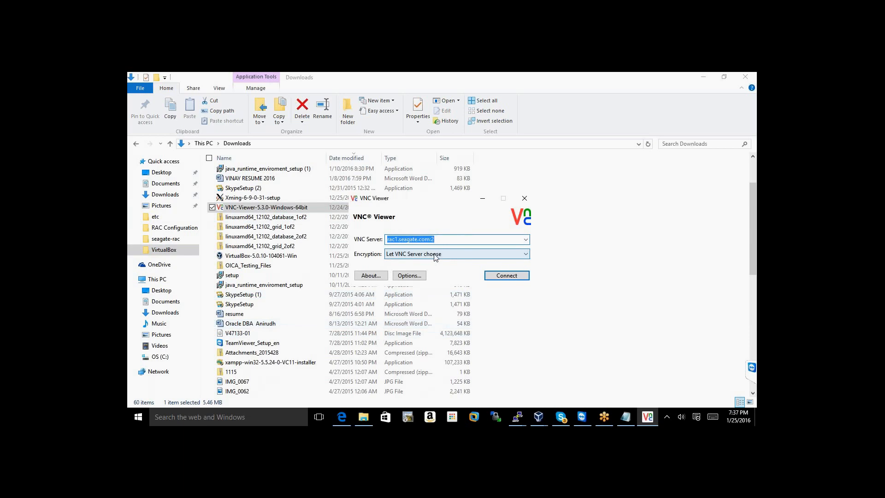
left_click(513, 410)
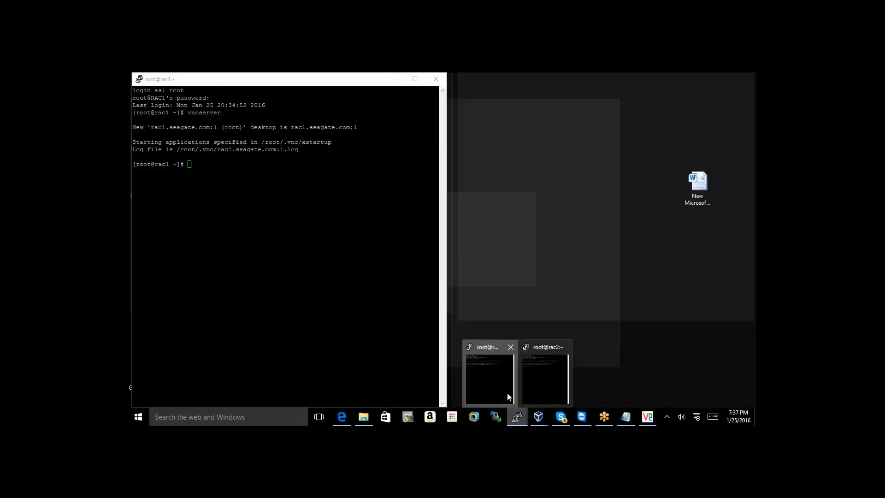
left_click(507, 395)
mouse_move(511, 409)
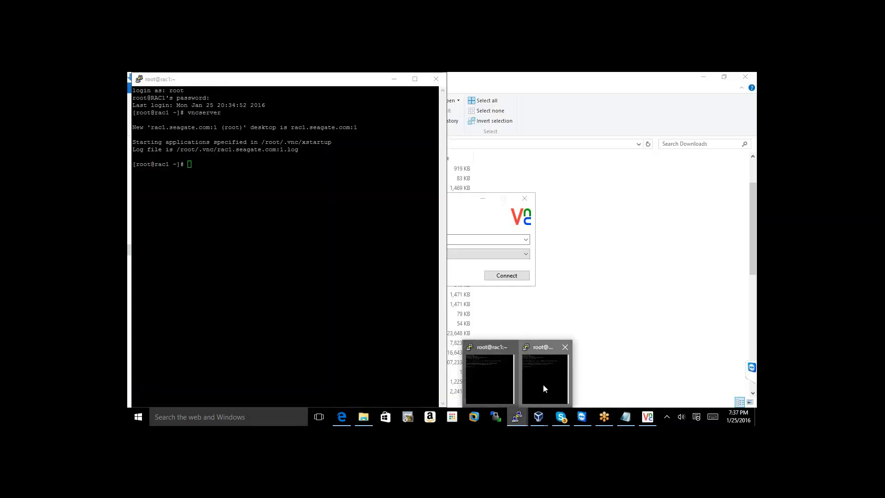
left_click(542, 383)
left_click(647, 416)
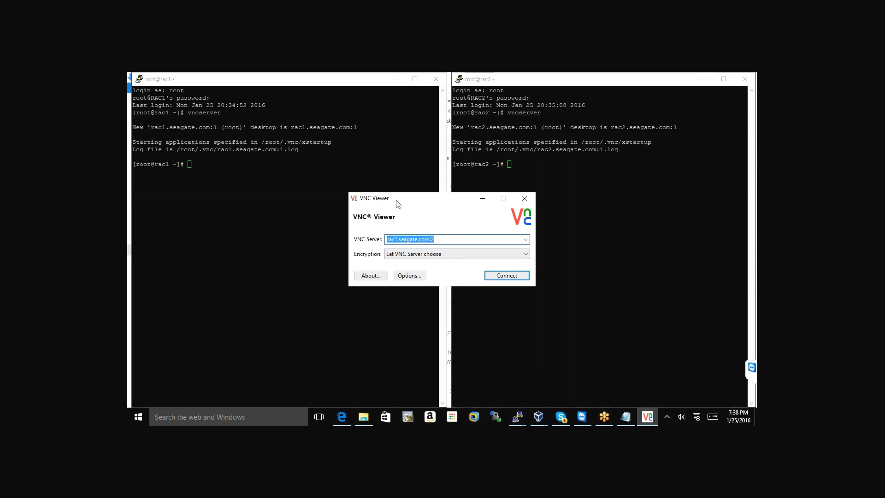
left_click_drag(386, 206, 497, 170)
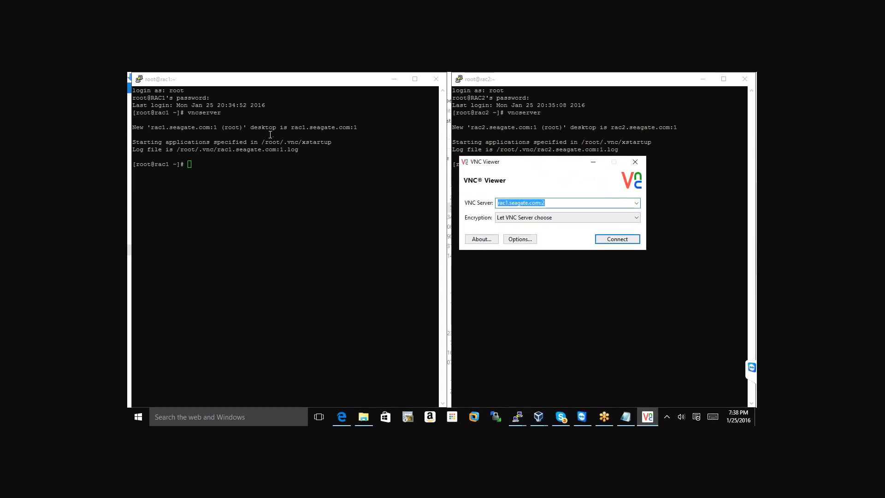
Connect VNC Viewer to rac1.seagate.com:1, copied from the rac1 terminal, and enter the VNC password
left_click(295, 130)
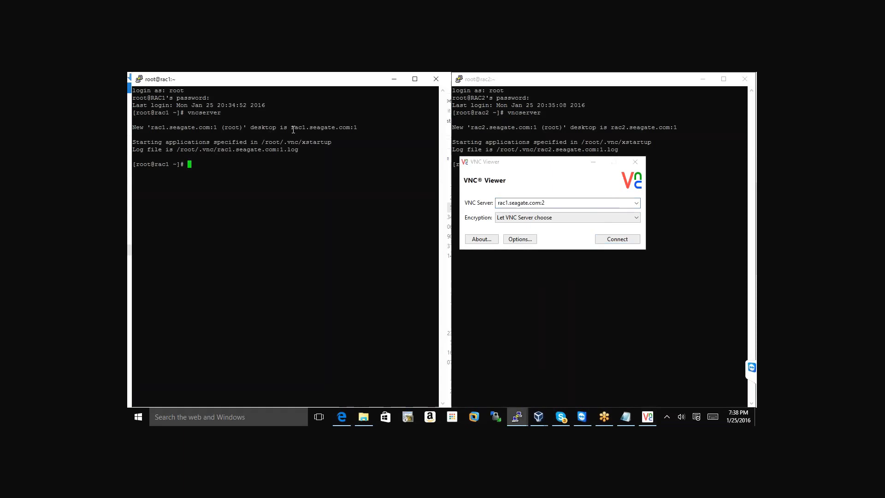
left_click_drag(291, 127, 353, 127)
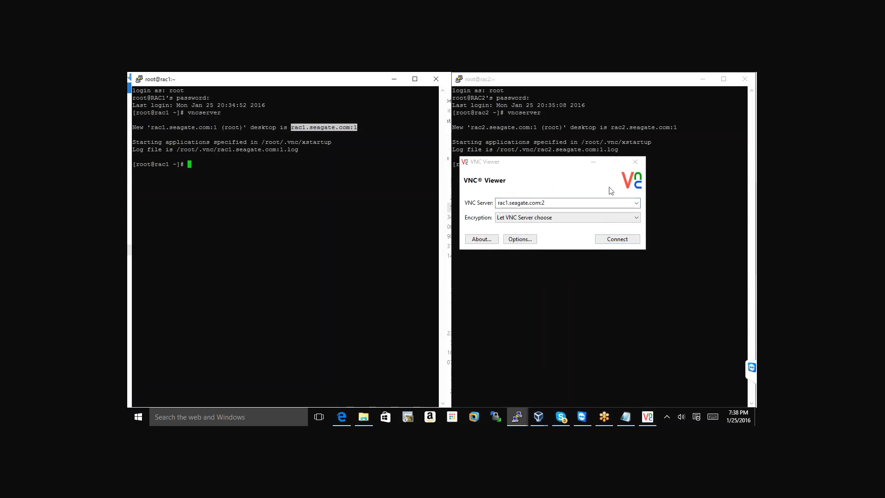
left_click_drag(546, 203, 477, 199)
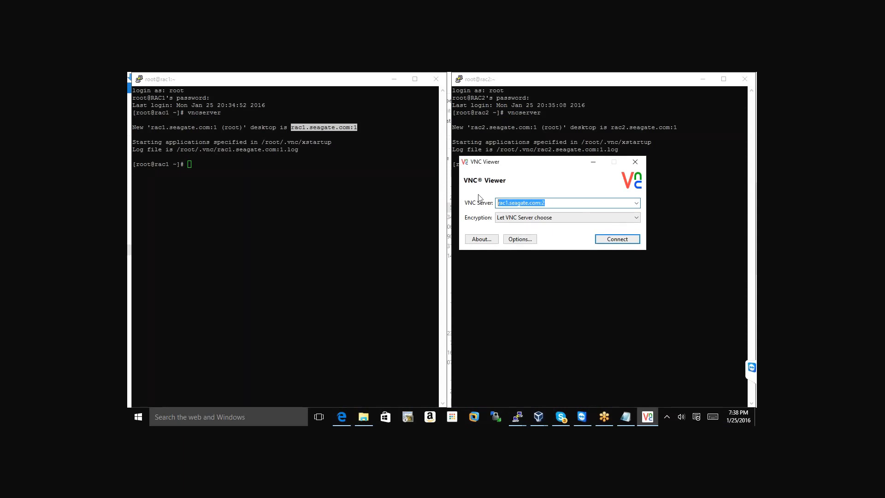
type("rac1.seagate.com:1")
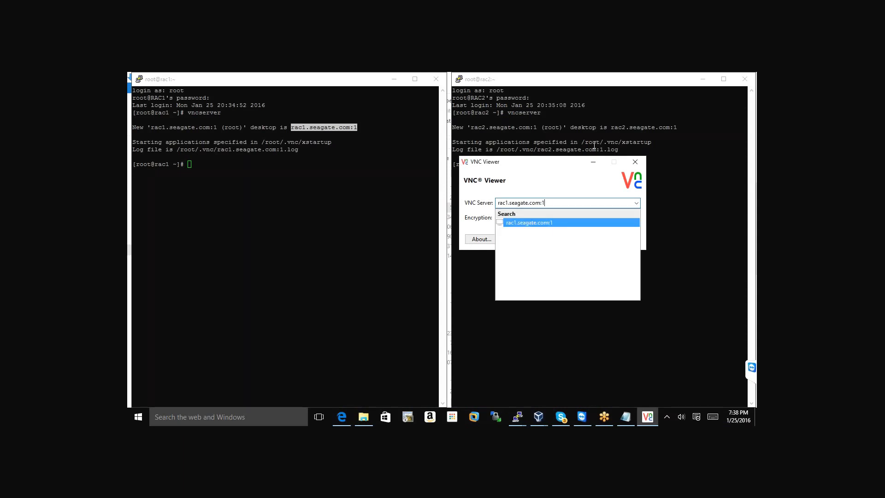
key("Return")
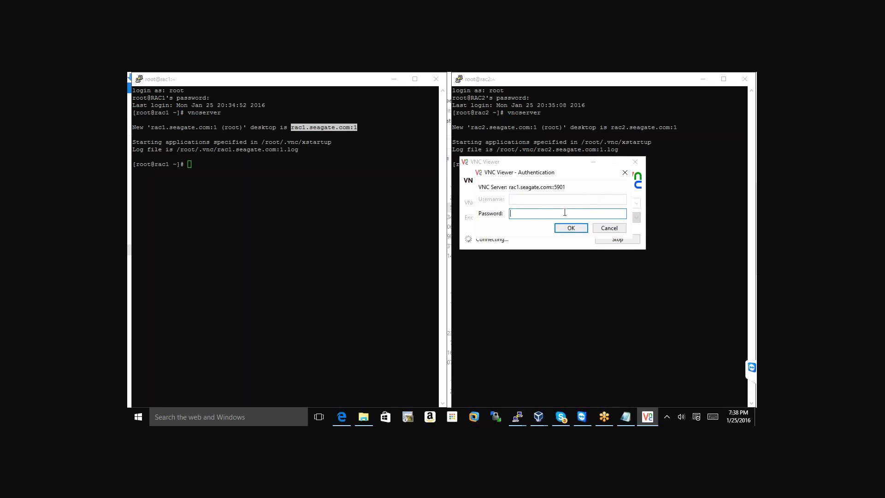
type("oracle")
key("Return")
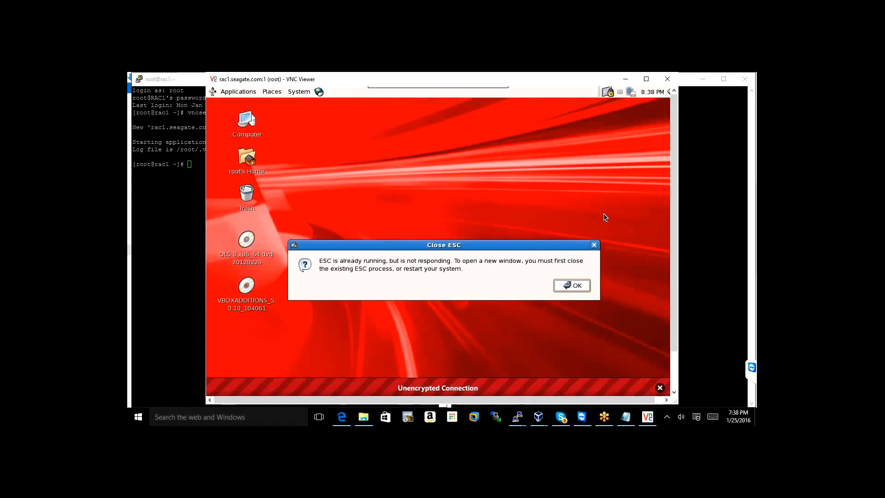
Dismiss the Close ESC message, move the rac1 VNC window left, and reopen File Explorer on Downloads
key("Return")
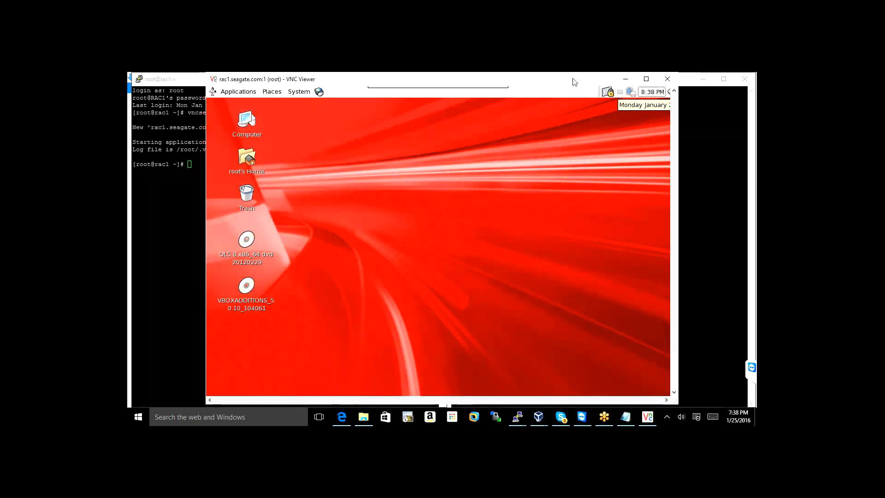
left_click_drag(575, 82, 507, 83)
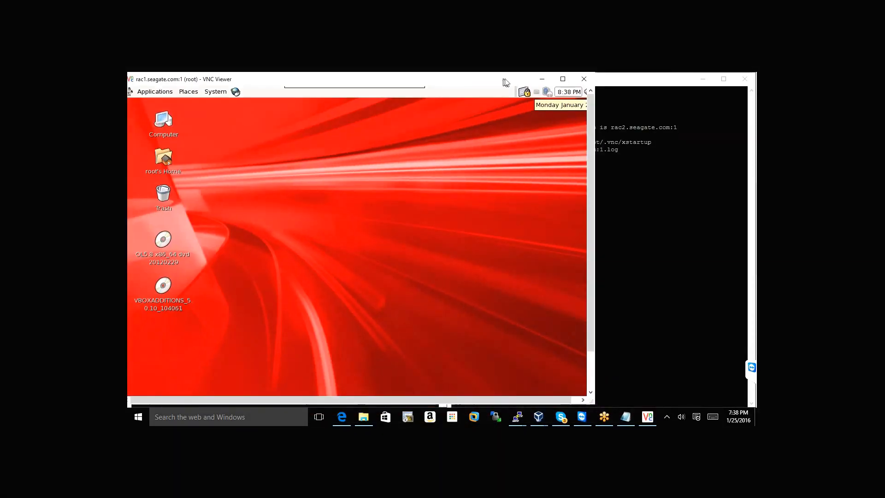
left_click(138, 416)
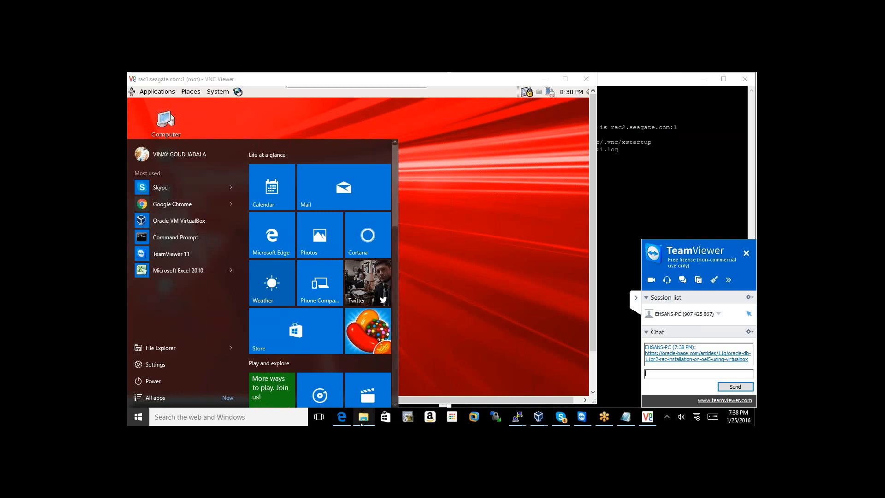
left_click(362, 419)
Launch a second VNC Viewer and connect it to rac2.seagate.com:1, copied from the rac2 terminal
left_click(298, 207)
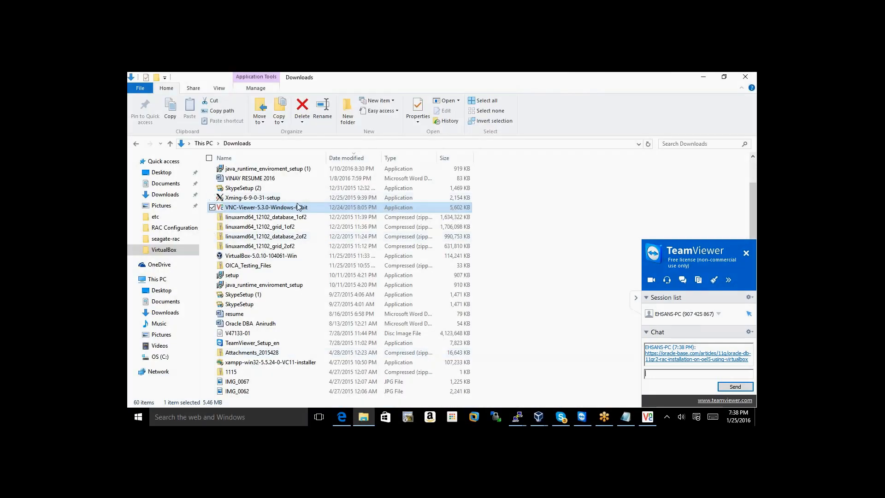
double_click(297, 209)
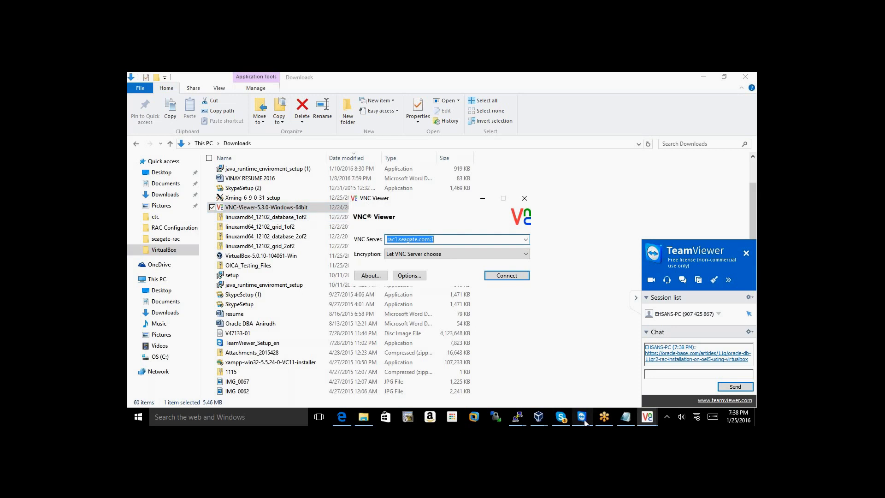
mouse_move(521, 421)
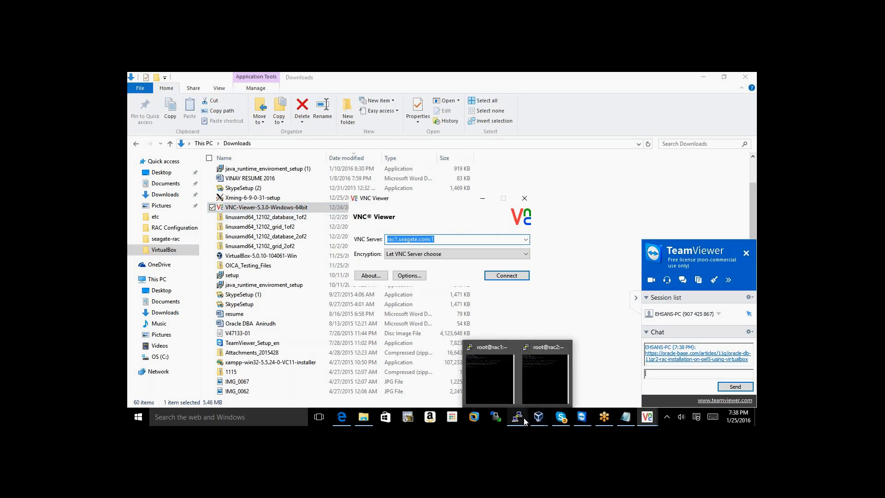
left_click(542, 383)
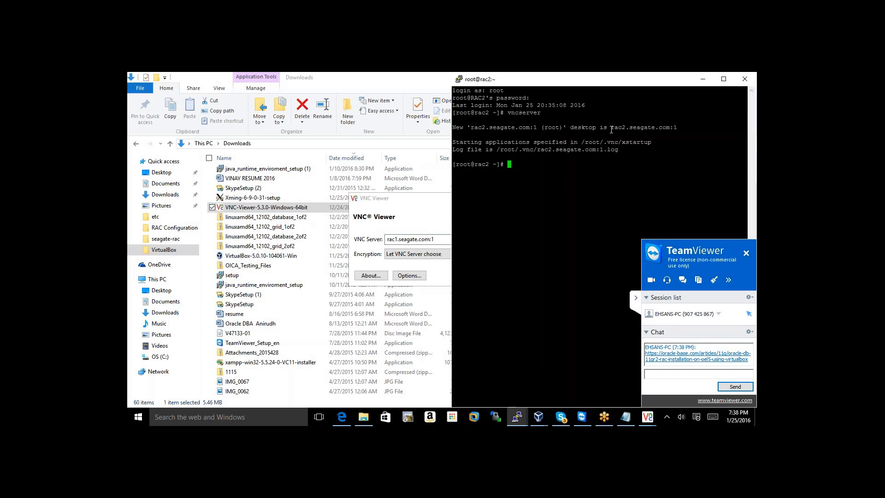
left_click_drag(613, 130, 676, 130)
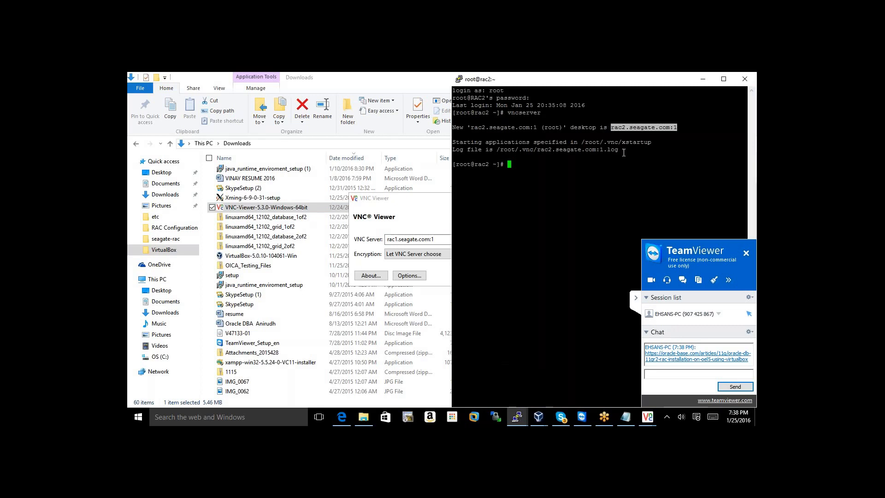
left_click_drag(421, 236, 382, 239)
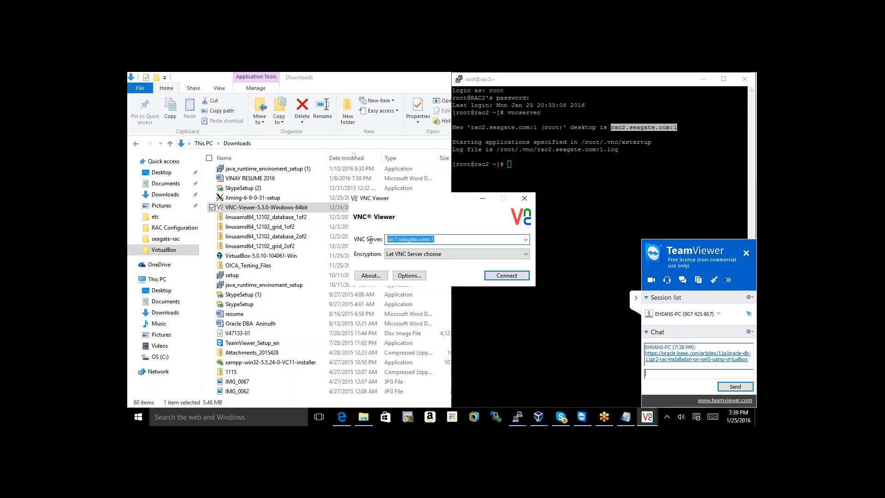
type("rac2.seagate.com:1")
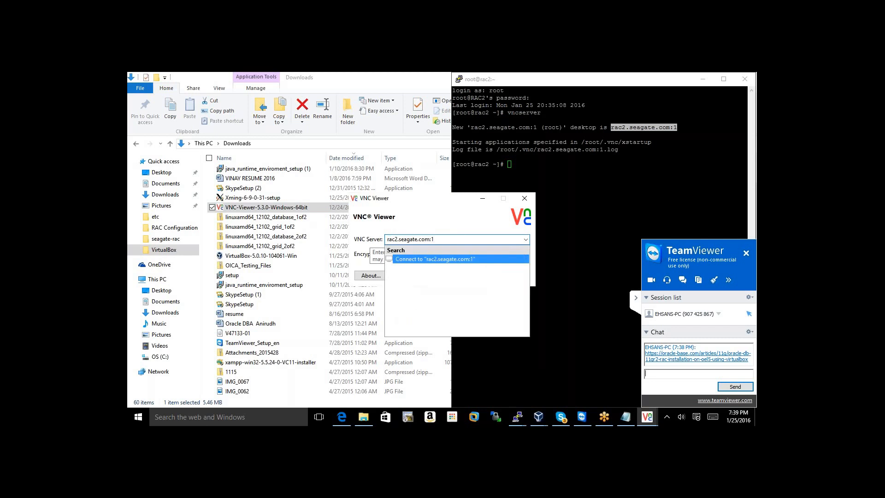
key("Return")
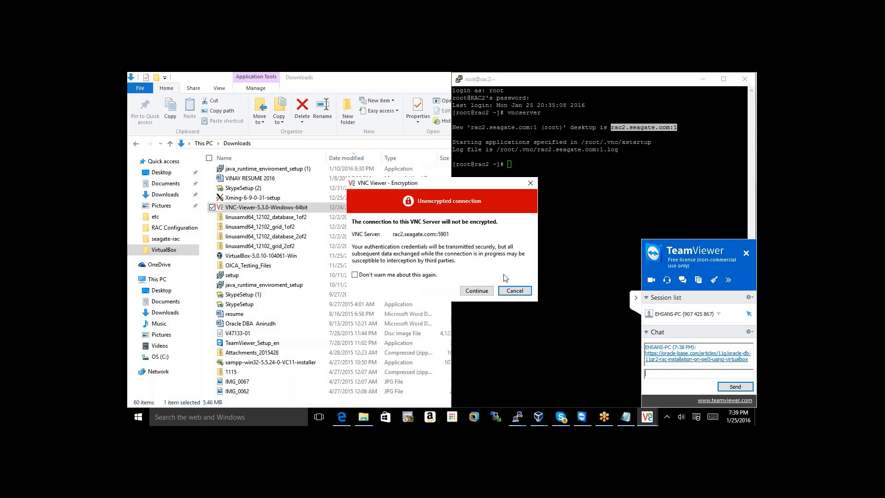
Accept the unencrypted warning and submit the password twice; both attempts fail authentication
left_click(467, 290)
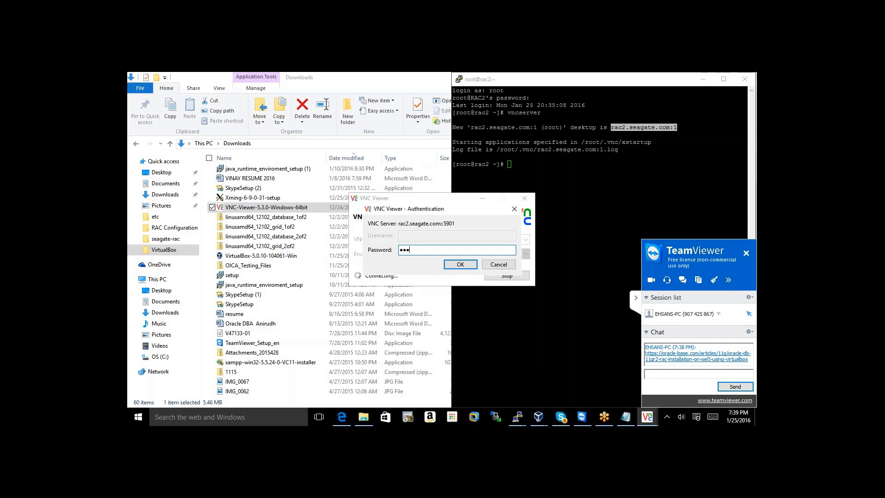
key("Return")
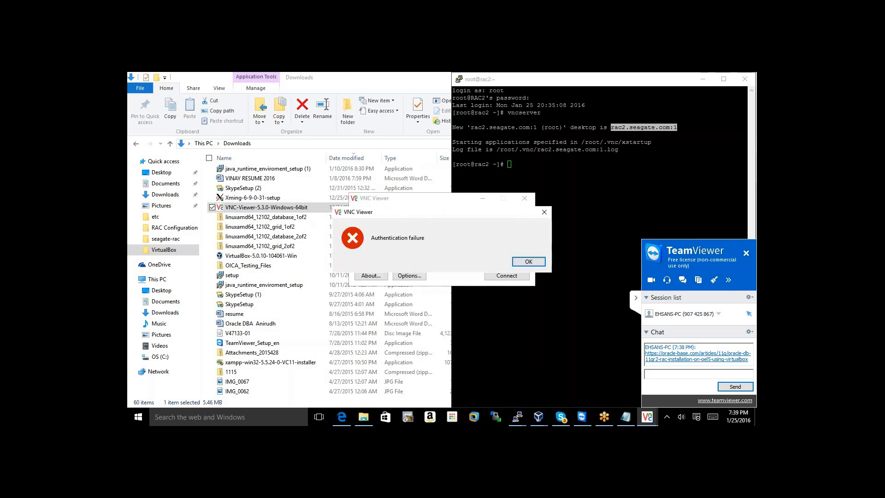
left_click(521, 262)
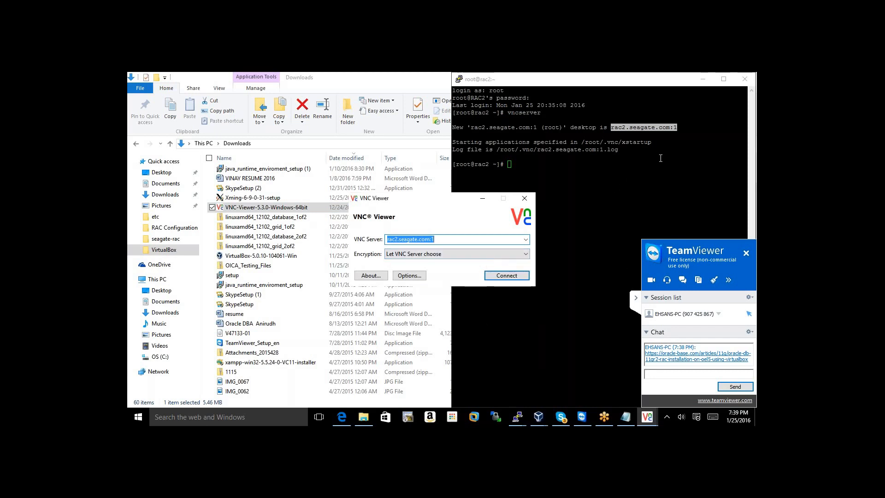
left_click(506, 275)
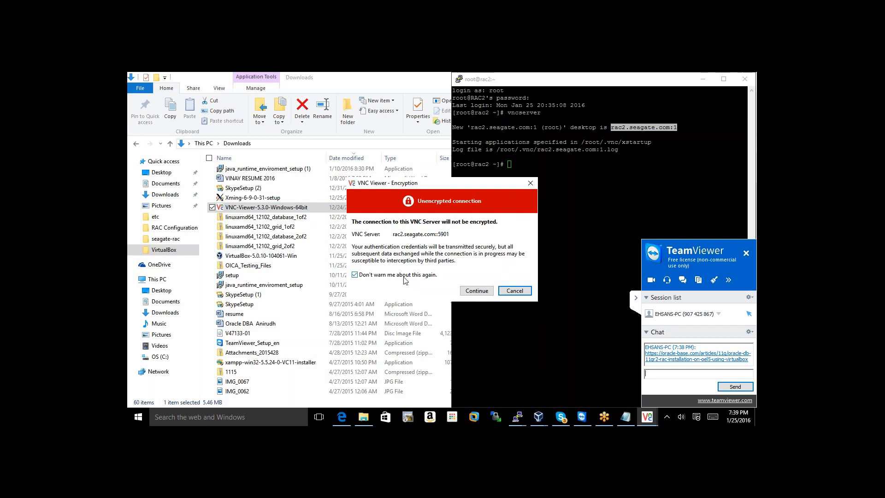
left_click(477, 291)
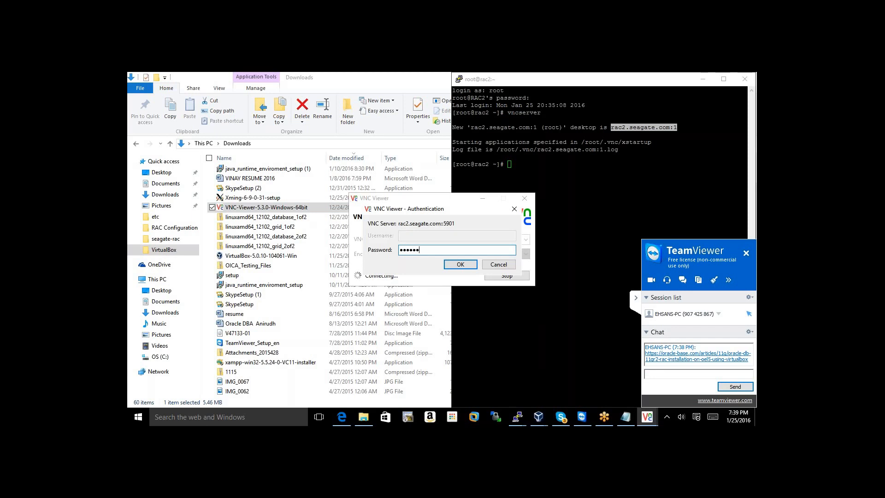
key("Return")
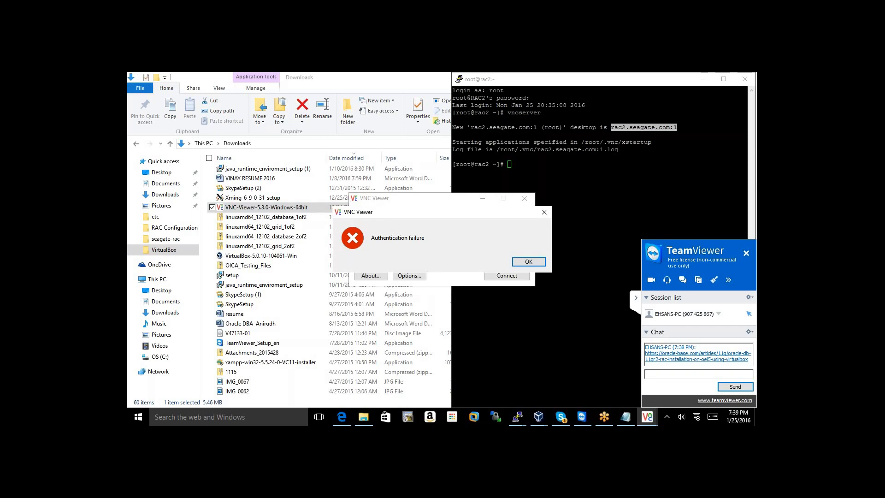
left_click(525, 262)
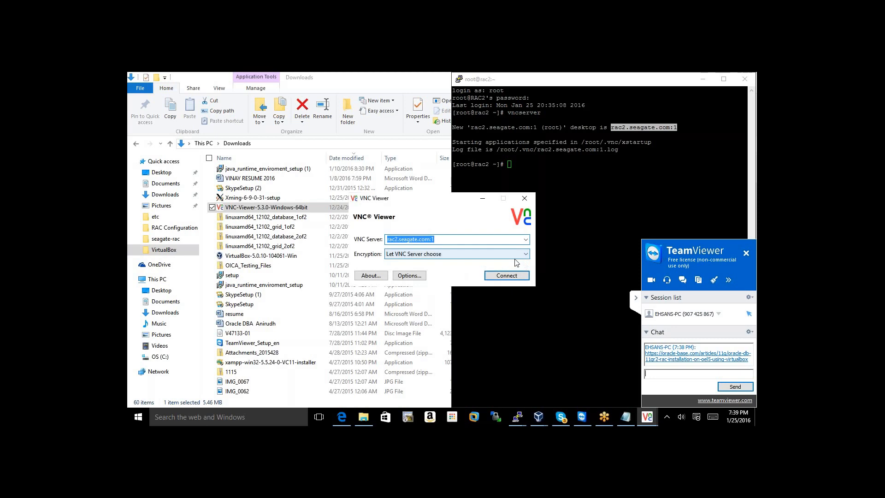
left_click(515, 258)
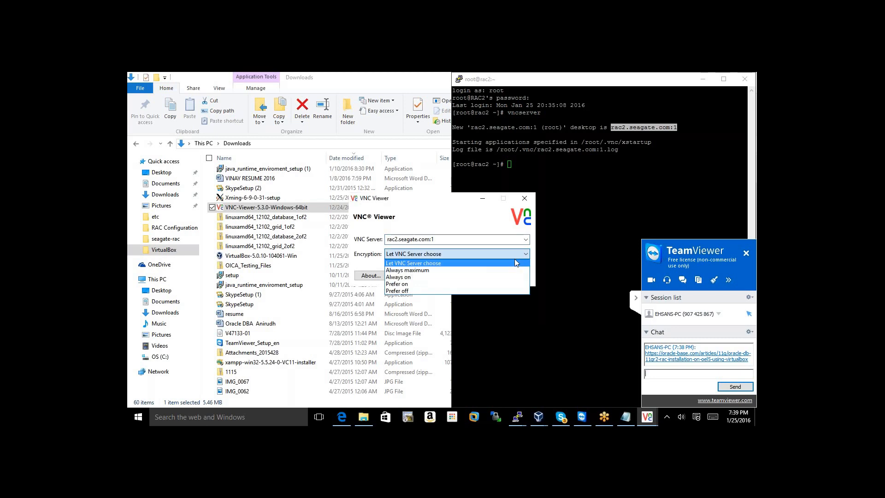
left_click(401, 362)
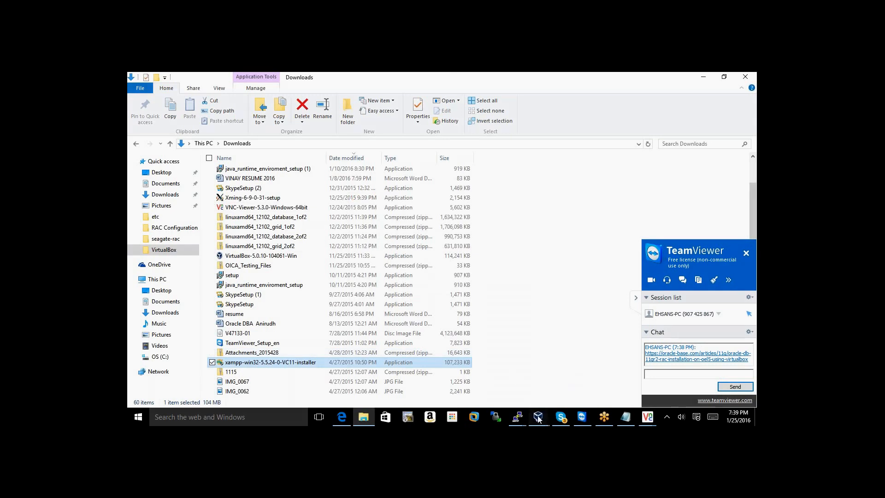
Bring the rac1 remote desktop and the rac2 VNC Viewer connection dialog to the front
mouse_move(538, 418)
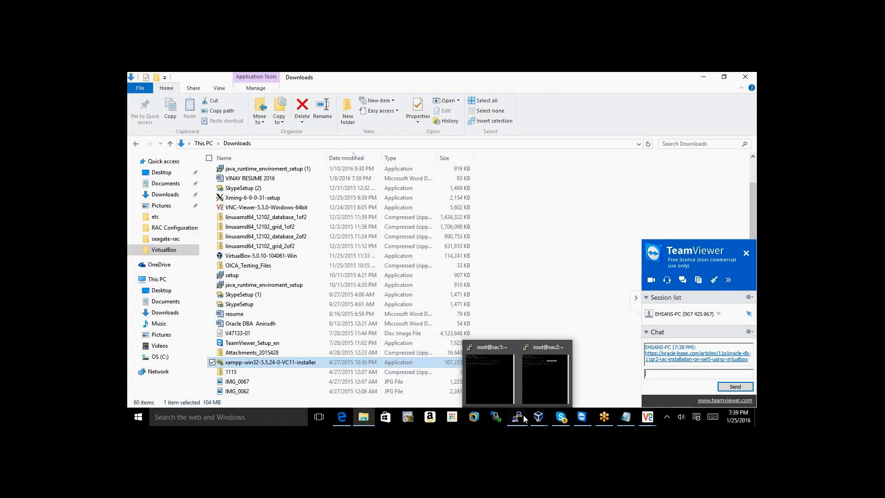
left_click(524, 415)
mouse_move(649, 419)
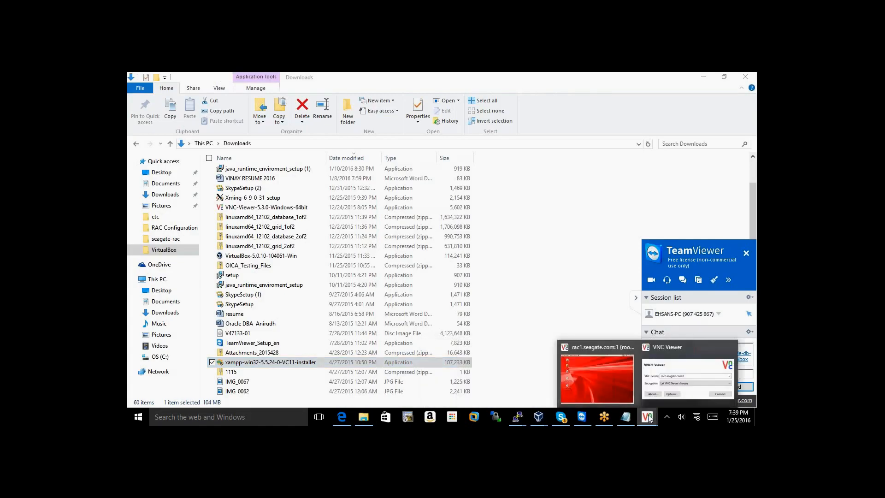
left_click(610, 382)
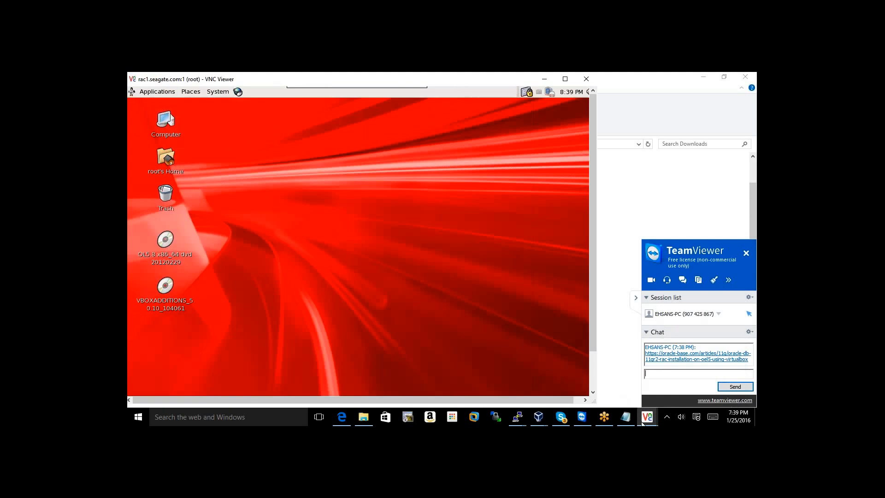
mouse_move(645, 420)
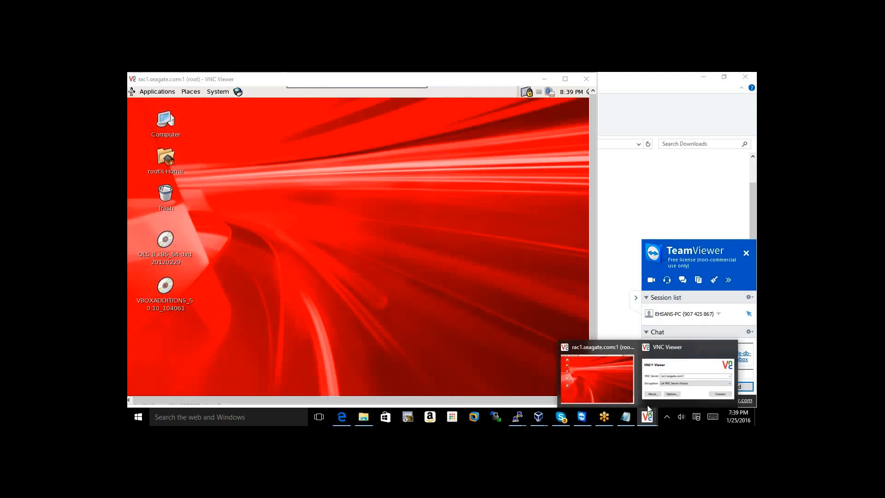
left_click(671, 369)
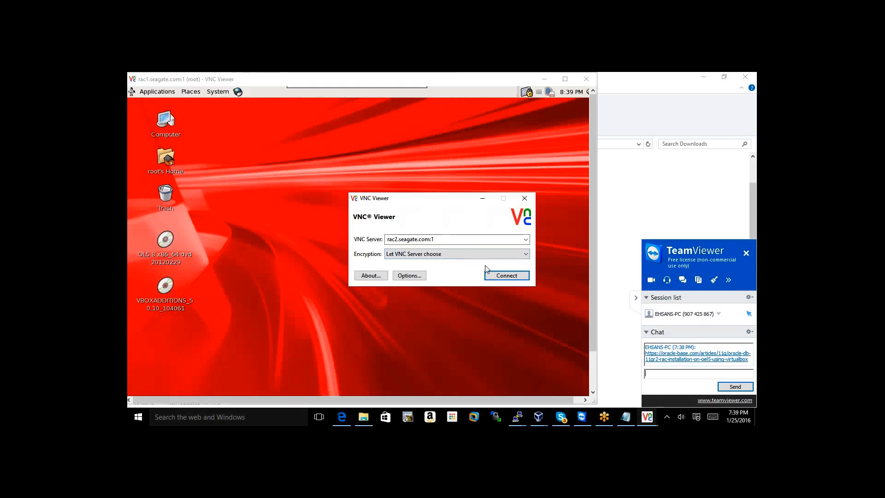
left_click(447, 240)
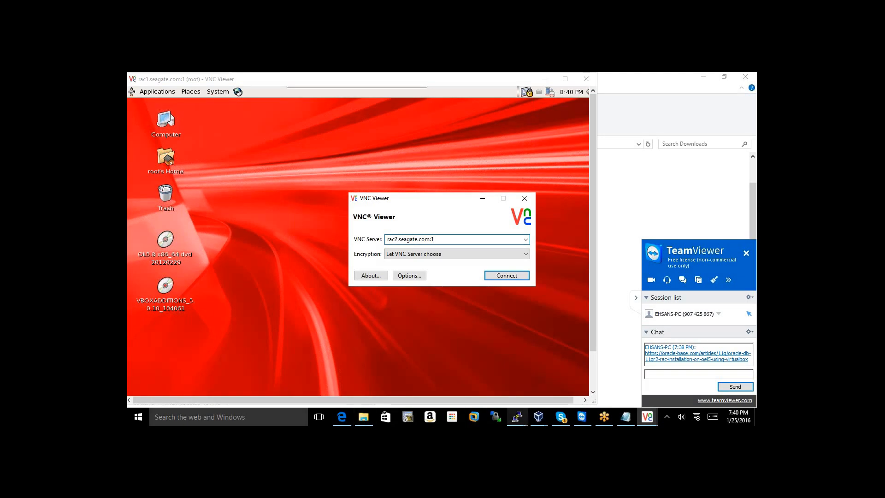
Raise the rac2 PuTTY terminal and select the rac2.seagate.com desktop name in its output
mouse_move(522, 424)
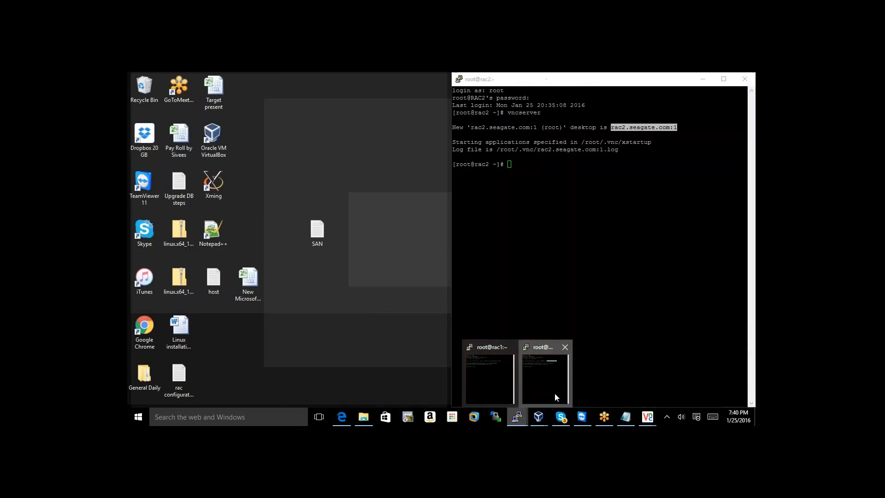
left_click(556, 391)
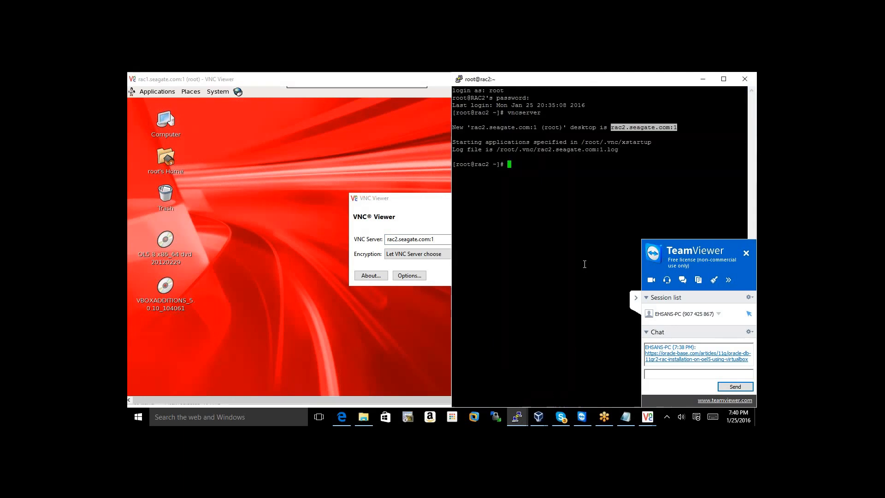
double_click(642, 128)
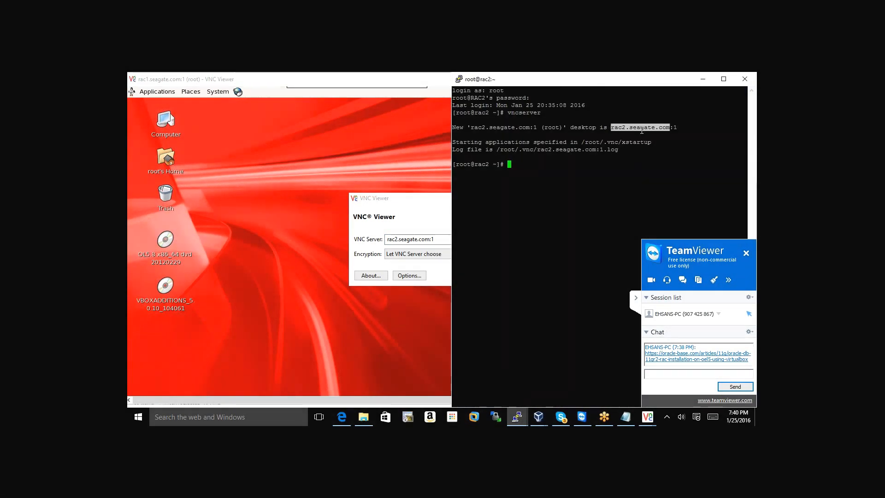
left_click(616, 128)
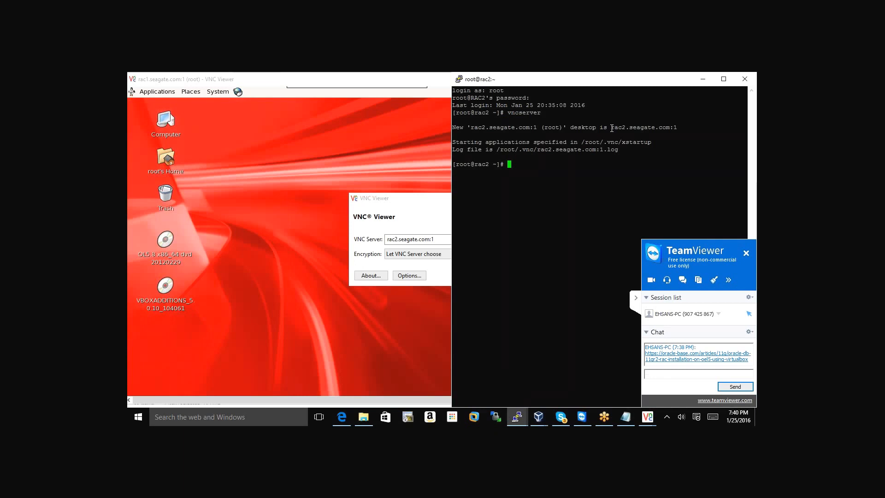
Connect VNC Viewer to rac2.seagate.com:1 and enter the VNC password
left_click(424, 227)
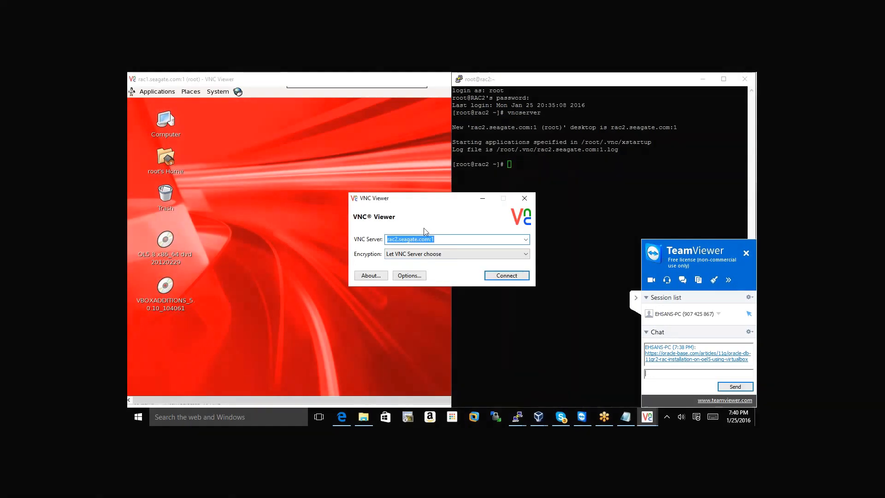
left_click(502, 279)
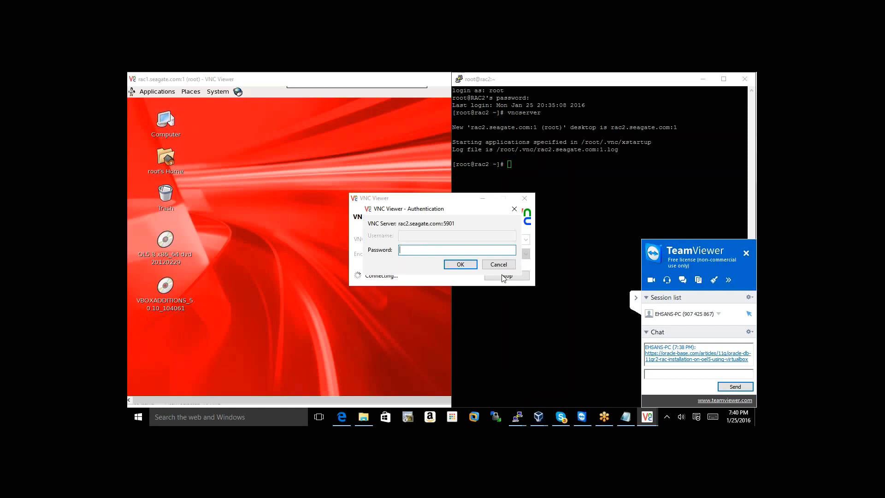
type("o")
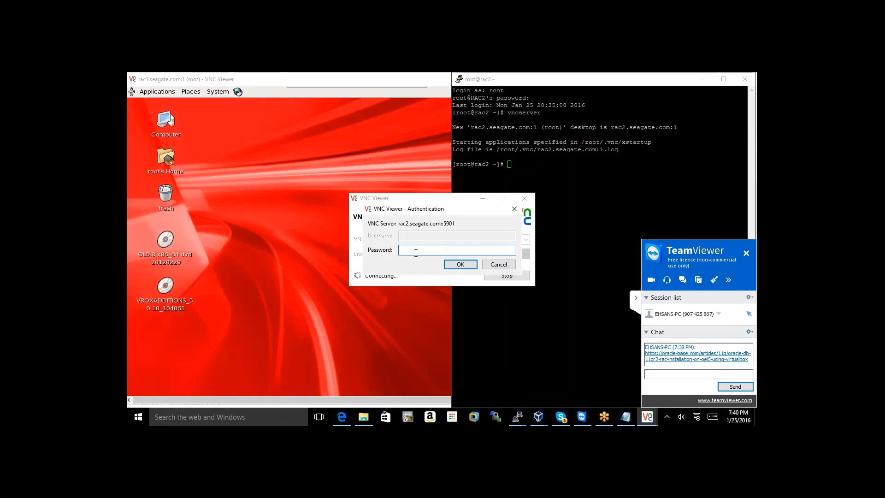
type("racle")
key("Return")
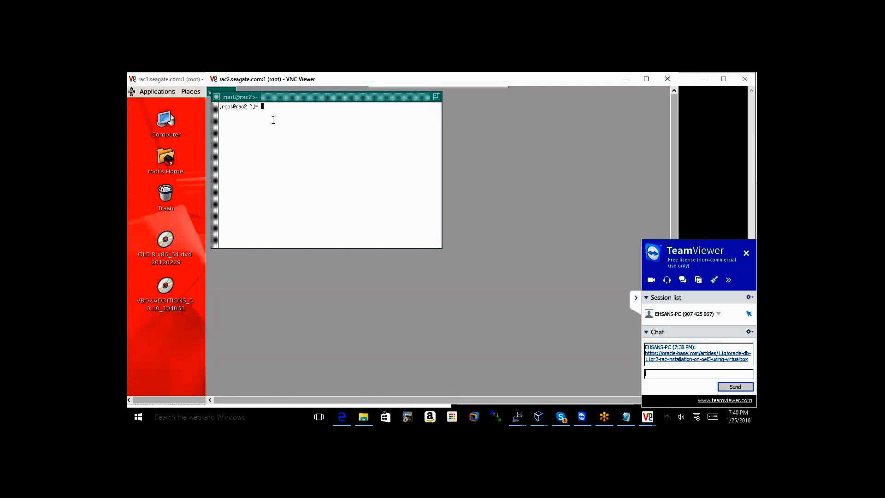
In the remote terminal, change into the .vnc folder and list its files
type("cd")
type(".vnc")
key("Return")
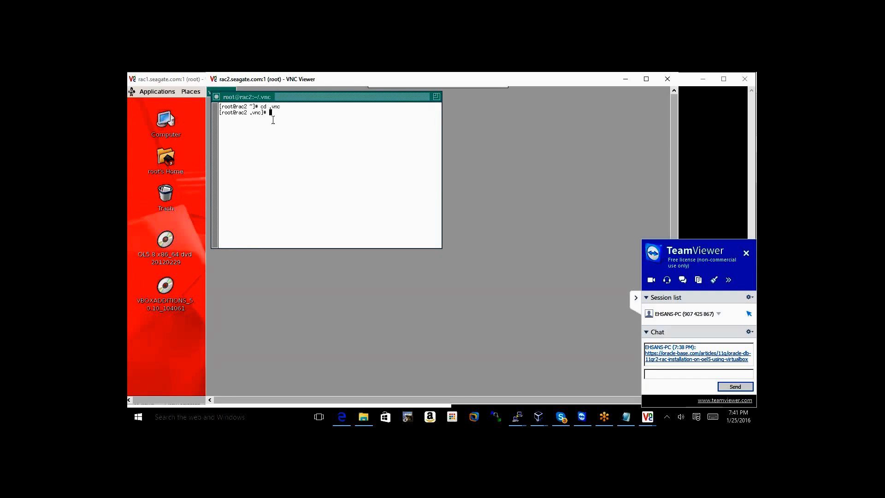
type("ls")
key("Return")
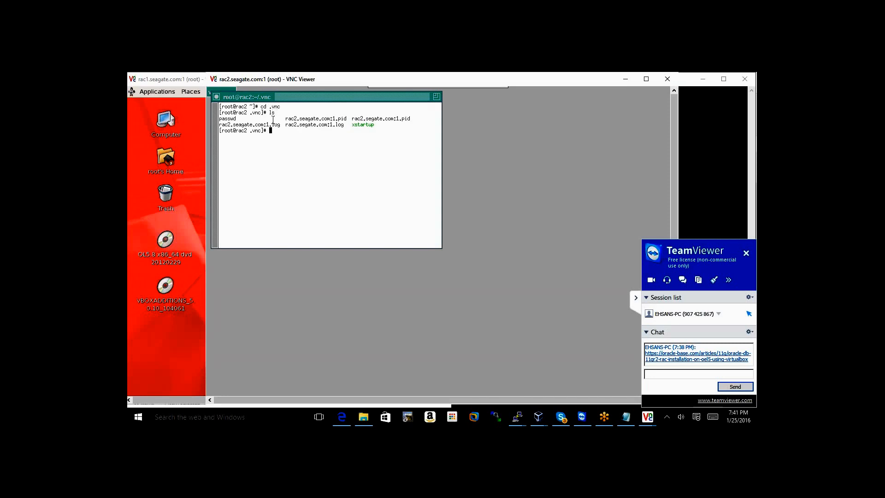
Open xstartup in vi and save it unchanged with :wq
type("vi sst")
key("Tab")
key("Return")
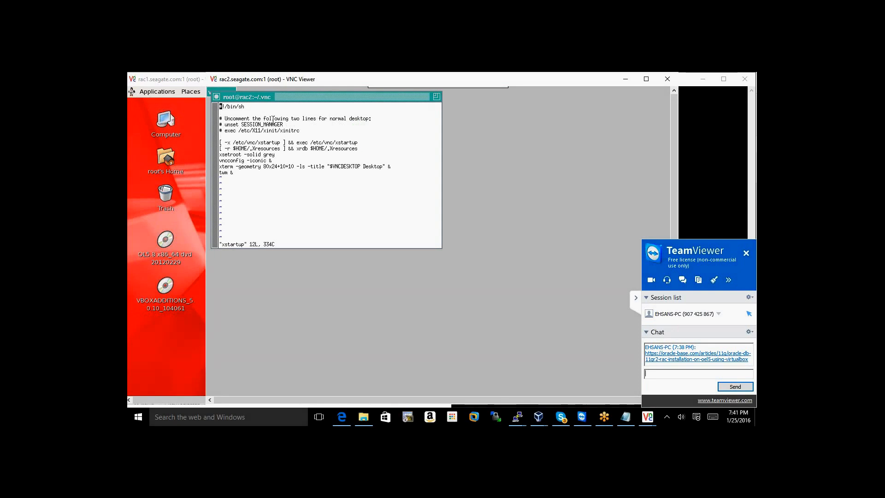
key("i")
key("Down")
key("Down")
key("Down")
type("x")
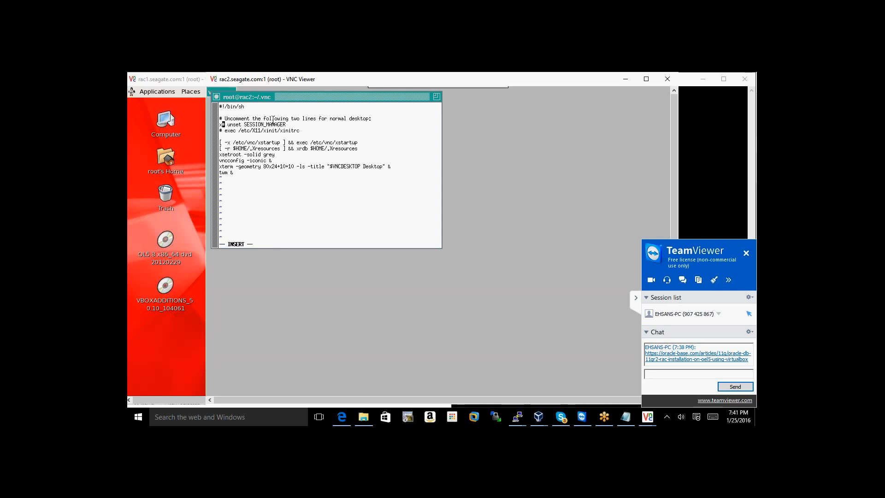
key("BackSpace")
key("Escape")
type(":")
type("wq")
key("Return")
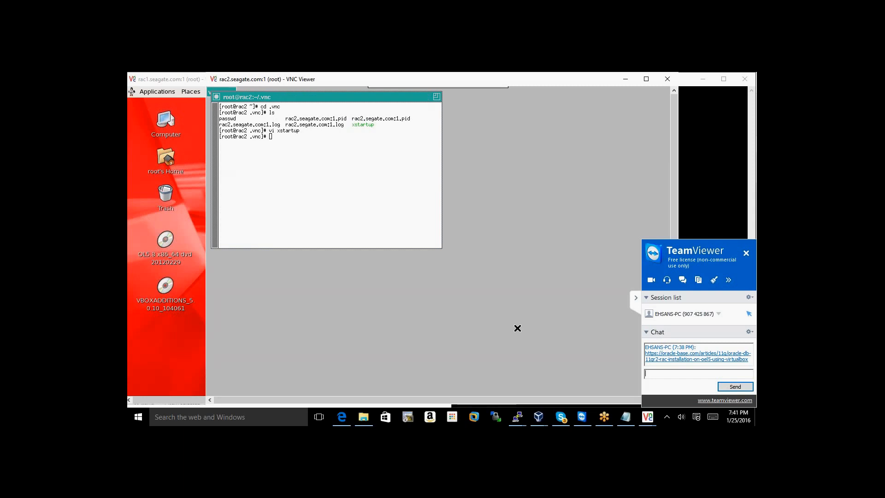
In the rac2 PuTTY vi session, uncomment the unset SESSION_MANAGER and xinitrc exec lines
left_click(701, 161)
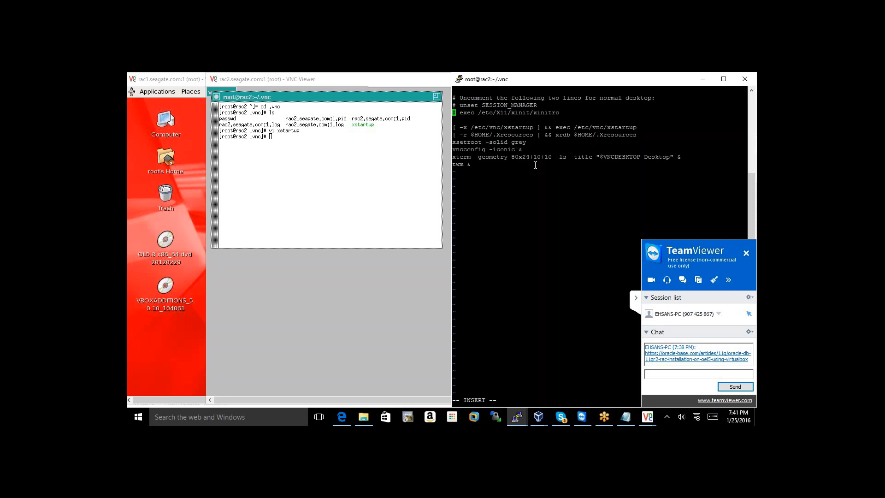
key("Up")
key("Delete")
key("Delete")
key("Down")
key("Delete")
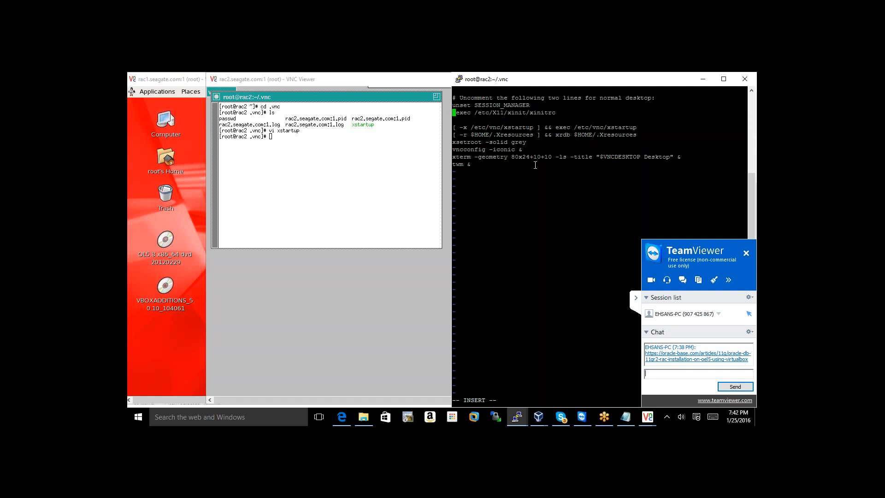
key("Down")
key("Down")
key("Up")
Add 'gnome-session &' on the blank line, comment out 'twm &', and save xstartup
type("gnome-session")
type("&")
key("Down")
key("Down")
key("Down")
key("Down")
key("Down")
key("Down")
key("Left")
key("Left")
key("Left")
key("Left")
key("Left")
type("#")
key("Escape")
type(":wq")
key("Return")
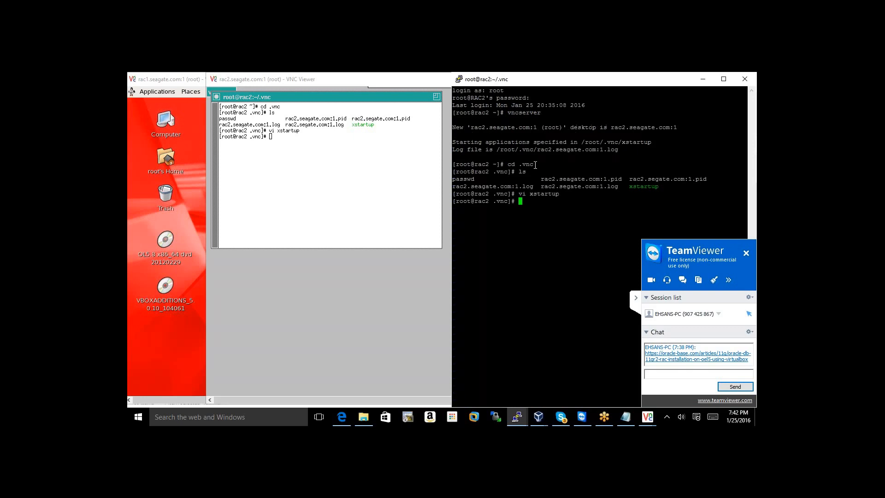
Print rac2's xstartup file with cat xstartup
key("Return")
key("Return")
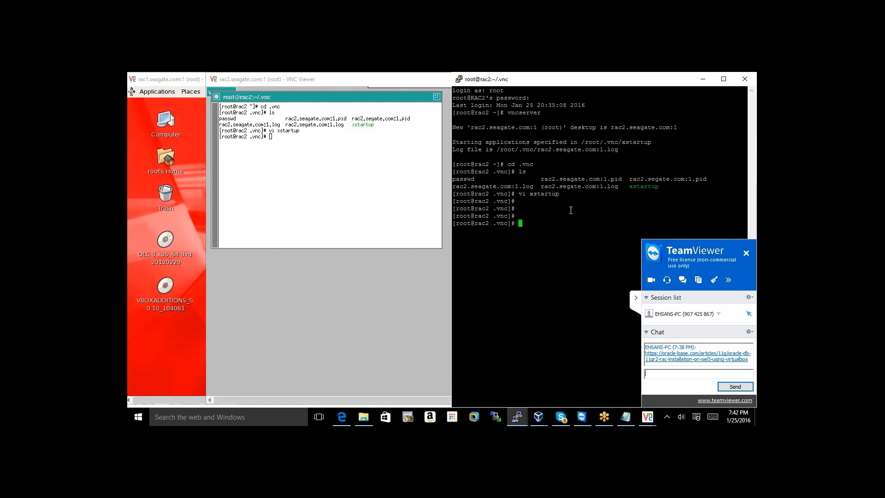
type("cat xstartup")
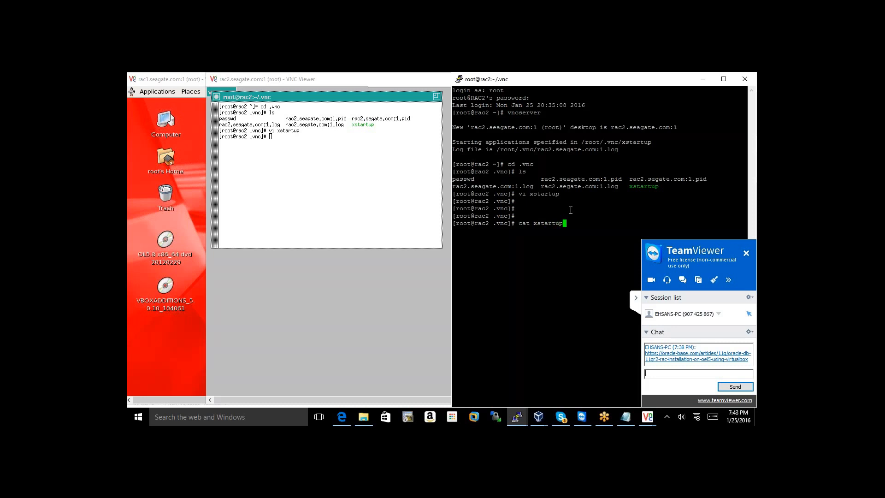
key("Return")
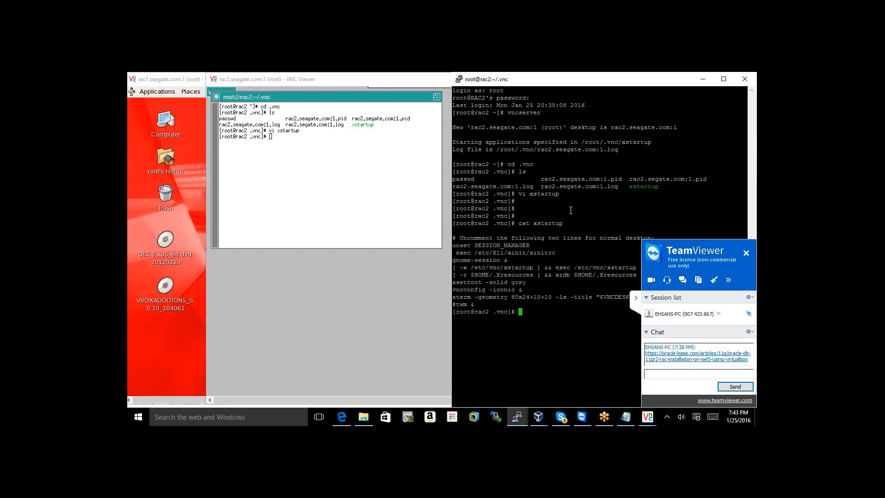
Collapse the TeamViewer panel and bring the rac1 PuTTY terminal to the front
left_click(636, 298)
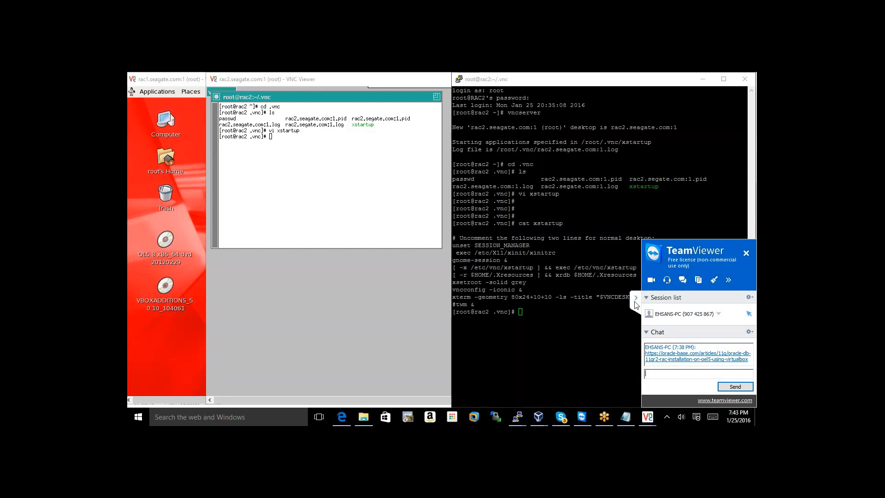
left_click(625, 304)
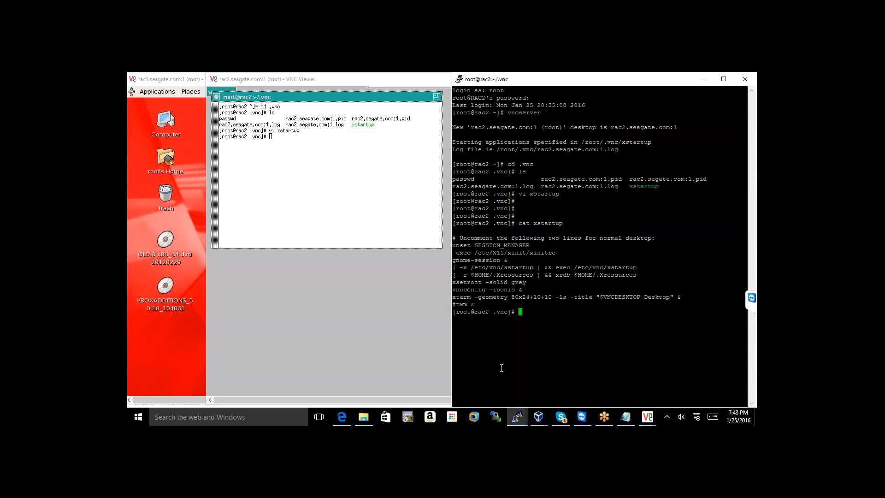
left_click(518, 417)
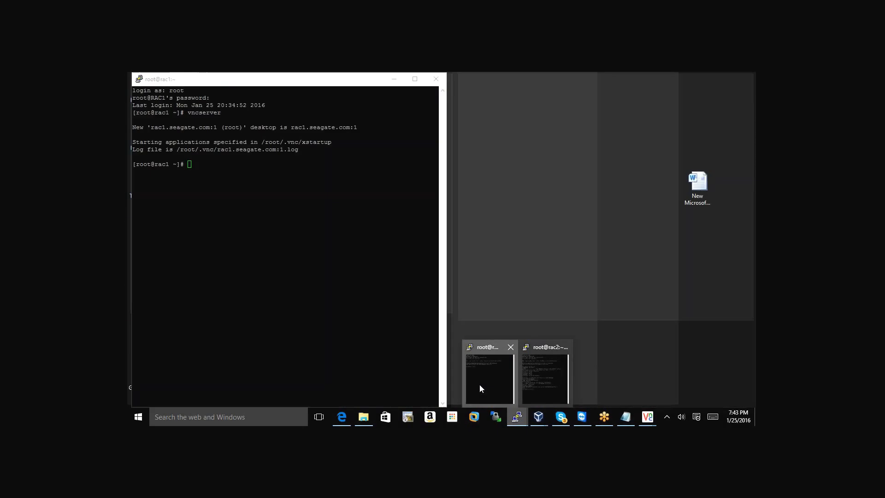
left_click(479, 386)
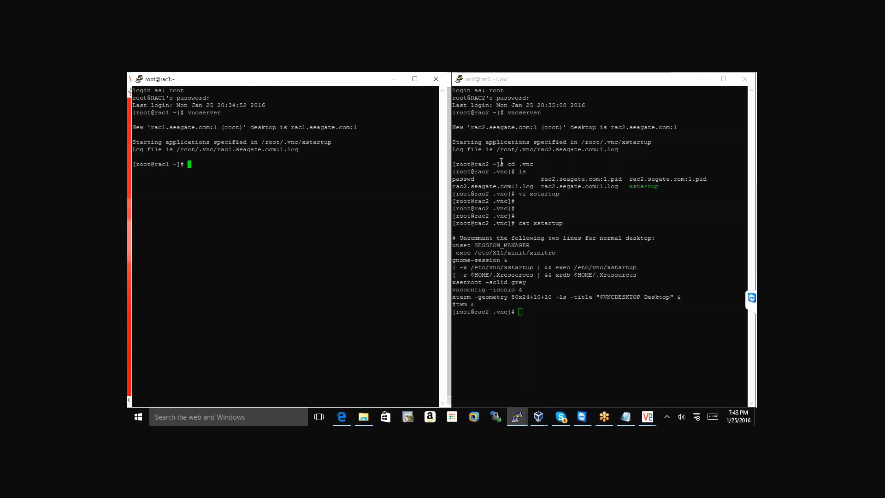
On rac1, change into .vnc, list it, and print xstartup with cat
key("Return")
type("c")
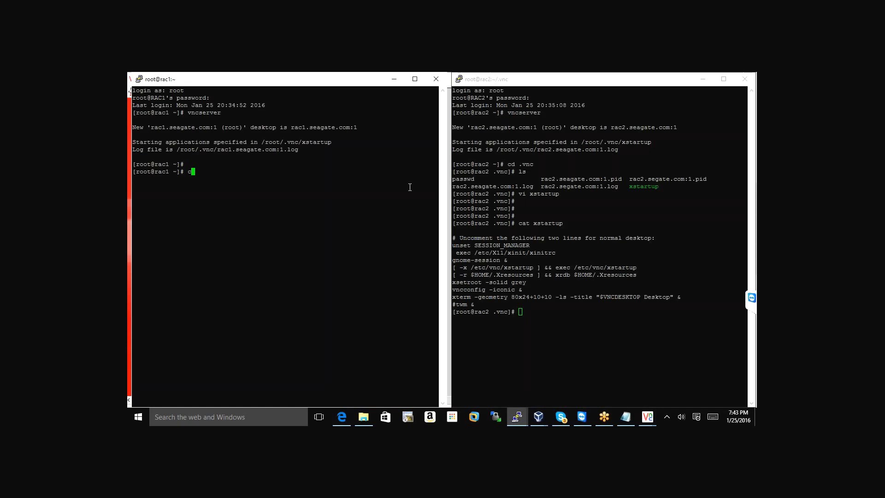
type("d .vnc")
key("Return")
type("ls")
key("Return")
type("cat")
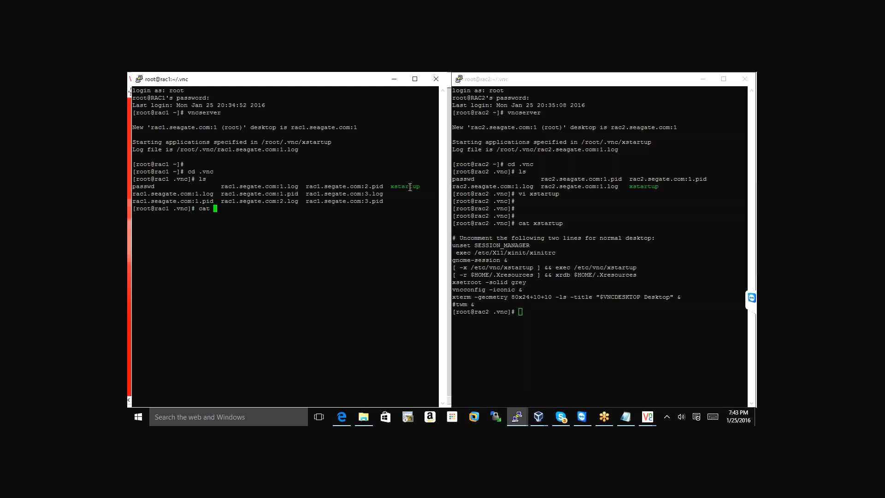
double_click(409, 187)
right_click(410, 187)
key("Return")
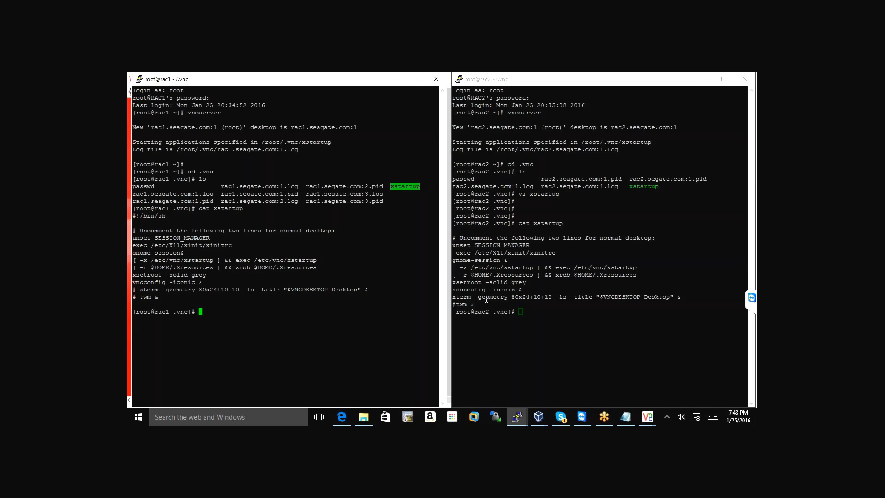
On rac2, discard a half-typed vi xstartup command and return to root's home with cd
left_click(527, 296)
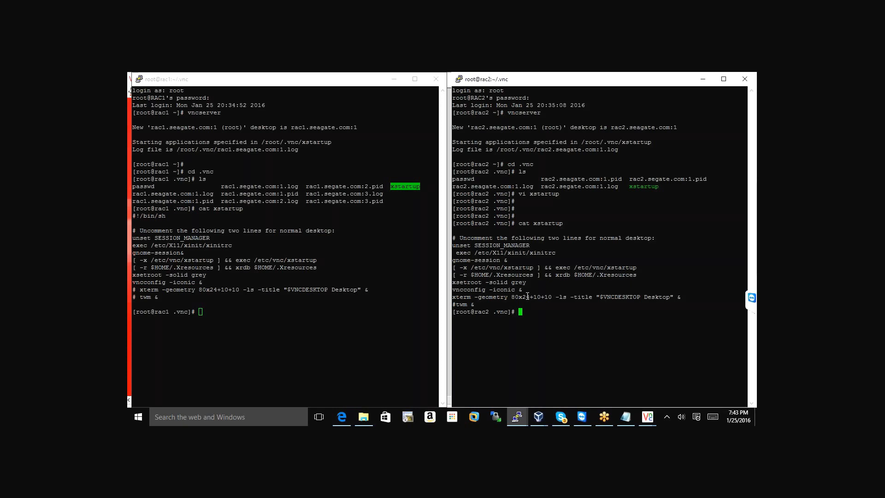
type("vi")
double_click(638, 186)
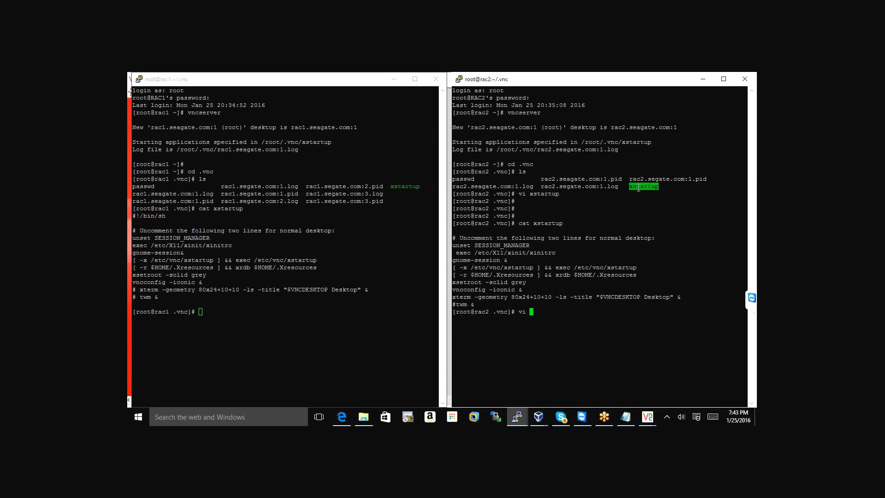
right_click(638, 188)
key("BackSpace")
key("BackSpace")
key("BackSpace")
key("BackSpace")
key("BackSpace")
key("BackSpace")
key("BackSpace")
key("BackSpace")
key("BackSpace")
key("BackSpace")
key("BackSpace")
type("cd")
key("Return")
Run vncserver on rac2 to start a new VNC desktop
double_click(520, 112)
right_click(519, 112)
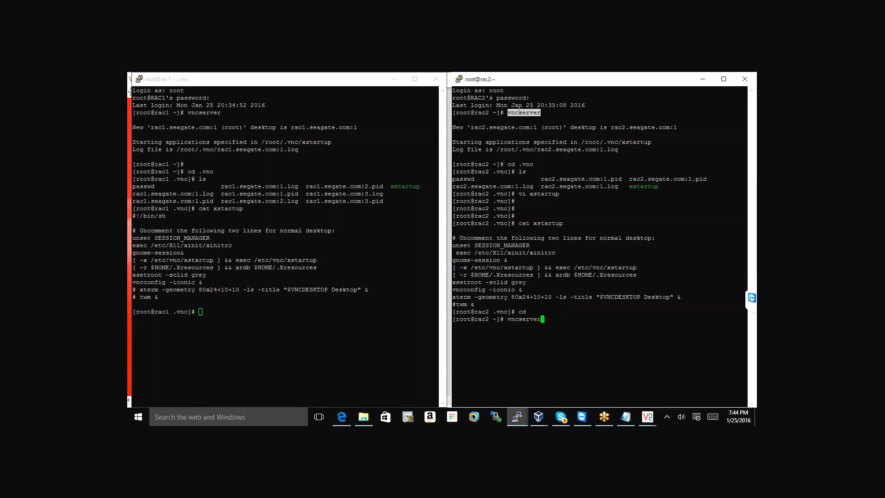
key("Return")
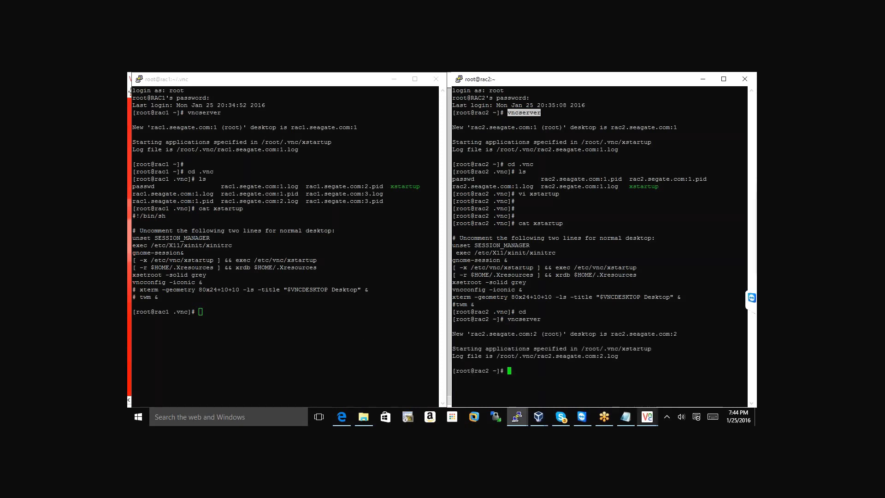
Close the old rac2:1 remote desktop window and launch a new VNC Viewer
mouse_move(654, 422)
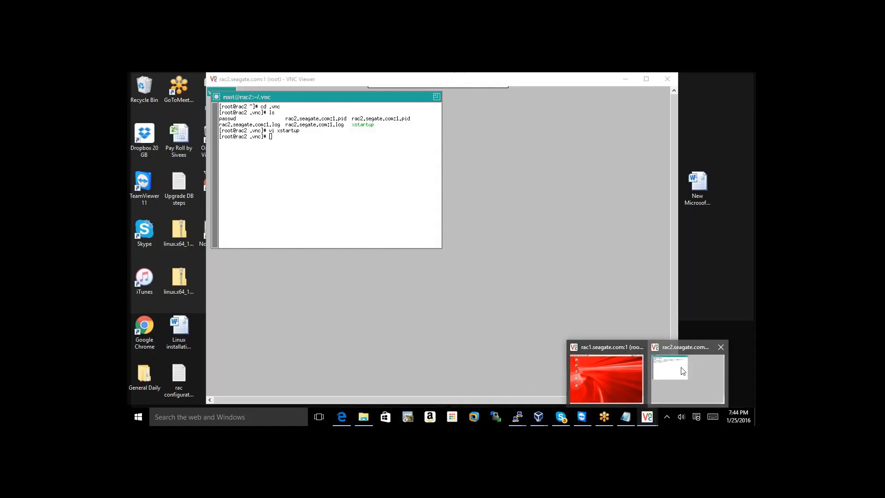
left_click(689, 375)
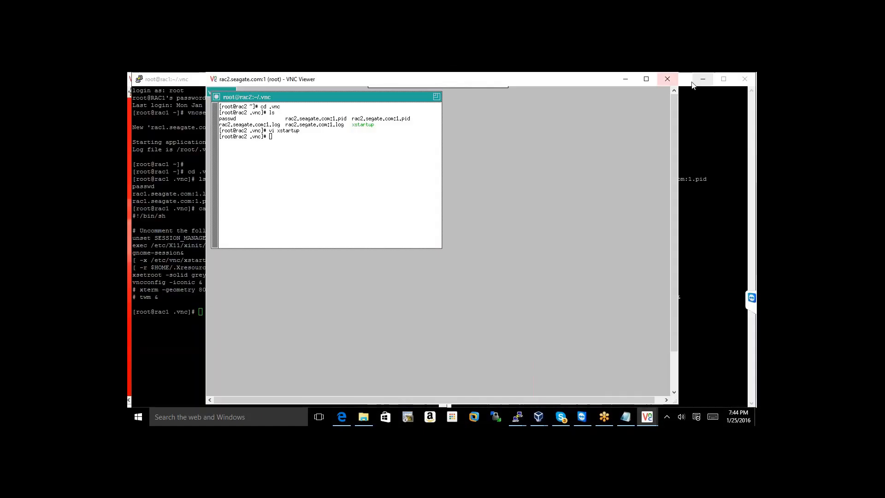
left_click(667, 79)
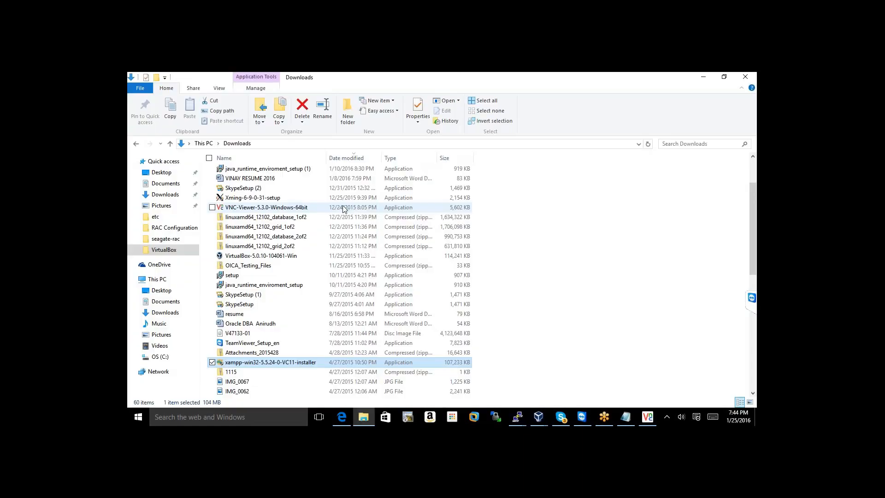
double_click(344, 209)
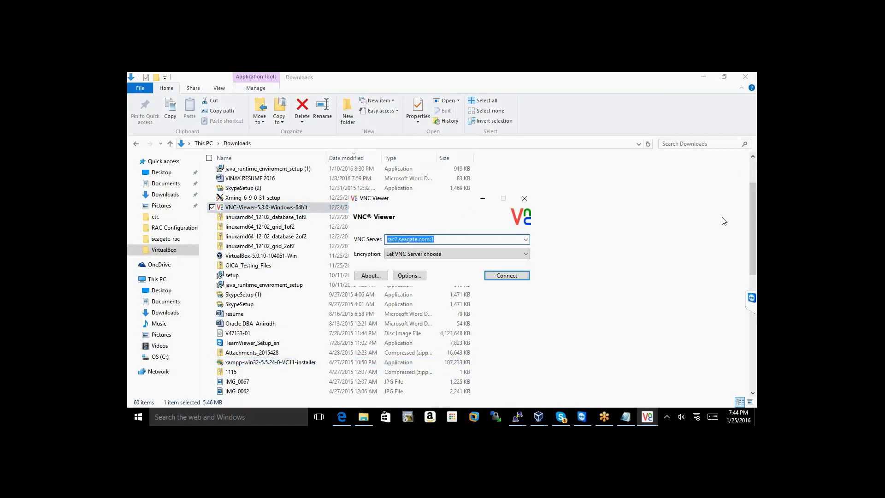
Connect VNC Viewer to rac2.seagate.com:2, accept the unencrypted warning, and enter the password
left_click(518, 417)
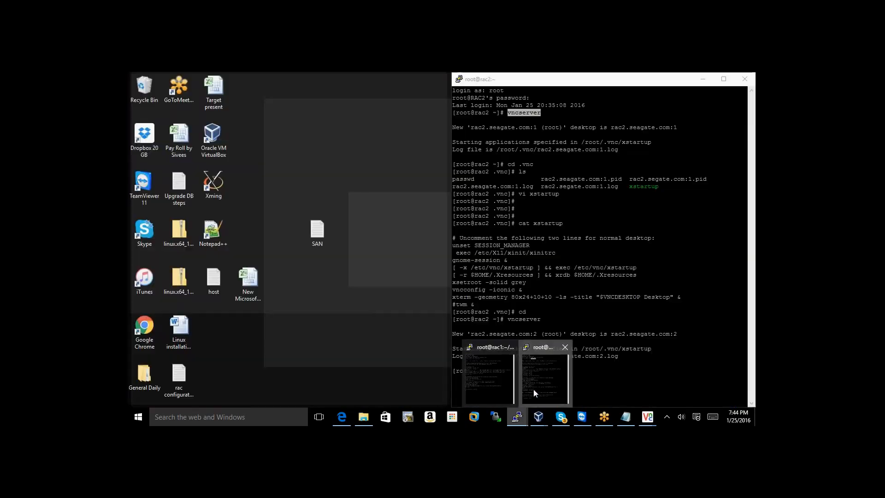
left_click(534, 390)
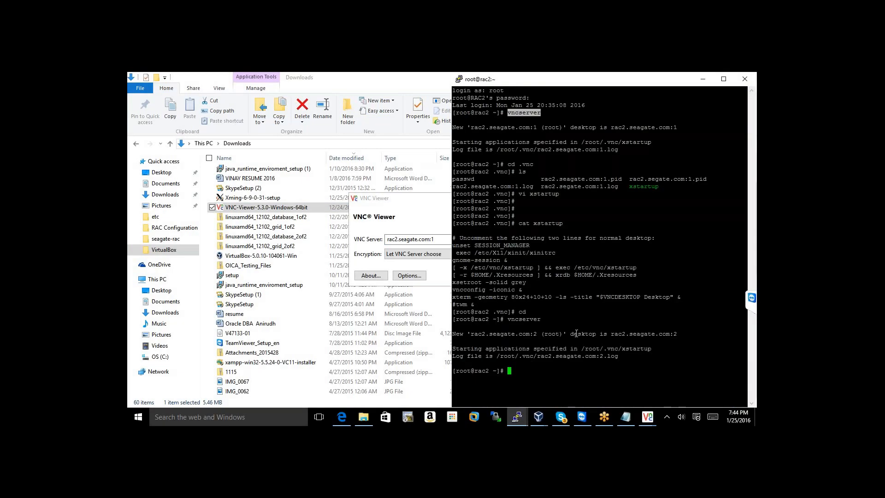
double_click(617, 334)
left_click_drag(631, 336, 675, 331)
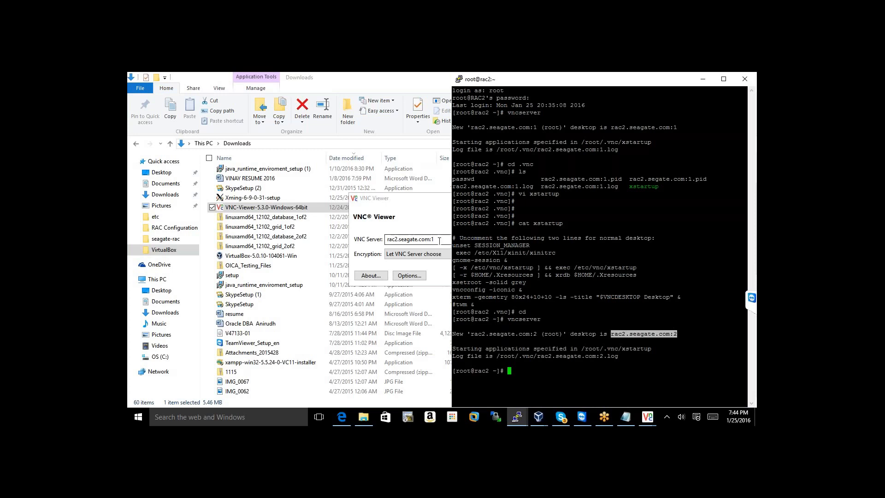
left_click(439, 240)
type("rac2.seagate.com:2")
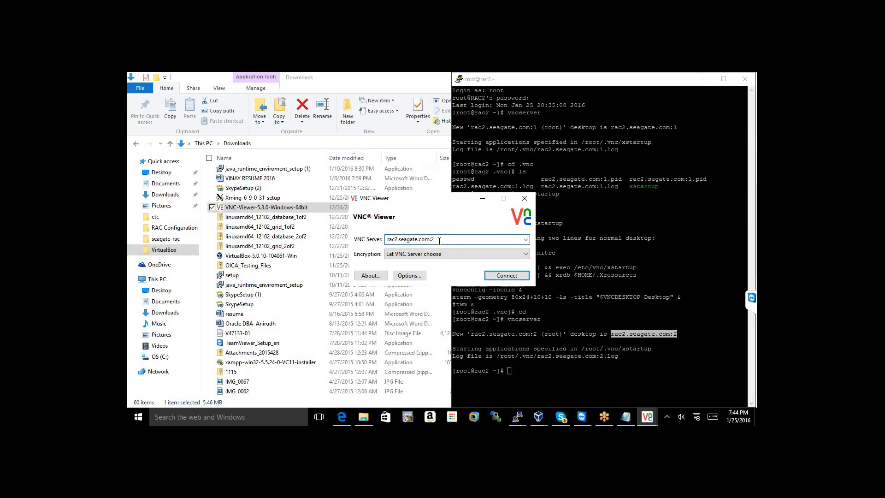
key("Return")
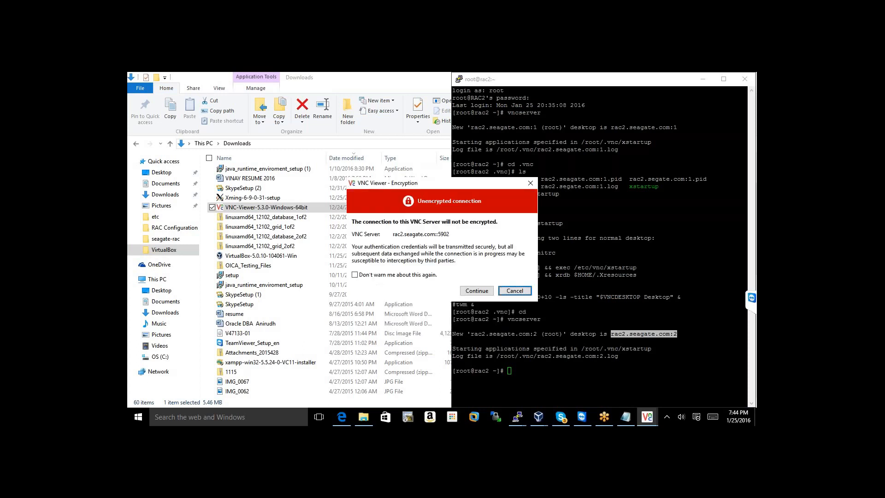
left_click(476, 290)
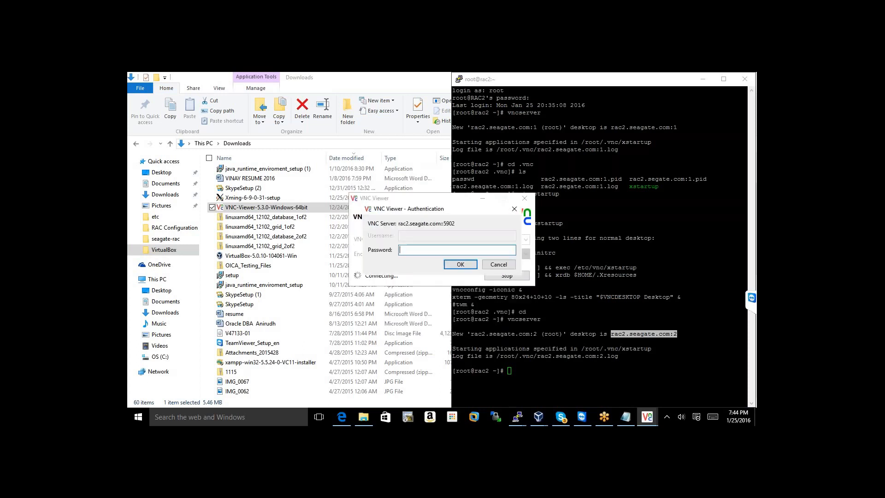
type("••••••")
key("Return")
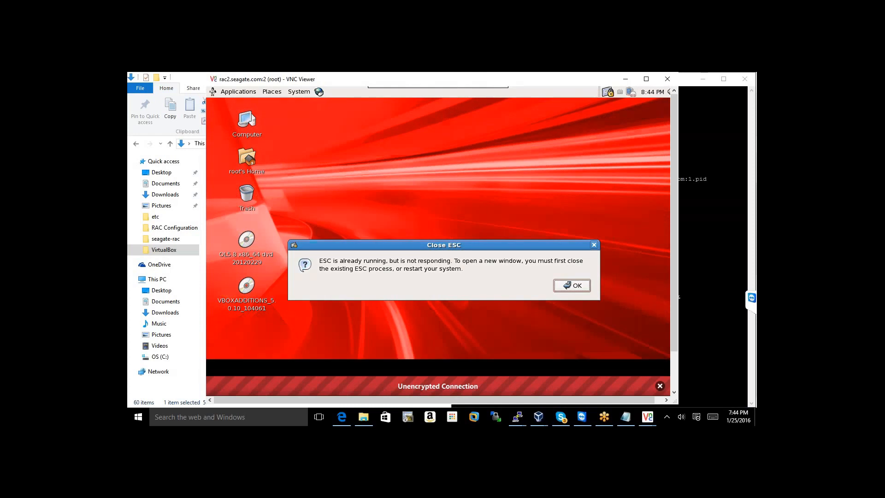
Dismiss the Close ESC message, shift the rac2:2 window right, and expand the TeamViewer chat
left_click(572, 286)
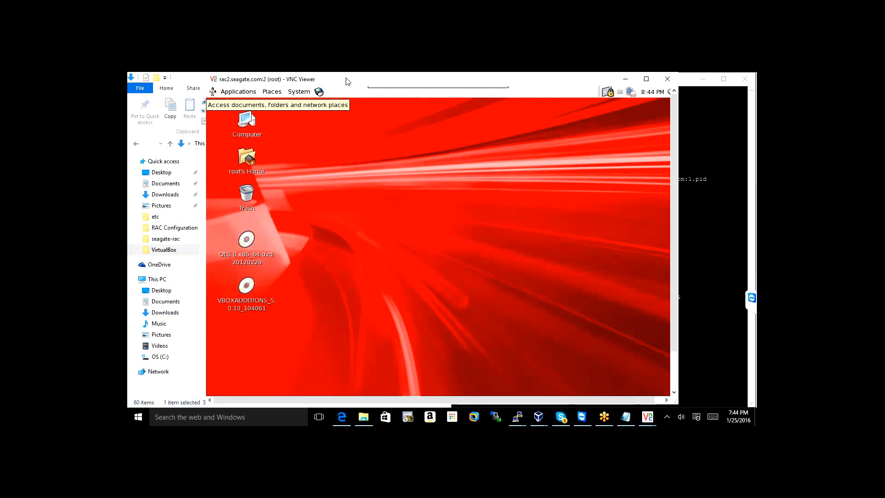
left_click_drag(347, 81, 411, 75)
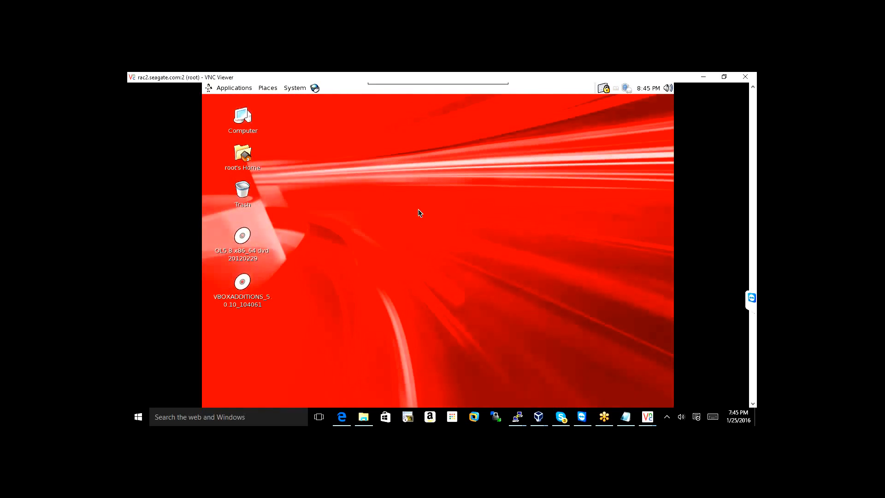
left_click(756, 303)
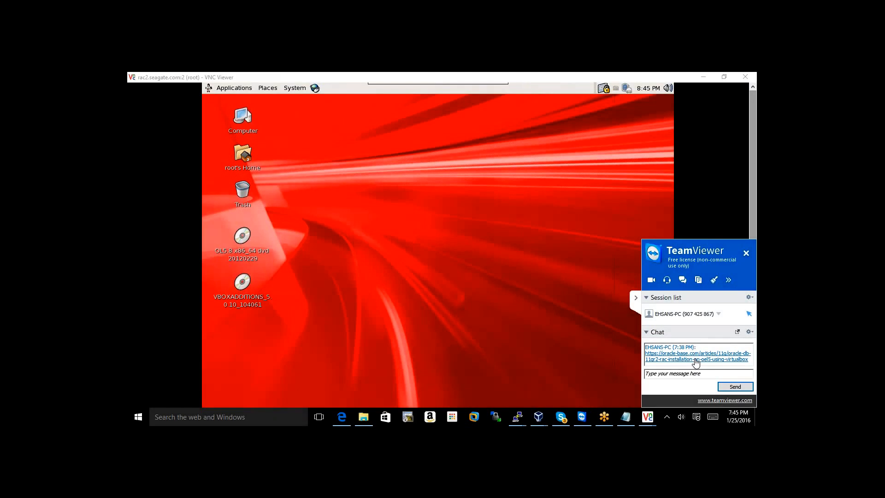
Open the ORACLE-BASE RAC guide from the chat link and scroll to the /home/oracle/.bash_profile section
left_click(695, 359)
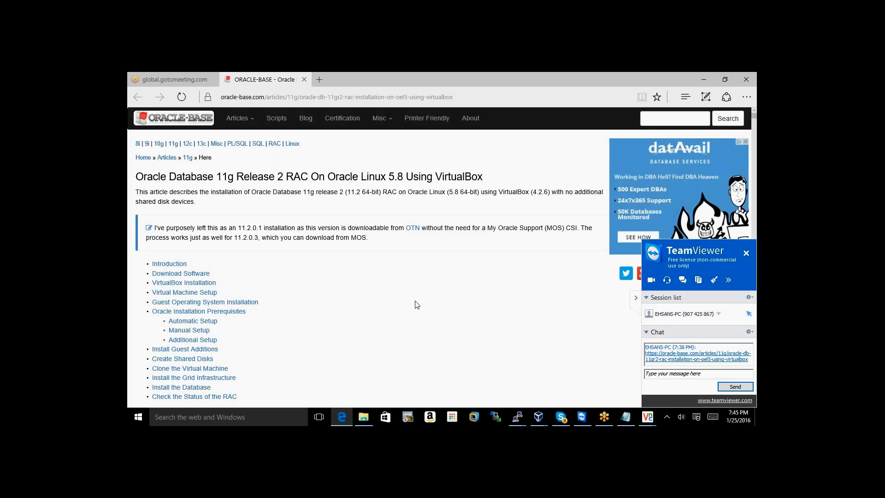
scroll(418, 304, "down", 10)
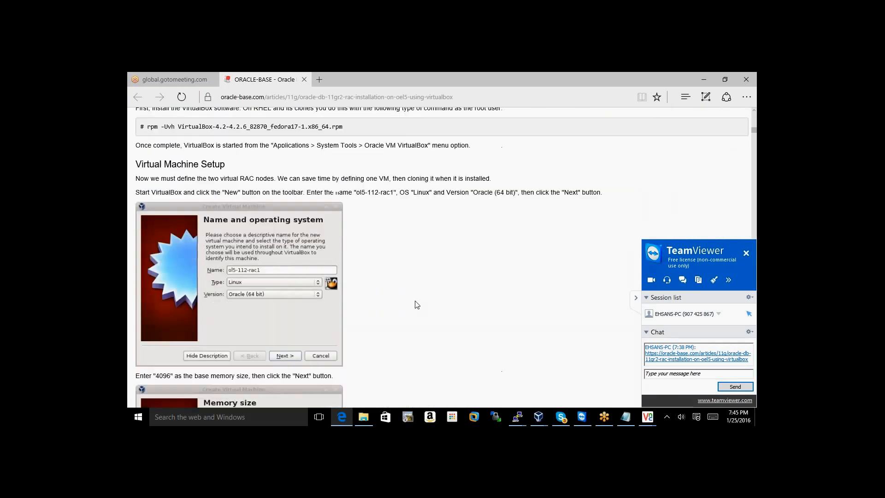
scroll(417, 304, "down", 12)
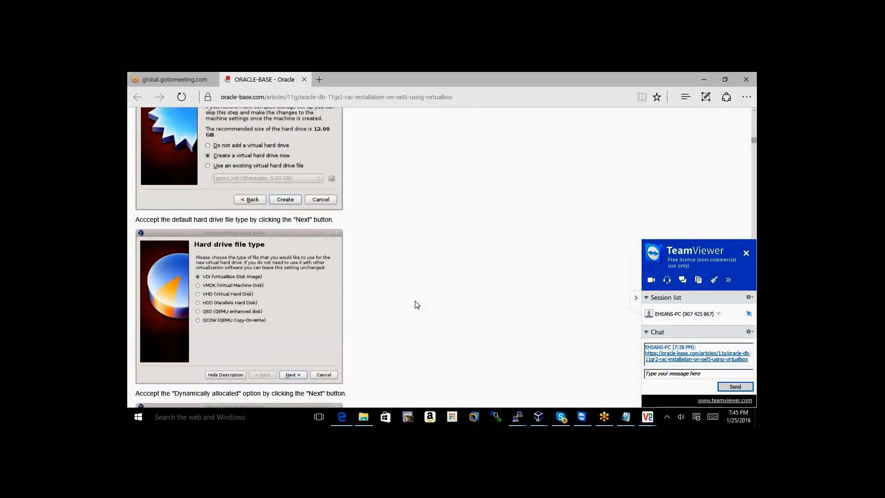
scroll(417, 304, "down", 4)
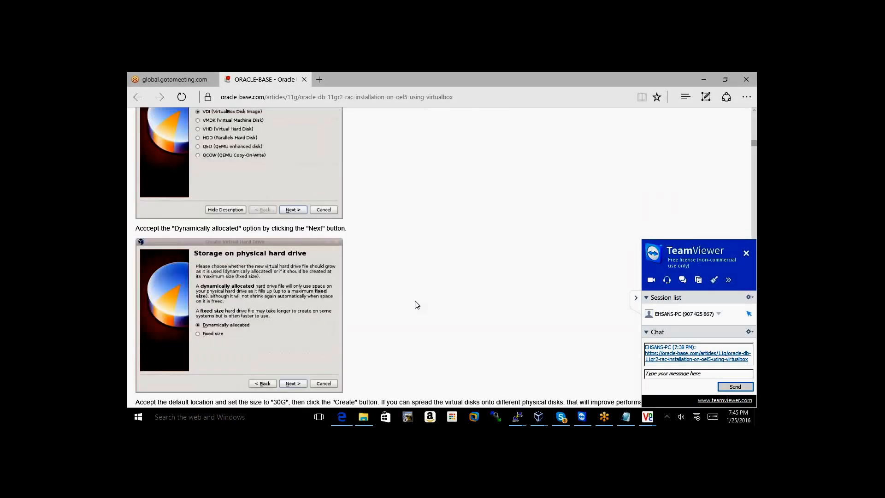
scroll(417, 304, "down", 5)
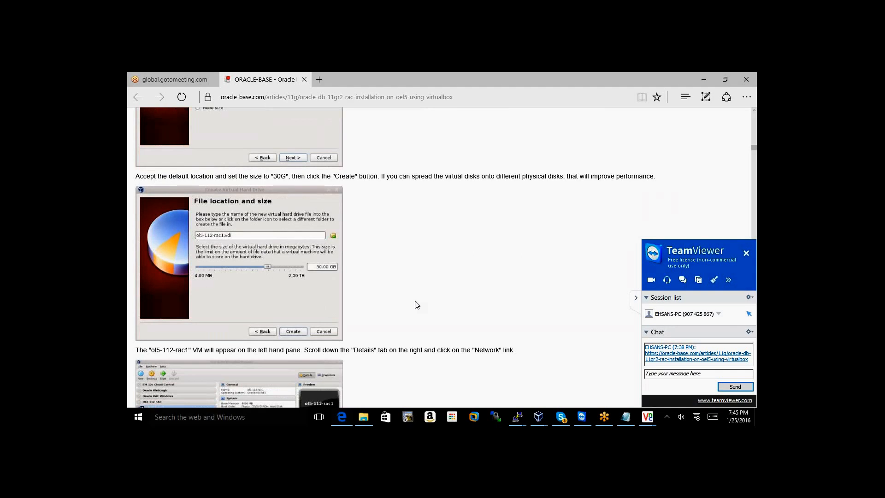
scroll(417, 305, "down", 6)
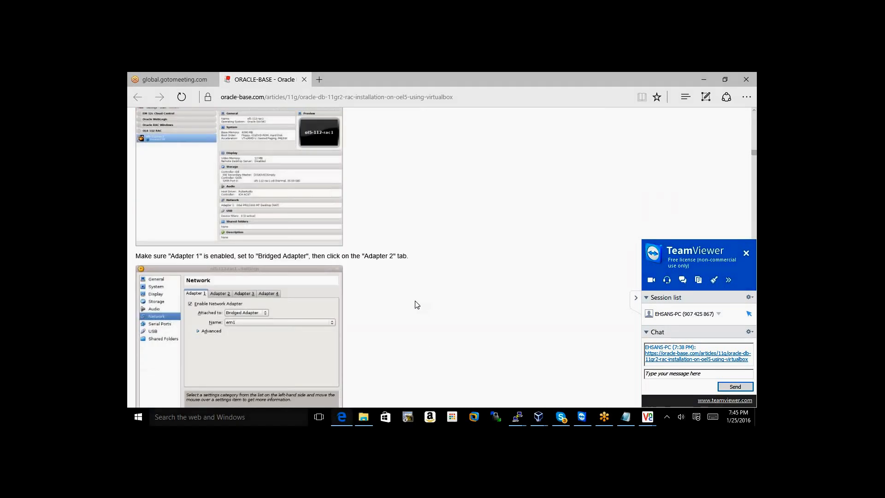
scroll(417, 304, "down", 10)
scroll(417, 304, "down", 20)
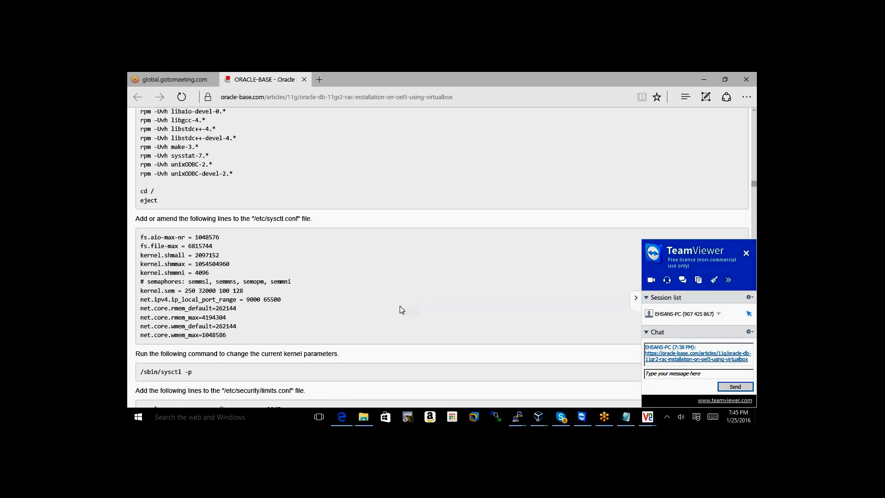
scroll(400, 310, "down", 6)
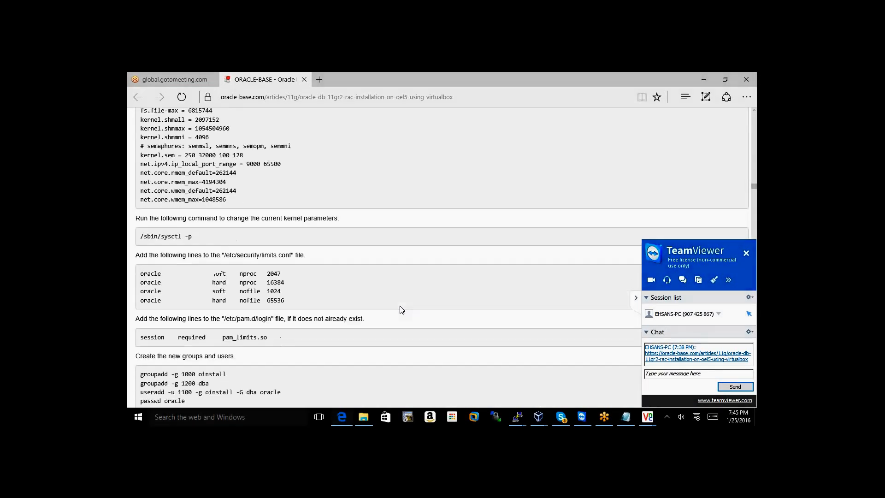
scroll(400, 309, "down", 5)
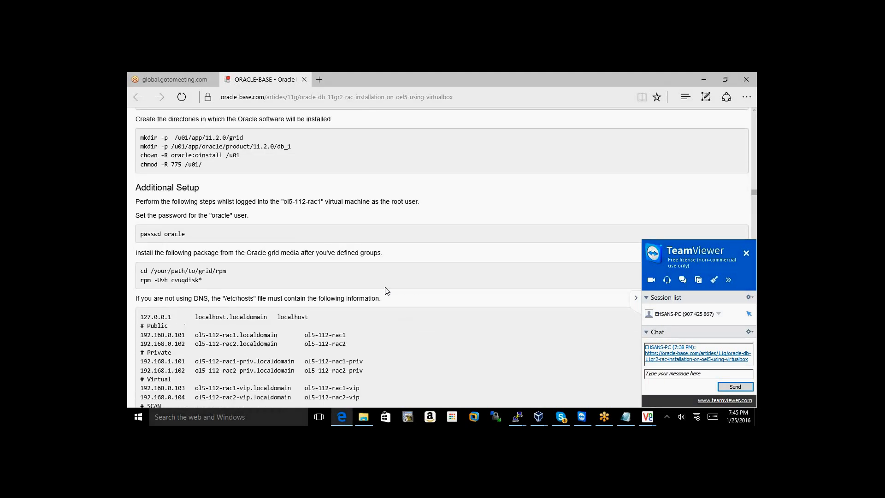
scroll(386, 290, "down", 3)
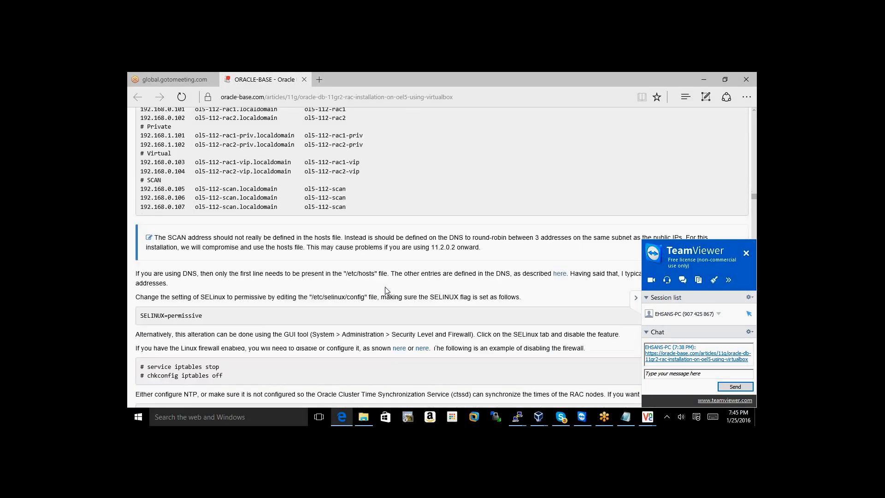
scroll(428, 275, "up", 3)
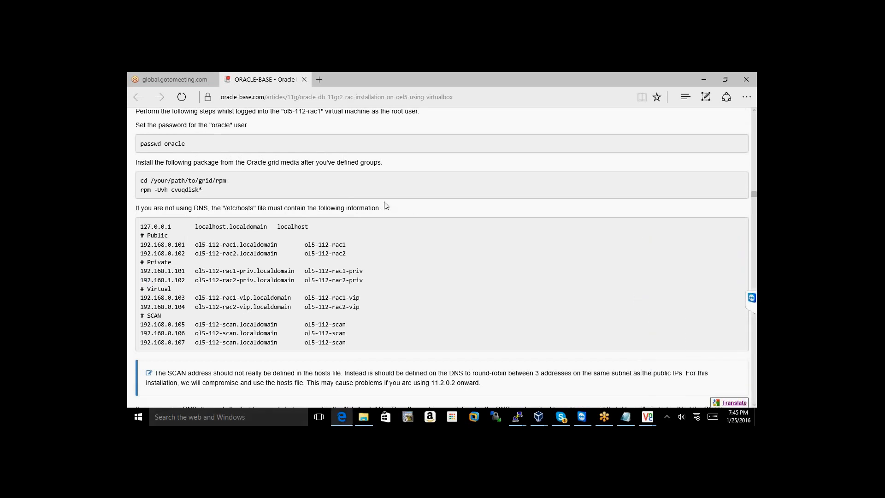
scroll(386, 205, "up", 1)
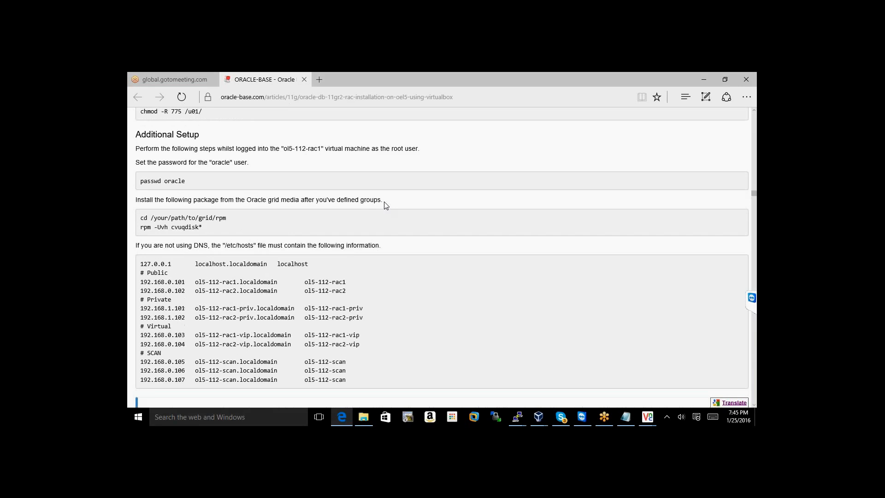
scroll(386, 205, "up", 1)
scroll(386, 206, "down", 1)
scroll(386, 205, "down", 1)
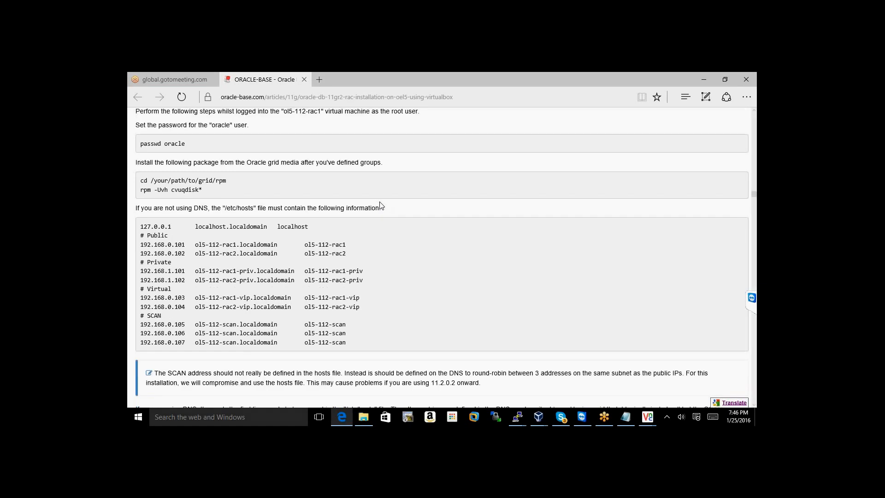
scroll(380, 206, "down", 1)
scroll(380, 206, "down", 5)
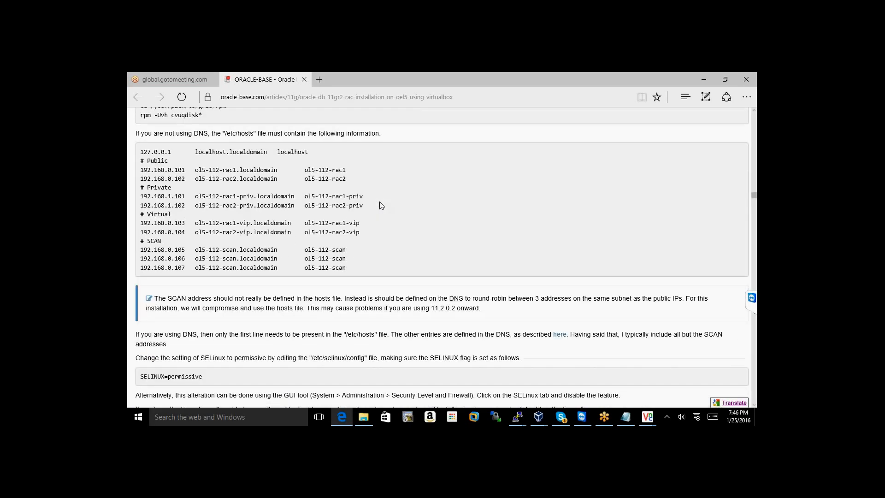
scroll(441, 257, "up", 1)
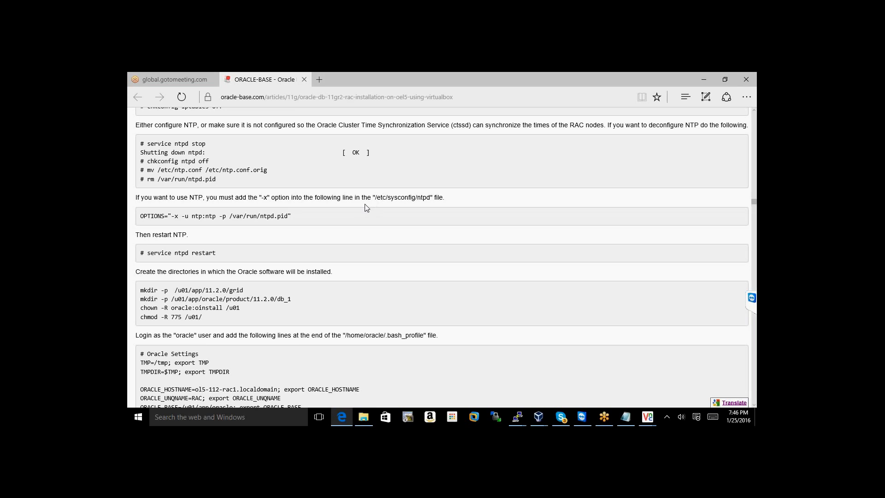
scroll(366, 207, "down", 2)
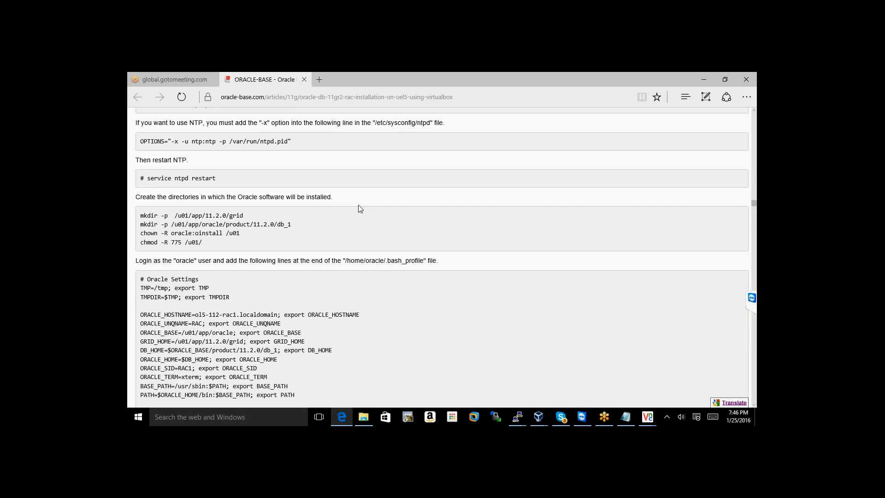
scroll(360, 209, "down", 1)
scroll(359, 207, "down", 3)
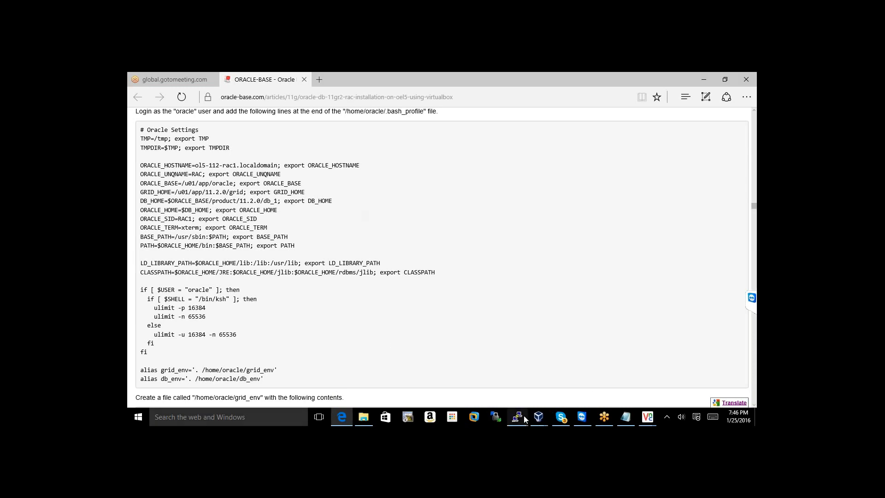
mouse_move(524, 418)
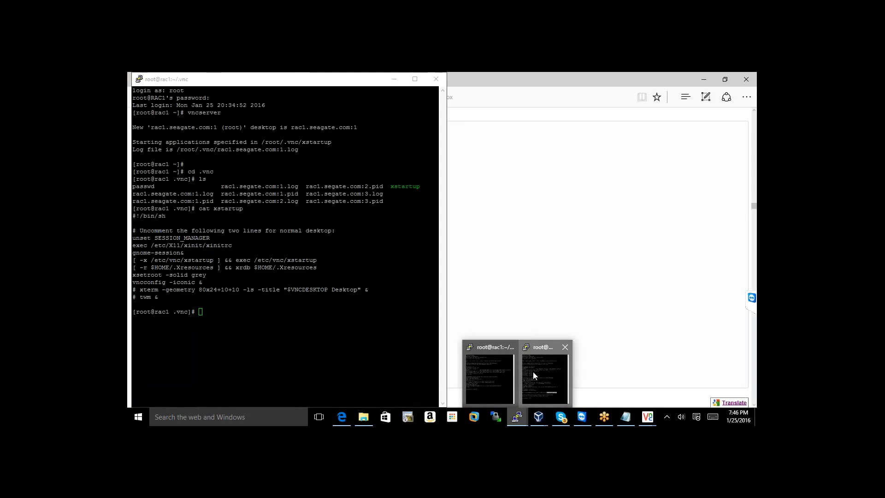
Return rac1's shell to root's home and exit the old root session
left_click(533, 371)
left_click(328, 318)
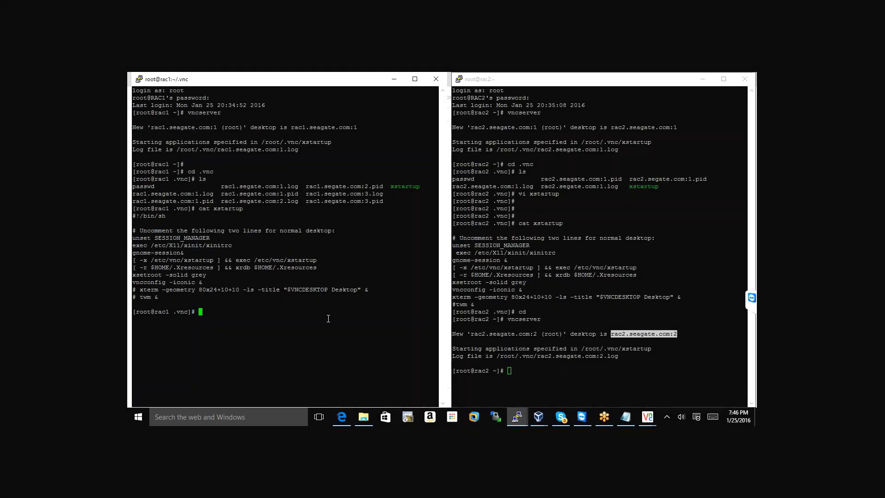
type("cd")
key("Return")
key("Return")
key("Return")
type("e")
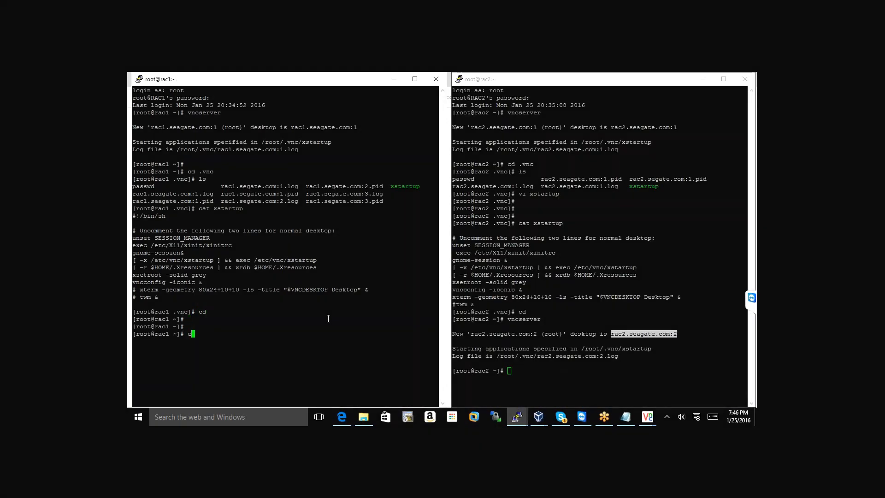
type("xit")
key("Return")
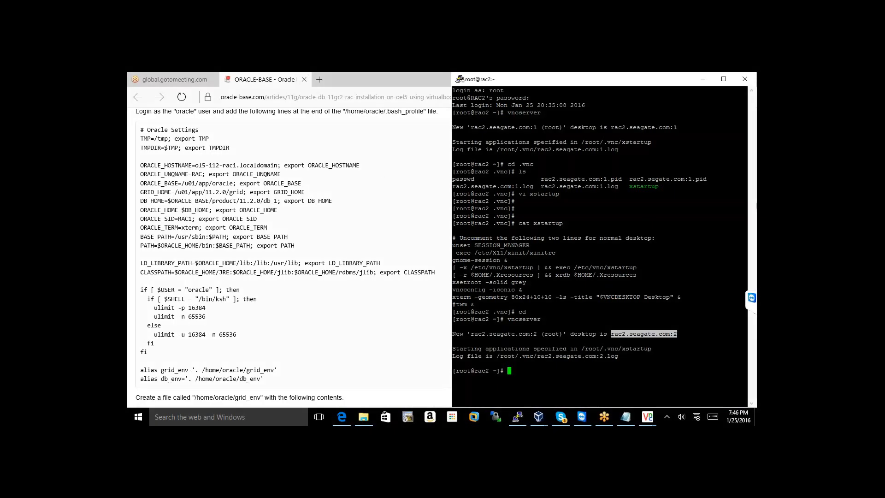
Start a new PuTTY session from the saved RAC1 profile and log in as root
left_click(462, 79)
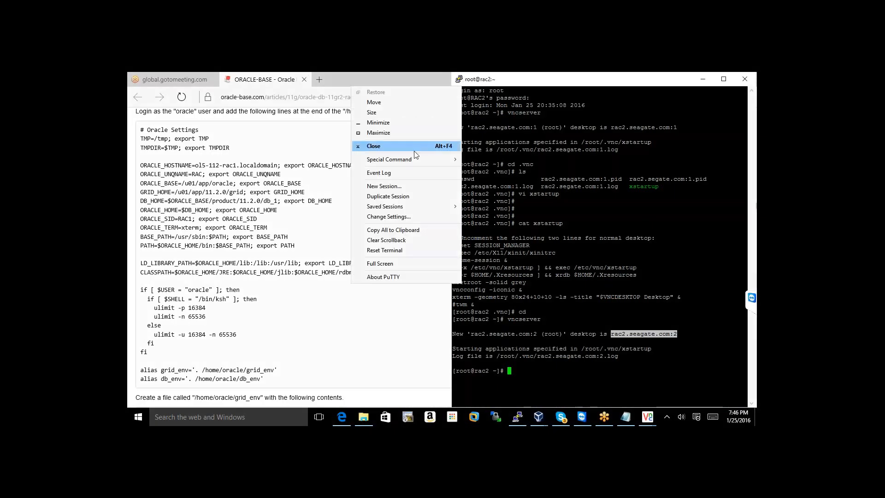
left_click(386, 189)
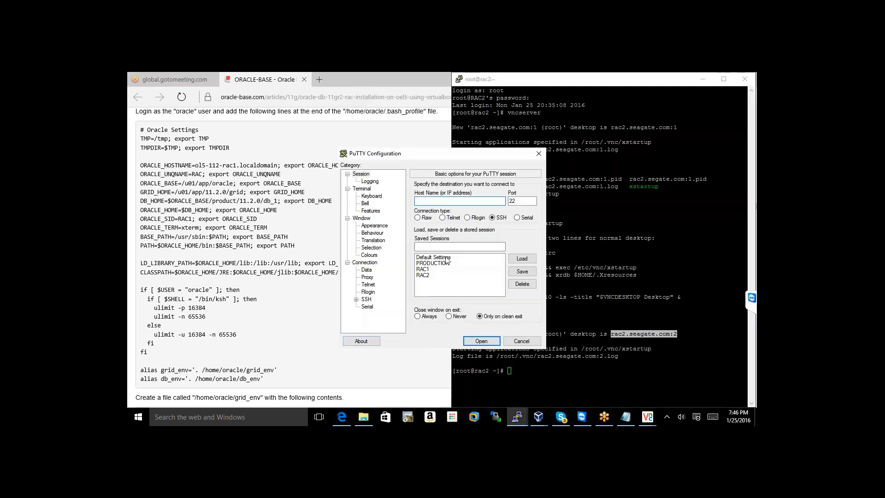
double_click(422, 269)
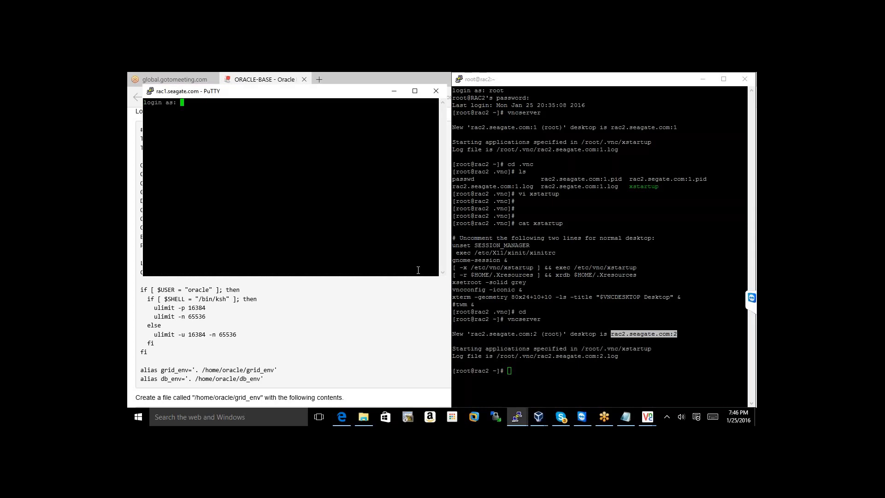
type("root")
key("Return")
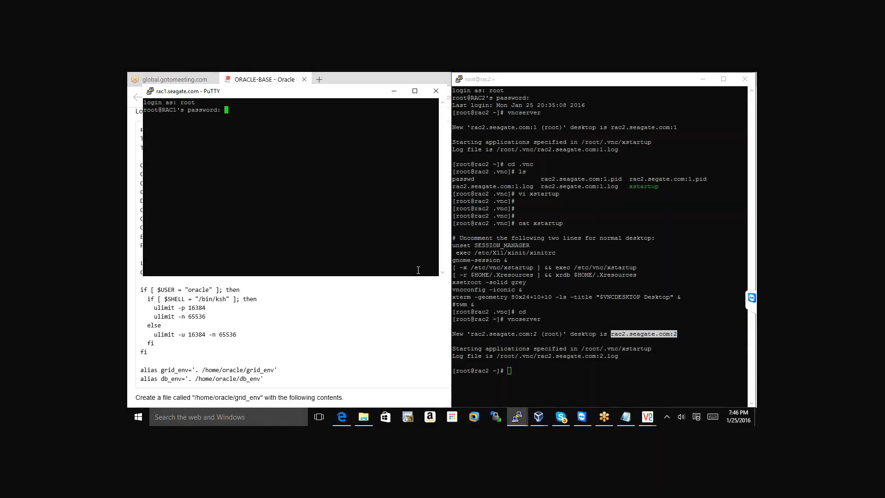
key("Return")
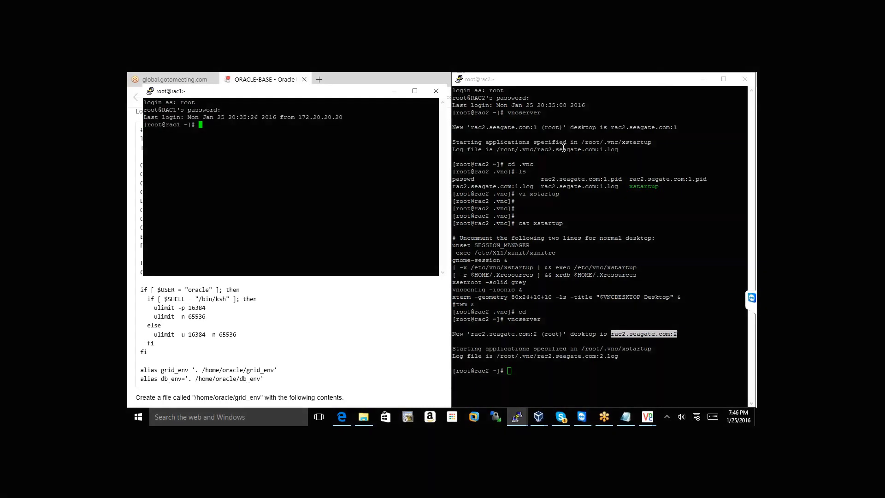
Maximize the rac1 terminal and switch to the oracle user with su - oracle
left_click(702, 78)
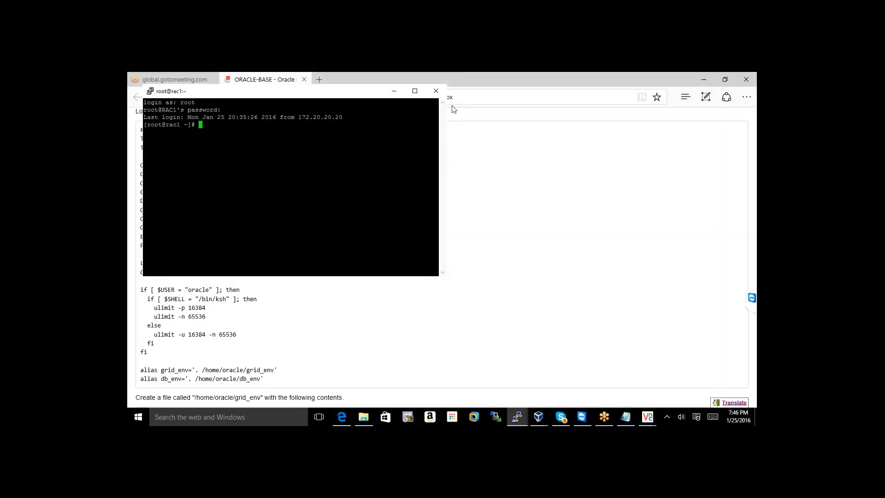
left_click(414, 92)
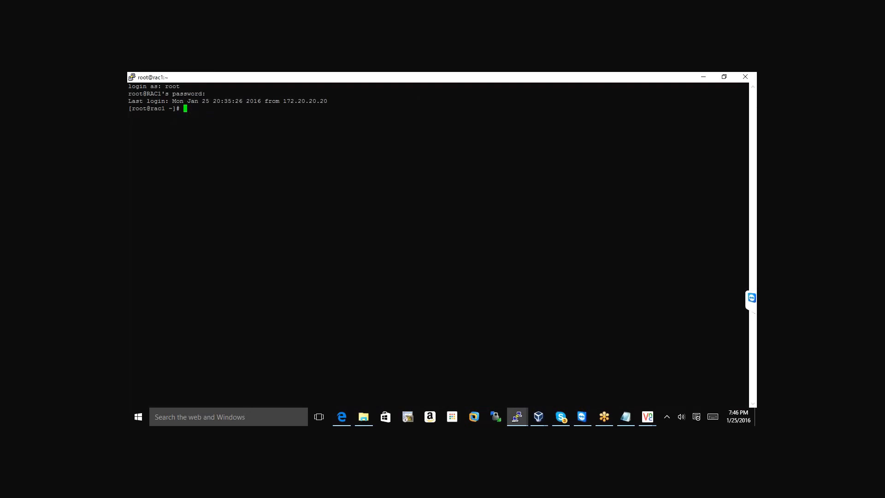
key("super")
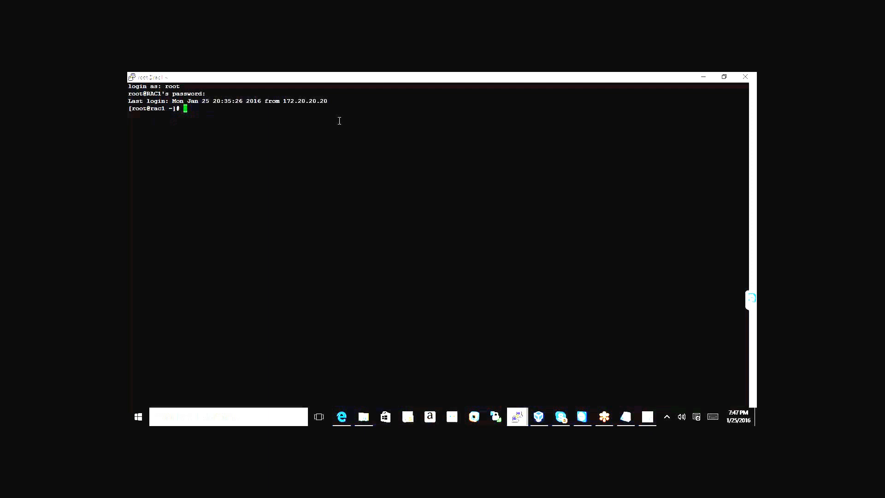
type("su ")
type("- oa")
type("acle")
key("Return")
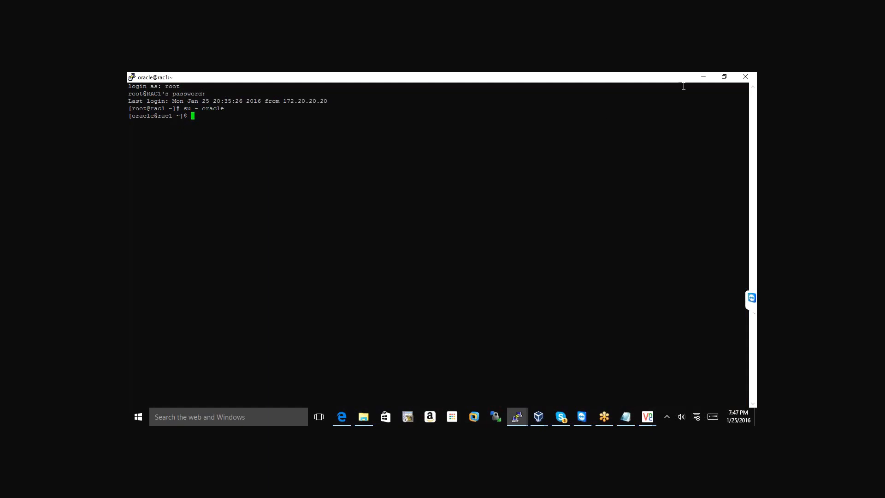
Place PuTTY beside the guide and display rac1's oracle .bash_profile with cat .bash_profile
left_click(724, 77)
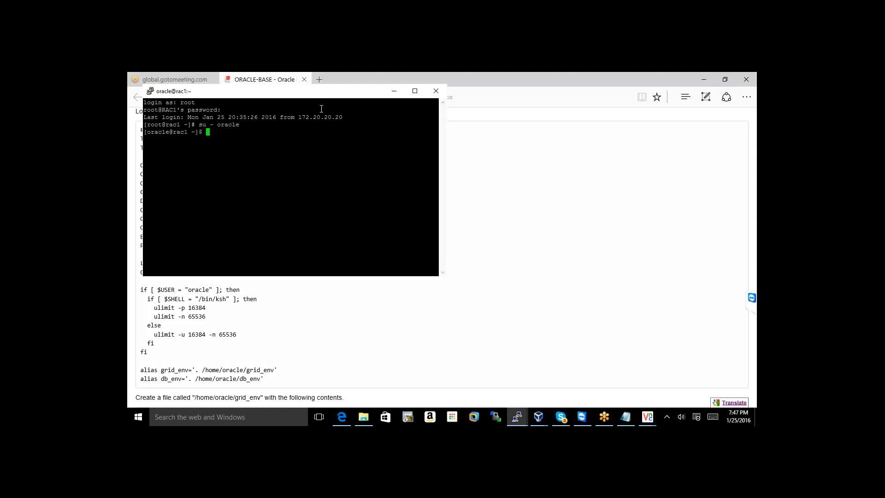
left_click_drag(308, 95, 541, 103)
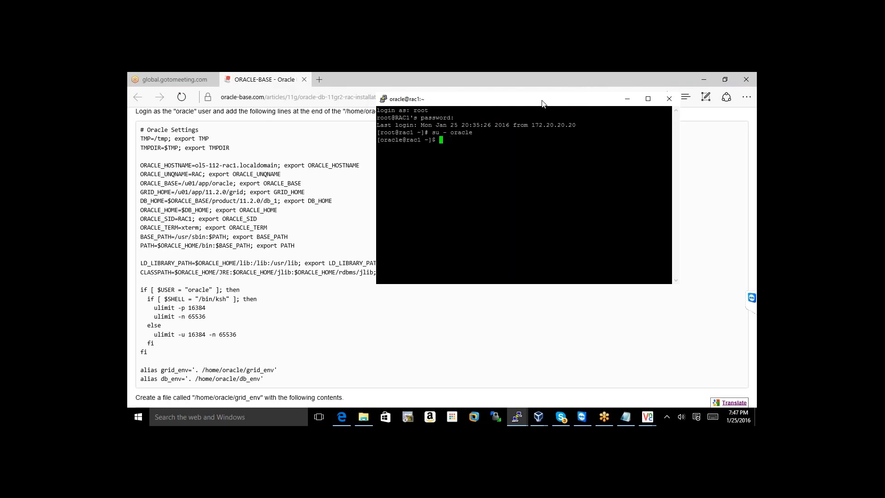
type("cat .bash_profile")
key("Return")
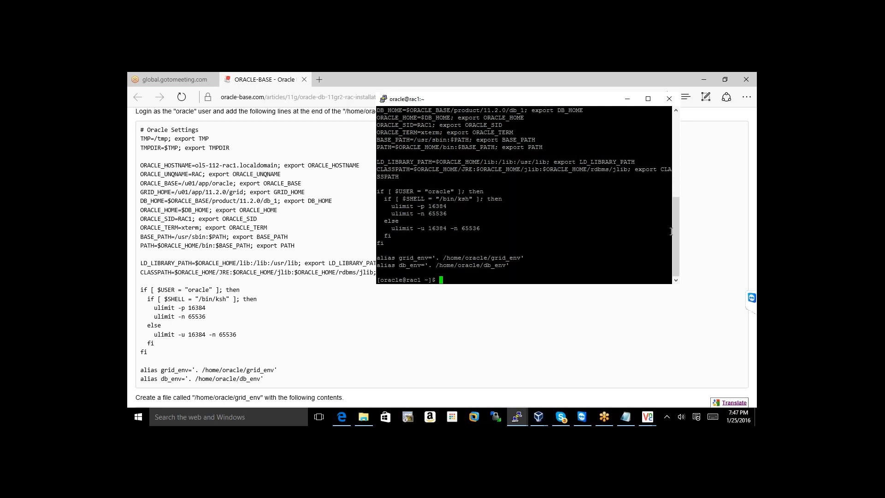
left_click_drag(674, 229, 675, 213)
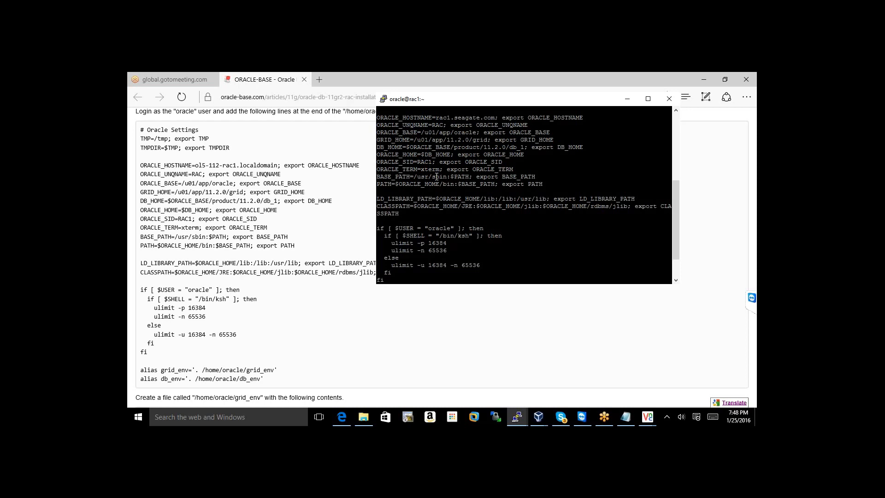
Clear the terminal, list all oracle home files including hidden ones, then print grid_env
type("clear")
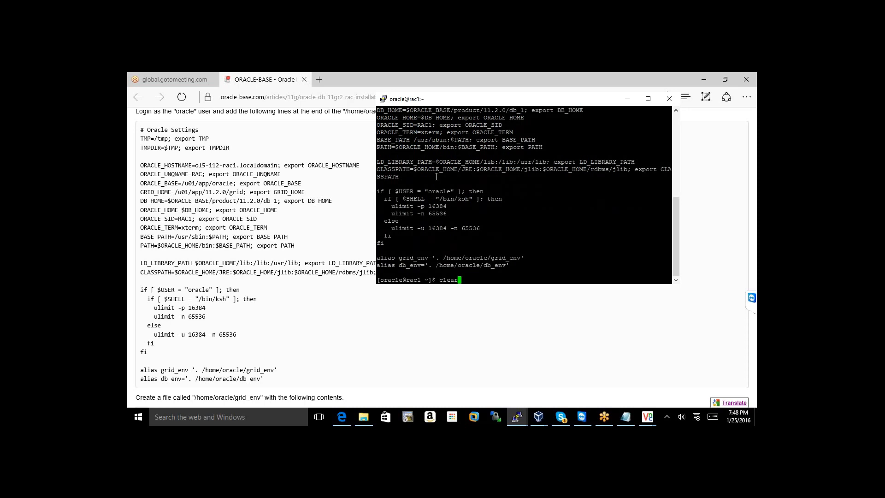
key("Return")
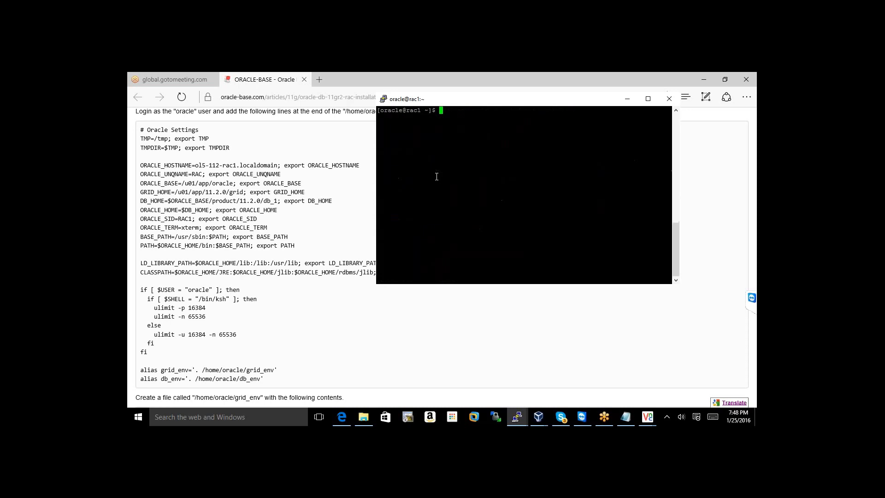
type("s")
type("s -a")
key("Return")
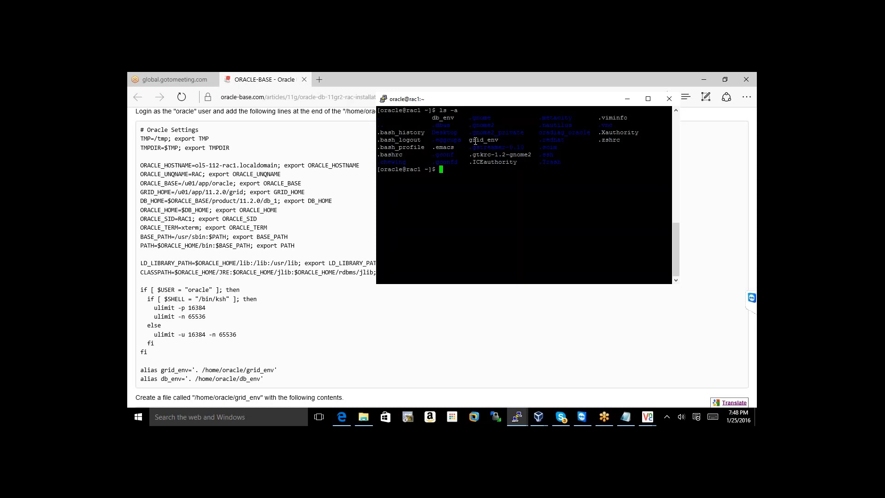
type("cat grid_env")
key("Return")
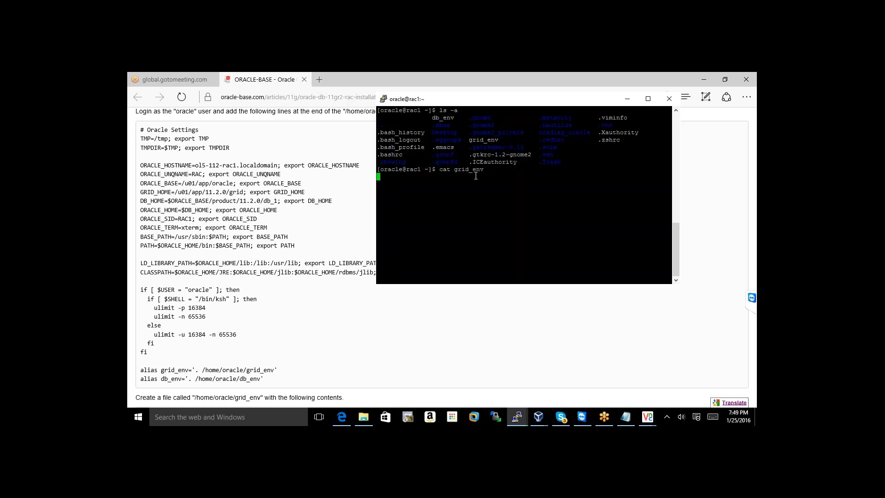
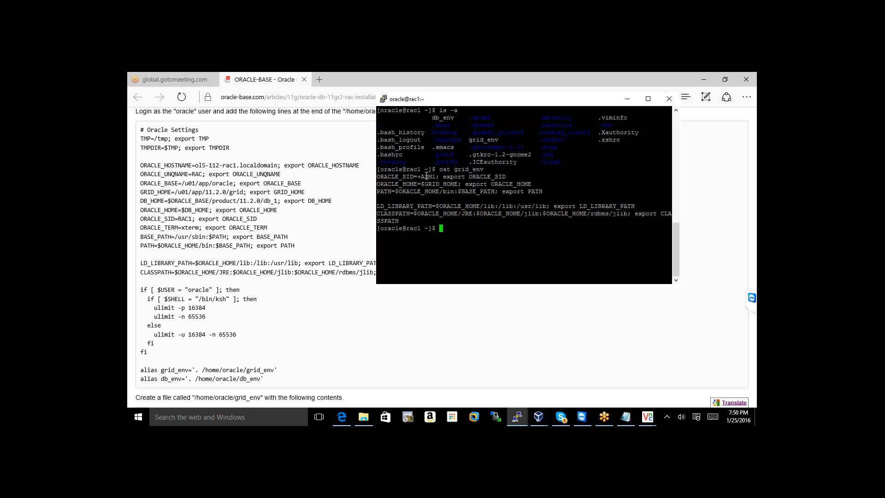
Discard the asmca/asmcmd attempts, change into /u01 and list it to show linux.x64_11gR2_grid.zip
type("asmca")
key("BackSpace")
key("BackSpace")
key("BackSpace")
key("BackSpace")
key("BackSpace")
type("asmcdd")
key("BackSpace")
key("BackSpace")
key("BackSpace")
key("BackSpace")
key("BackSpace")
key("BackSpace")
type("cd /u01")
key("Return")
type("ls")
key("Return")
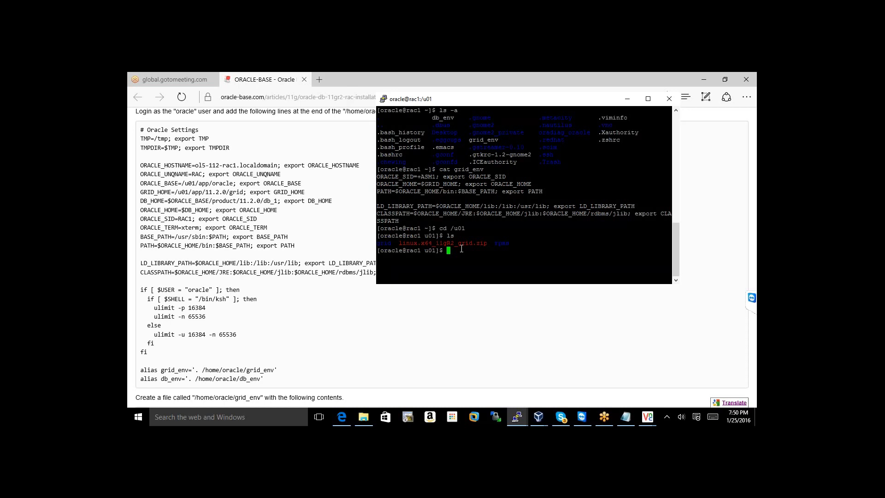
Enter /u01/grid and list runInstaller, runcluvfy.sh and welcome.html on a cleared screen
type("cd g")
key("Tab")
key("Return")
type("ls")
key("Return")
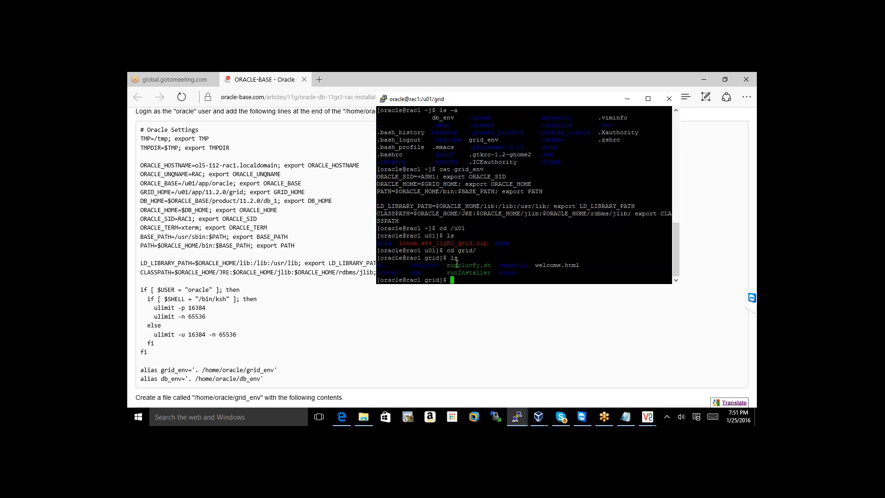
type("clear")
key("Return")
type("ls")
key("Return")
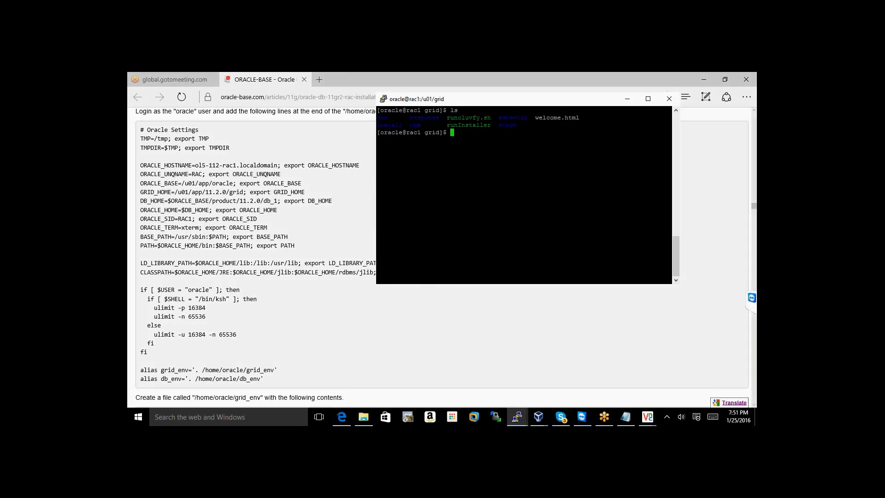
Set PuTTY aside and scroll the ORACLE-BASE guide to the runcluvfy.sh pre-install check
key("alt+Tab")
scroll(442, 258, "down", 5)
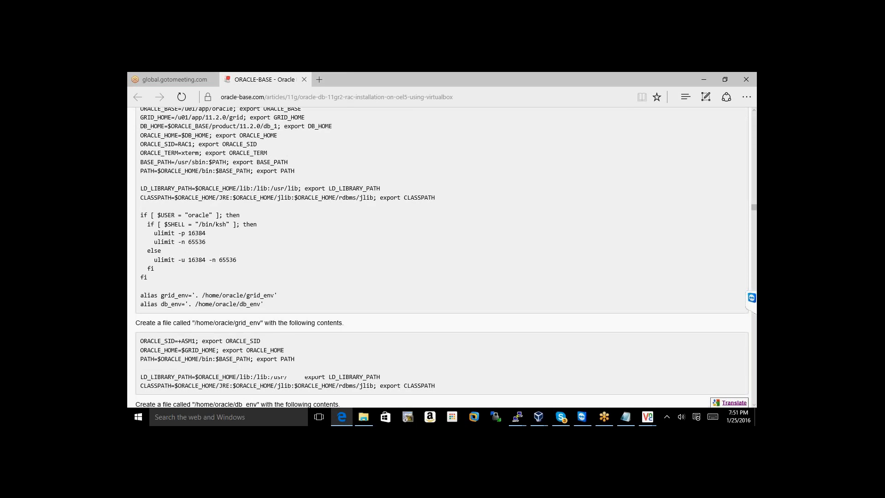
scroll(442, 258, "down", 3)
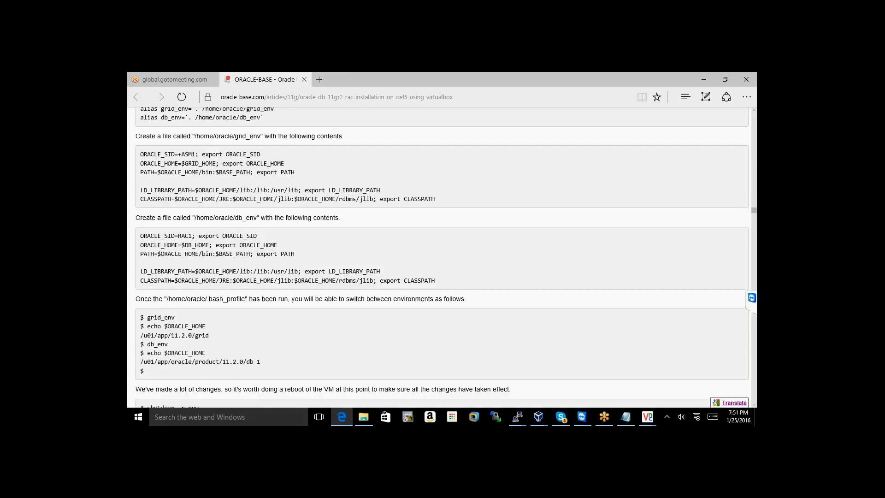
scroll(442, 258, "down", 3)
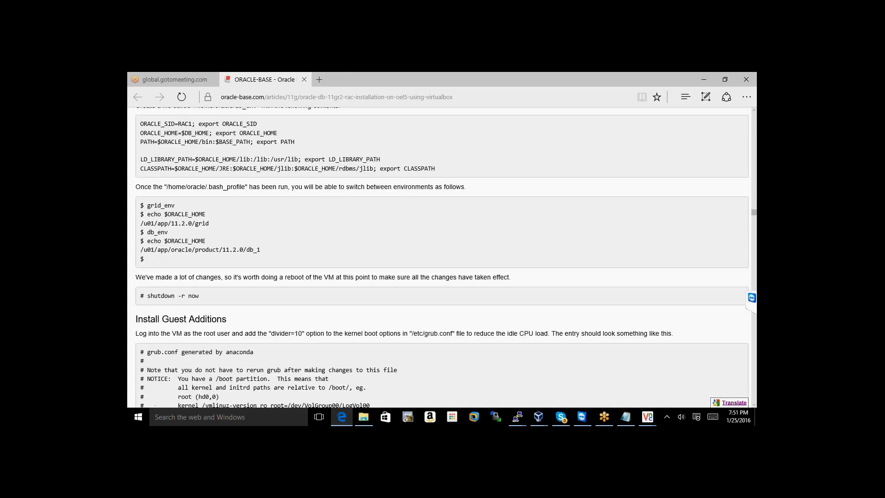
scroll(443, 256, "down", 7)
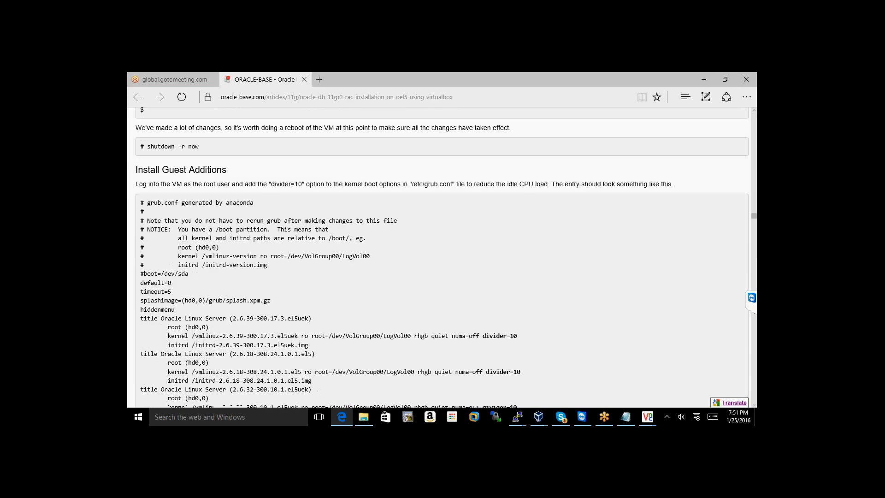
scroll(443, 256, "down", 1)
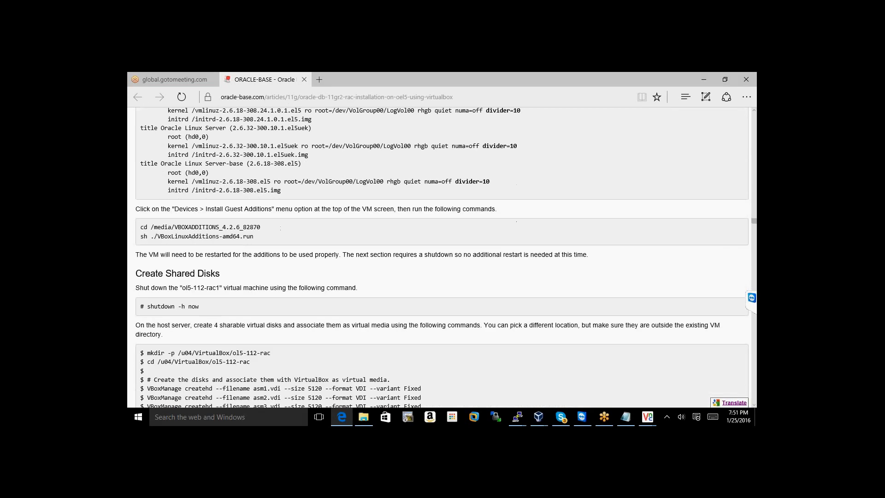
scroll(443, 256, "down", 6)
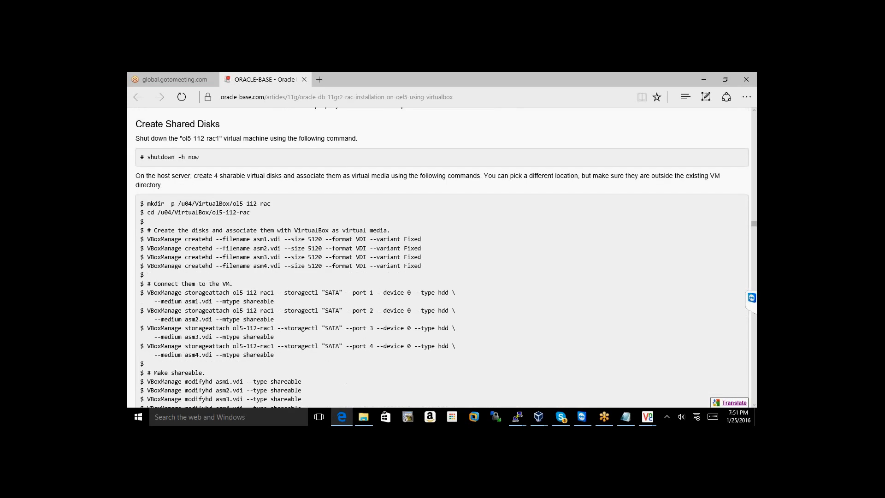
scroll(442, 257, "down", 20)
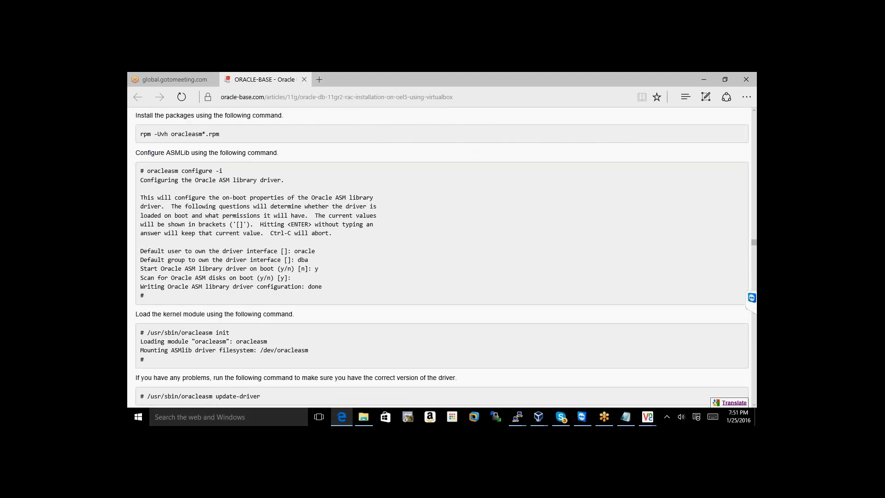
scroll(442, 256, "down", 1)
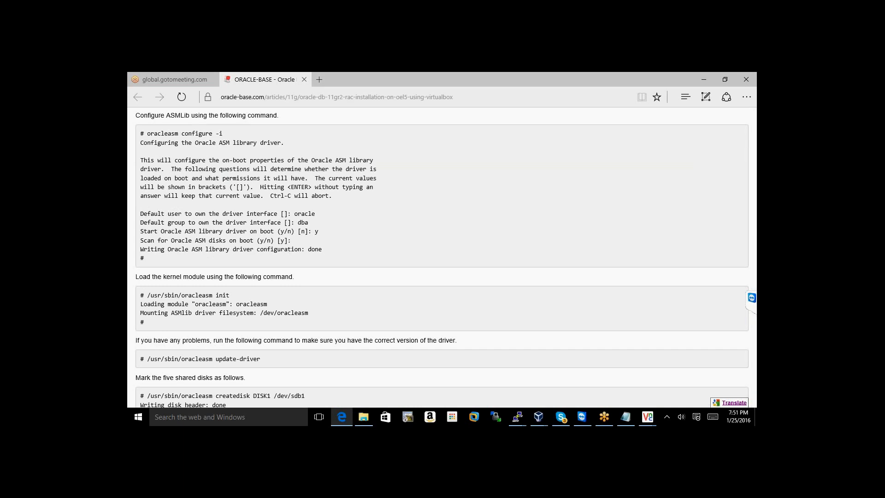
scroll(443, 256, "down", 1)
scroll(150, 303, "down", 1)
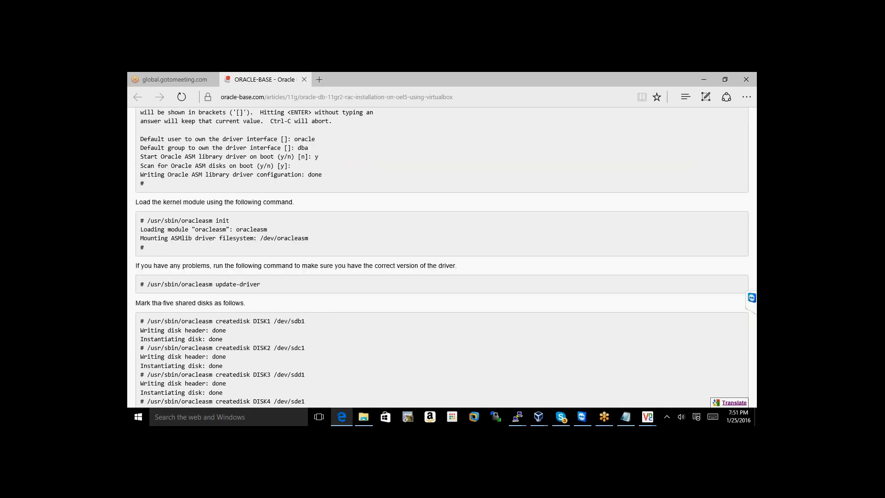
scroll(442, 257, "down", 6)
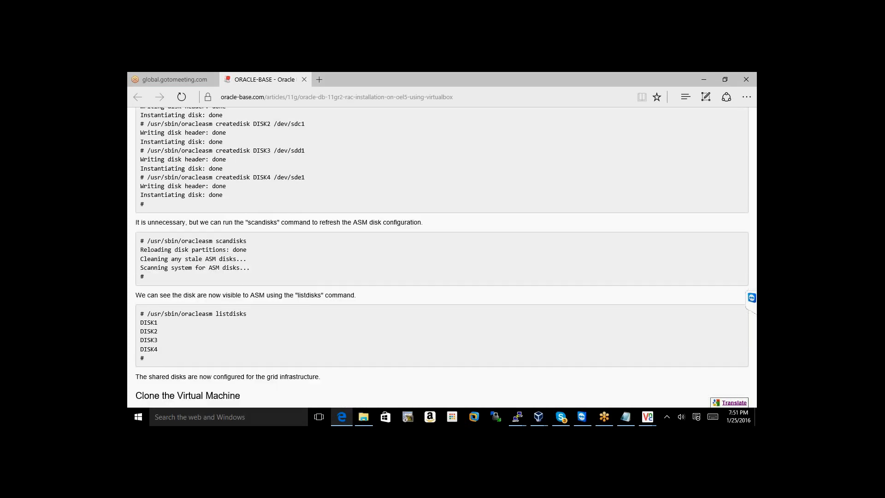
scroll(443, 257, "down", 4)
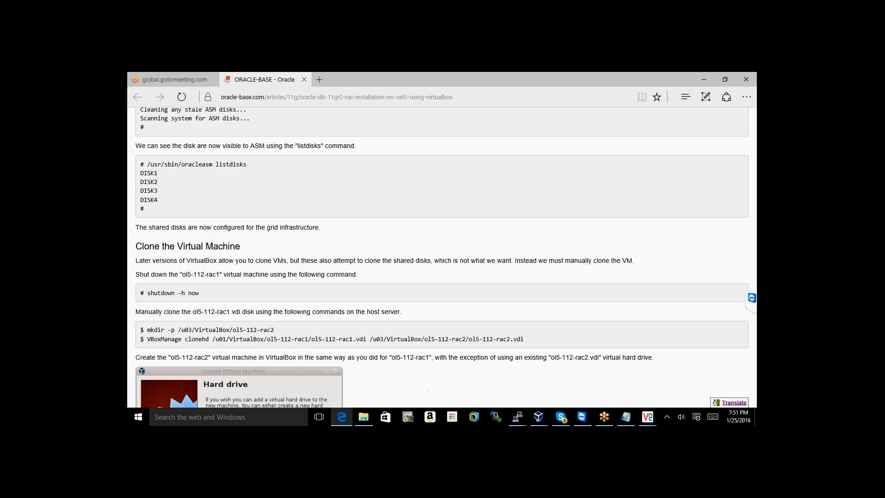
scroll(442, 256, "down", 1)
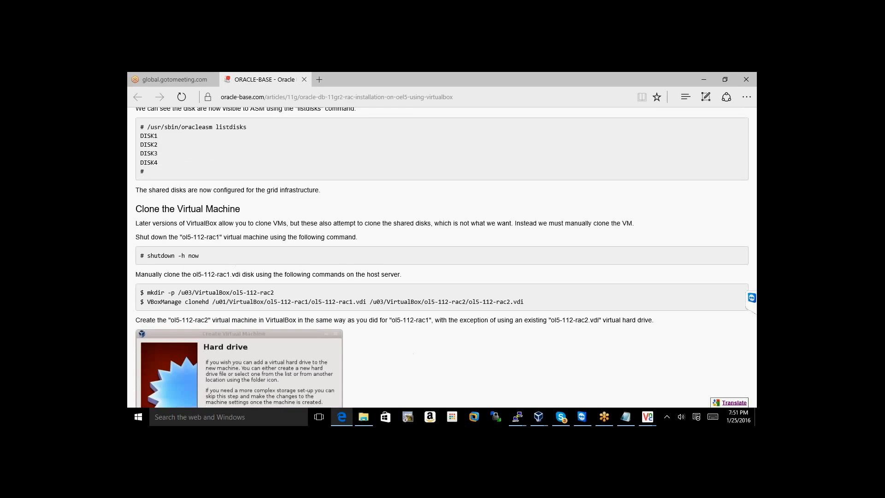
scroll(442, 256, "down", 6)
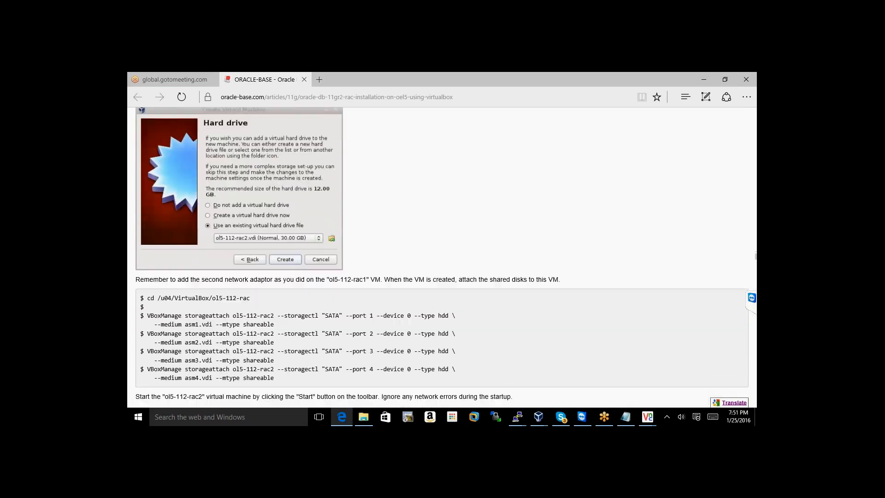
scroll(443, 256, "down", 4)
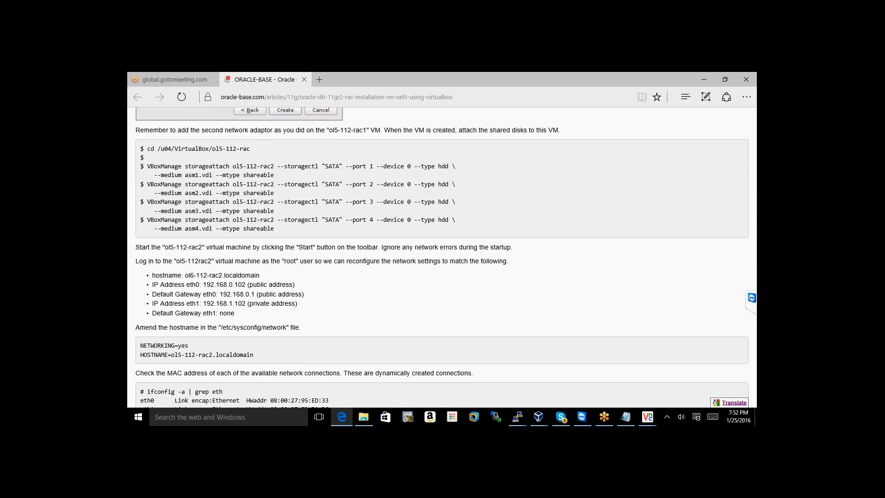
scroll(443, 256, "down", 8)
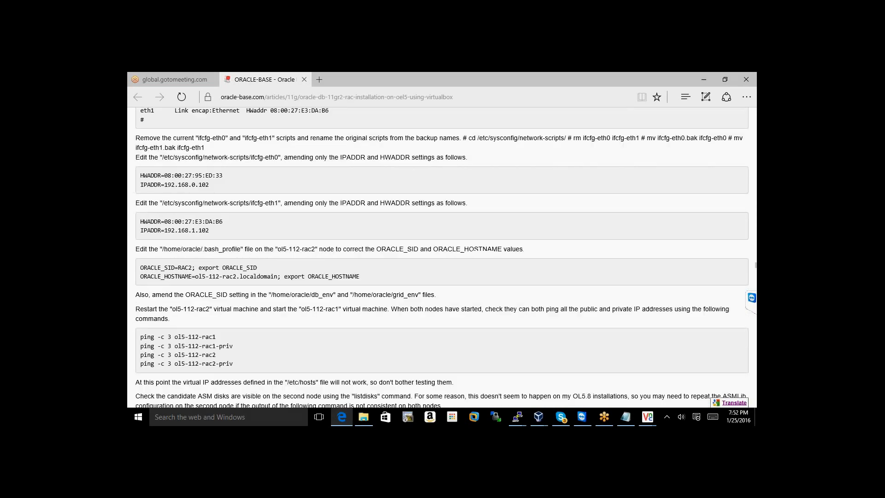
scroll(442, 257, "down", 6)
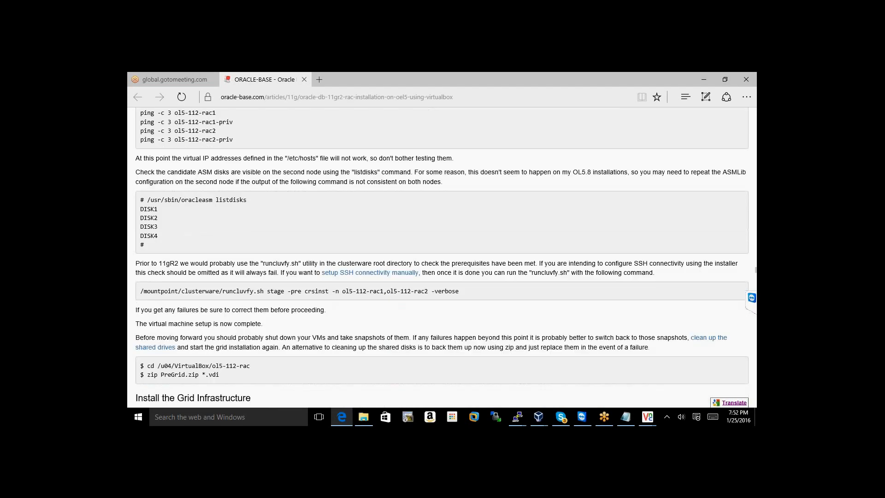
scroll(442, 256, "down", 1)
scroll(442, 257, "down", 2)
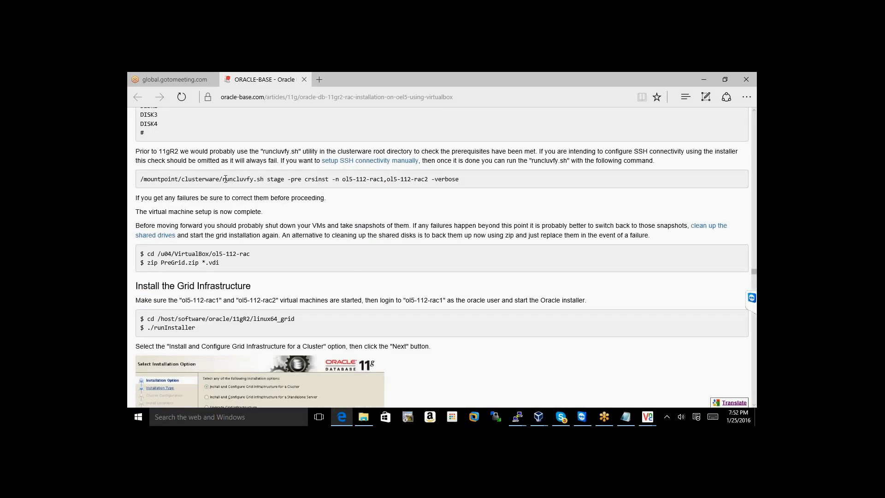
left_click_drag(223, 180, 431, 180)
left_click(431, 181)
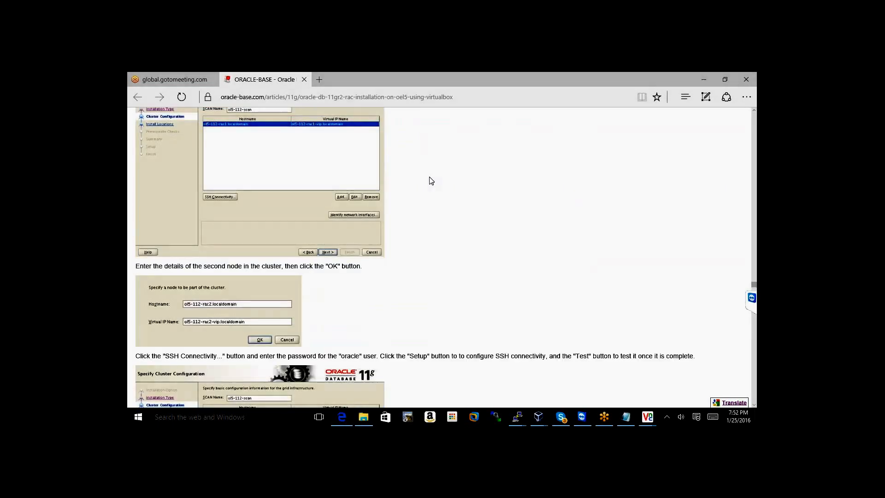
scroll(431, 180, "up", 4)
scroll(431, 180, "up", 5)
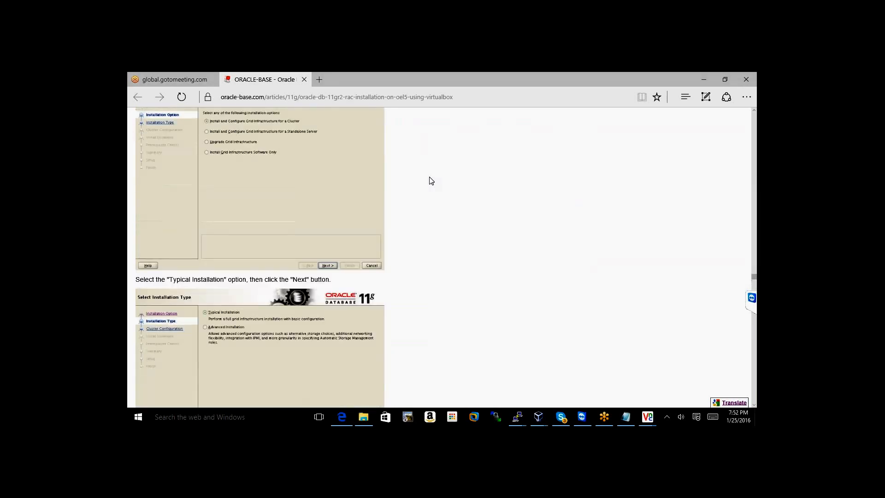
scroll(431, 180, "up", 3)
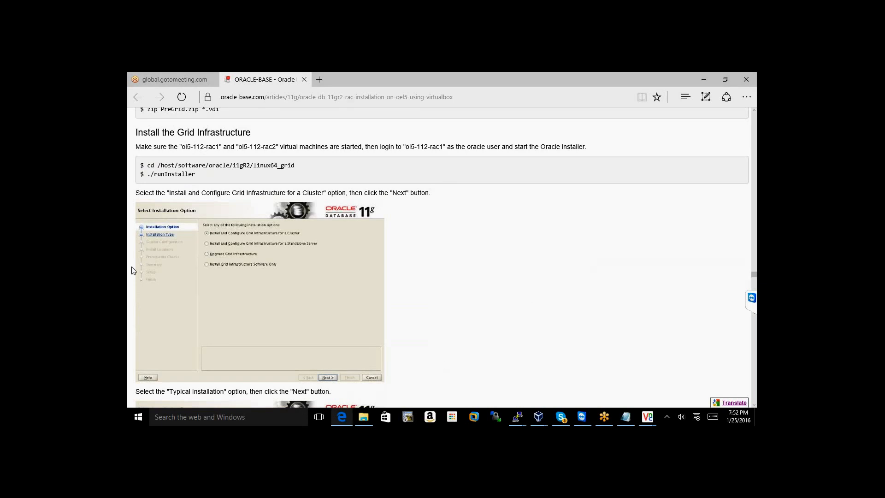
left_click(266, 414)
Abandon the stray 'mote' Start search, closing the Start menu and the Bing results tab
type("mo")
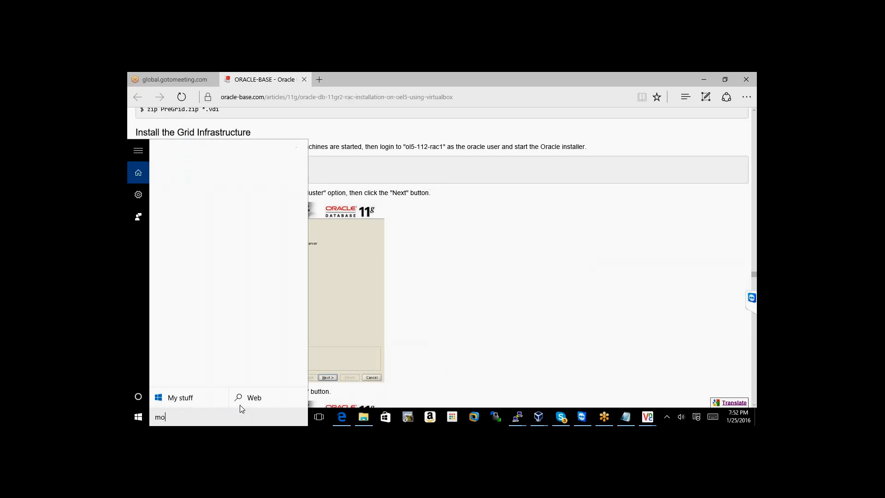
type("te")
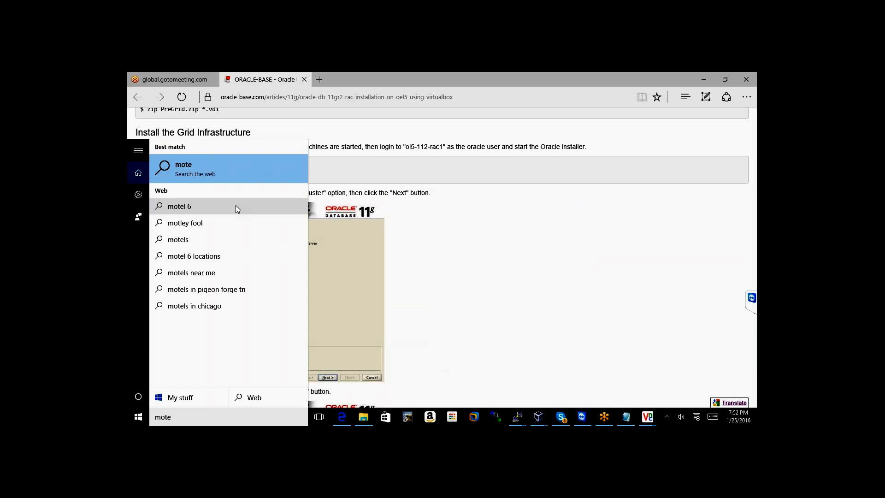
type("\\")
key("BackSpace")
key("BackSpace")
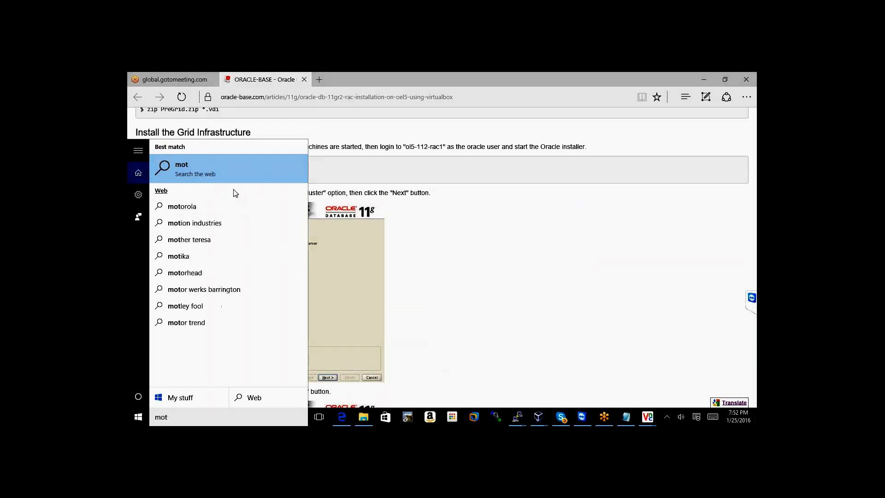
key("Escape")
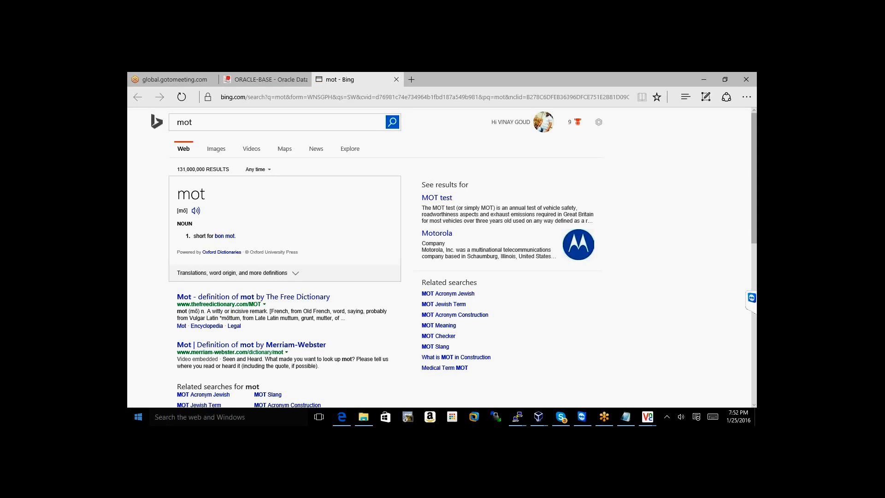
key("super")
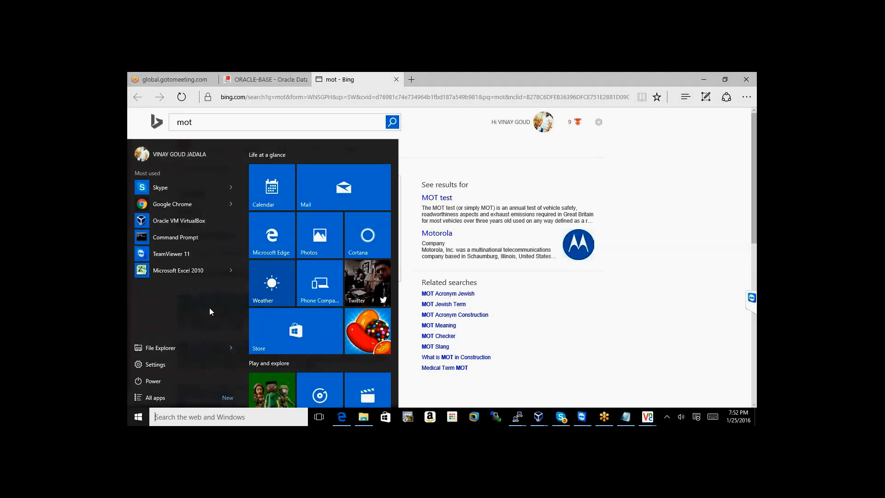
left_click(420, 155)
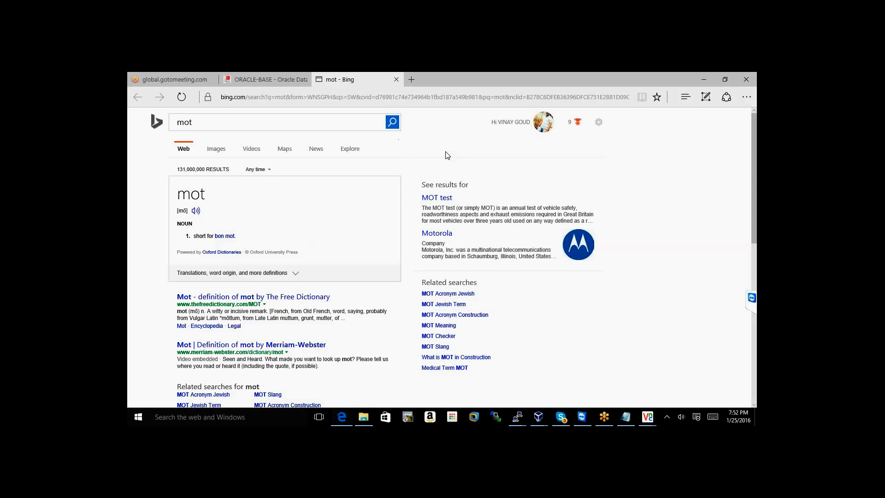
left_click(397, 79)
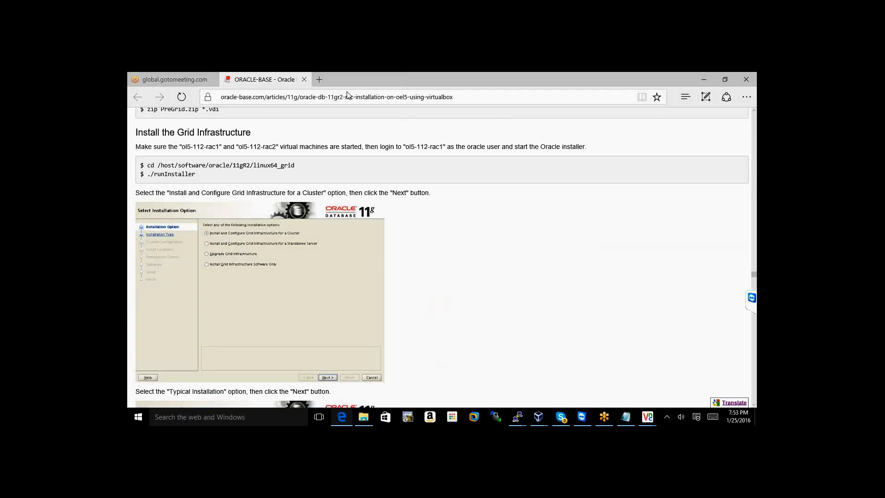
Open a new Edge tab and launch Notepad++ from Windows search
left_click(322, 82)
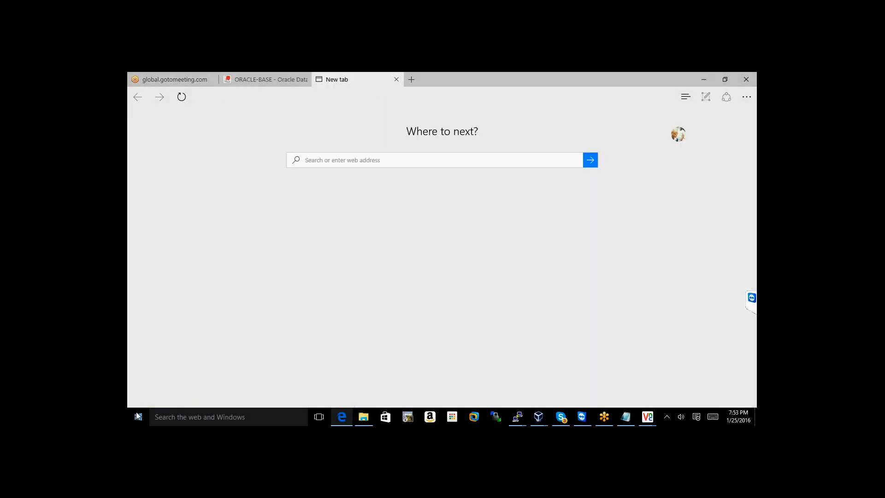
left_click(169, 414)
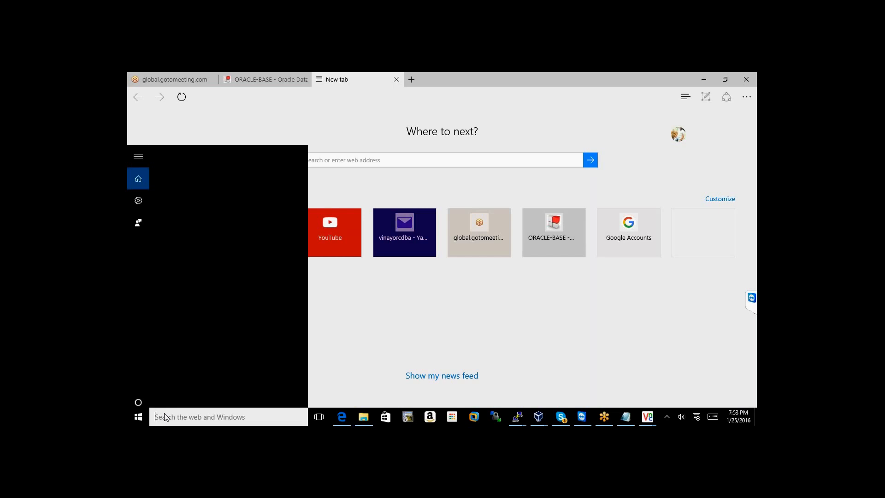
type("note")
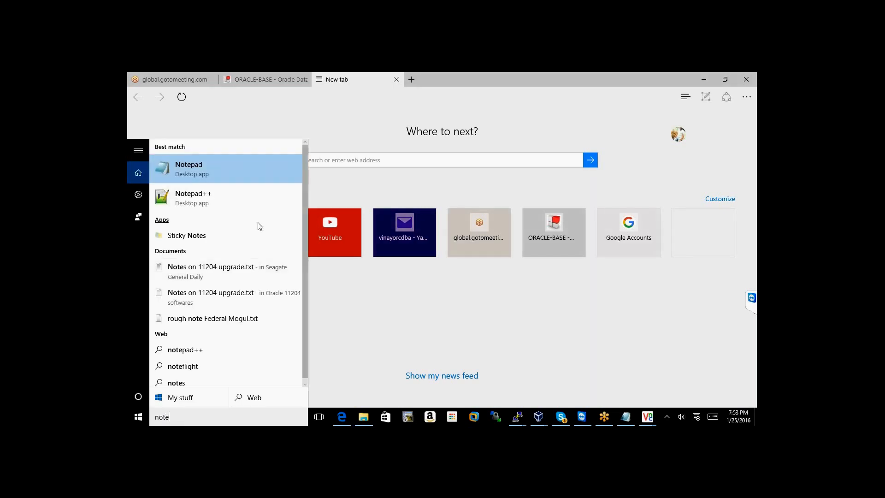
left_click(261, 203)
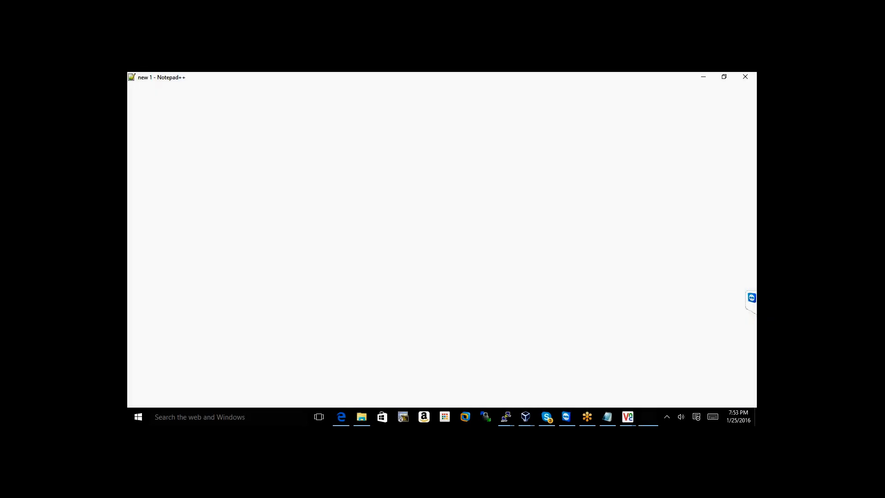
Copy line 19's runcluvfy.sh stage -pre crsinst -n rac1,rac2 -verbose command, then return to oracle@rac1
scroll(338, 296, "down", 5)
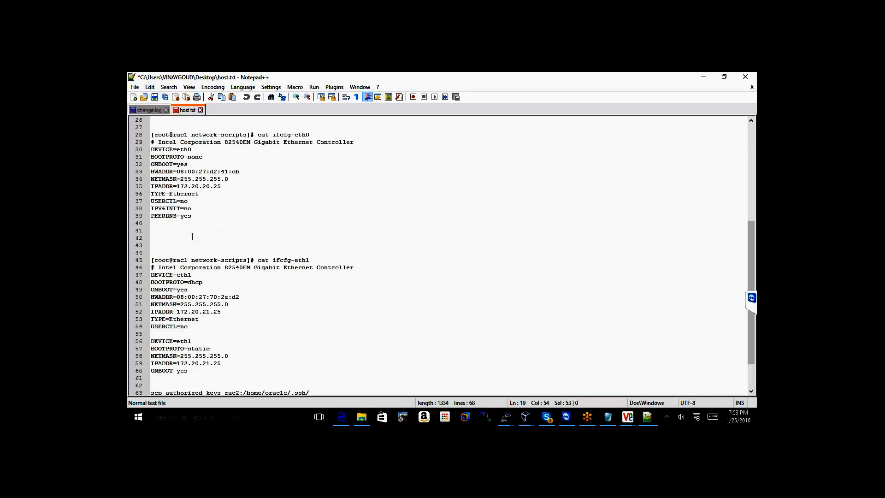
scroll(192, 236, "up", 8)
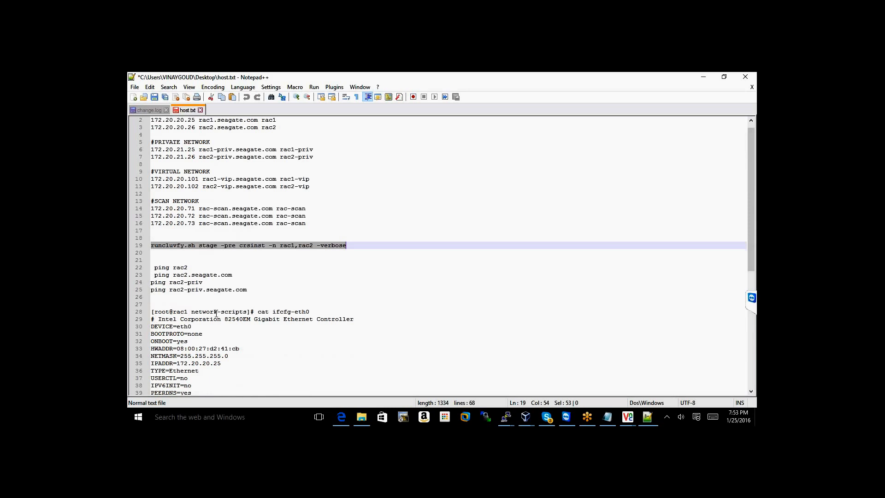
left_click(215, 253)
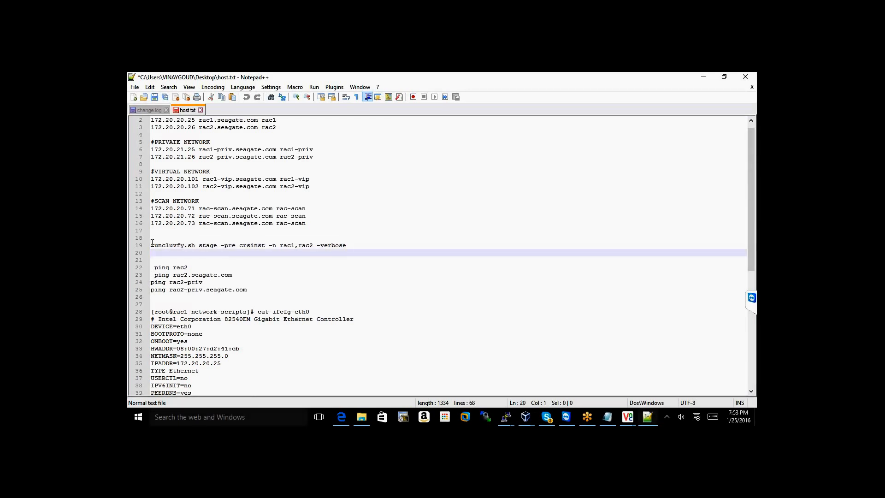
left_click_drag(152, 245, 315, 252)
left_click_drag(369, 249, 364, 245)
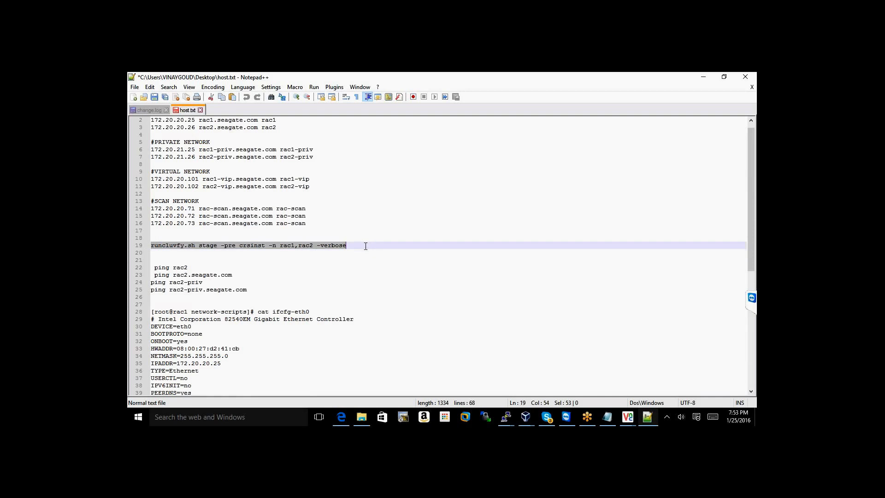
right_click(318, 248)
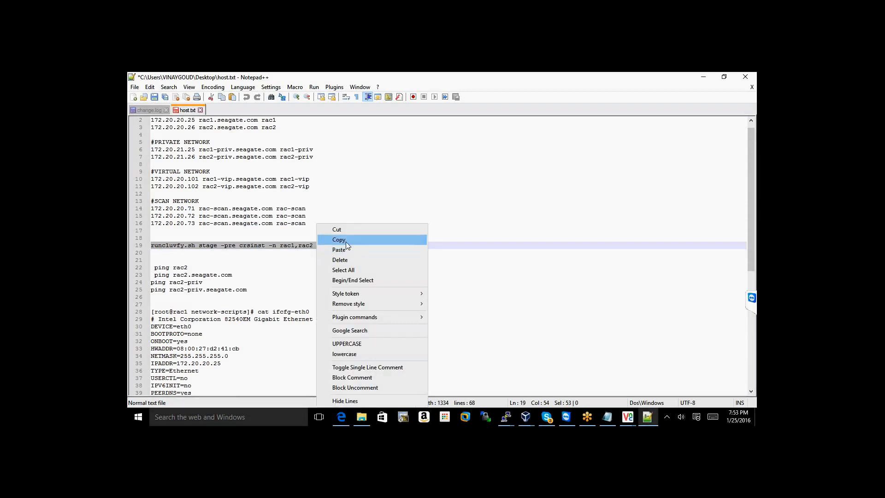
left_click(346, 241)
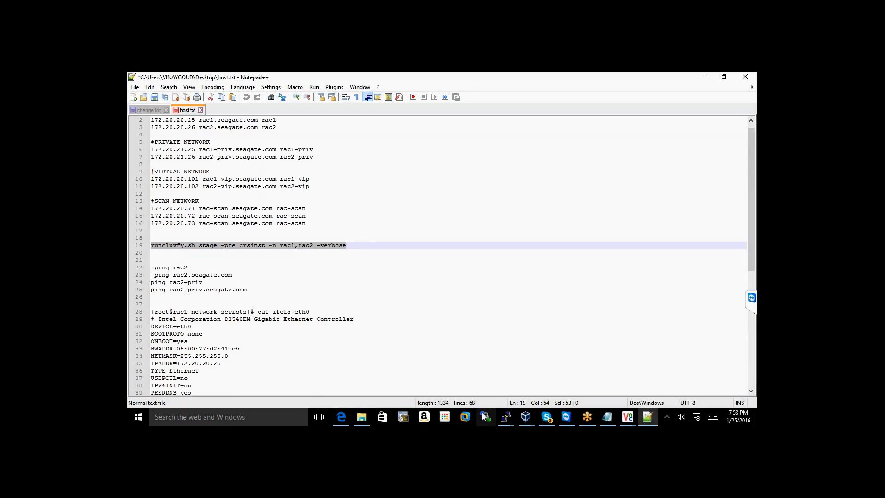
left_click(505, 416)
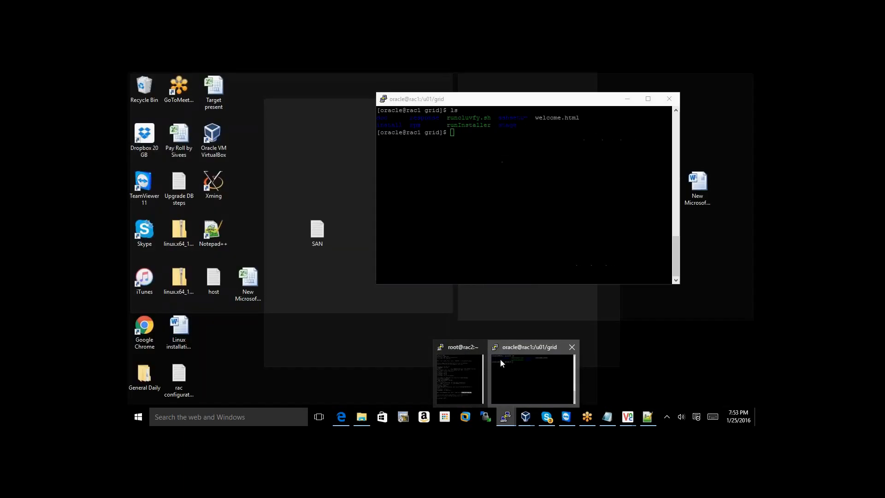
left_click(504, 365)
Move and enlarge the oracle@rac1 terminal and check the user's identity with id
left_click_drag(441, 99, 194, 80)
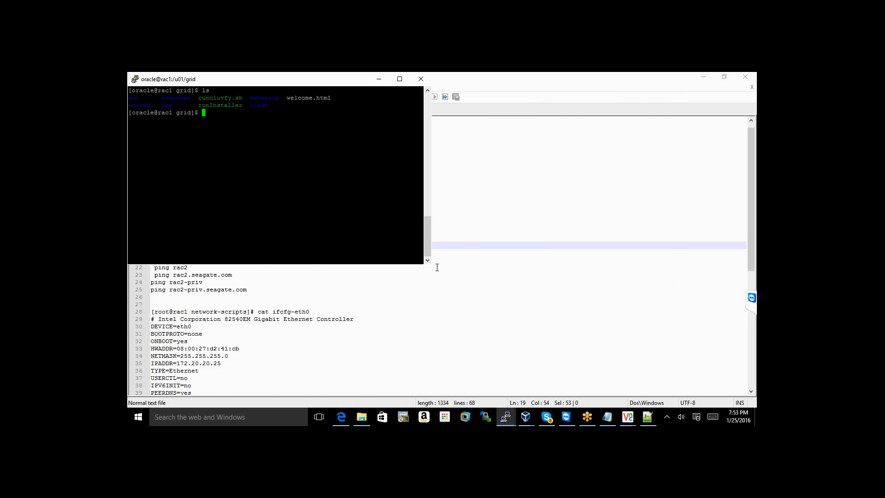
left_click_drag(428, 263, 436, 397)
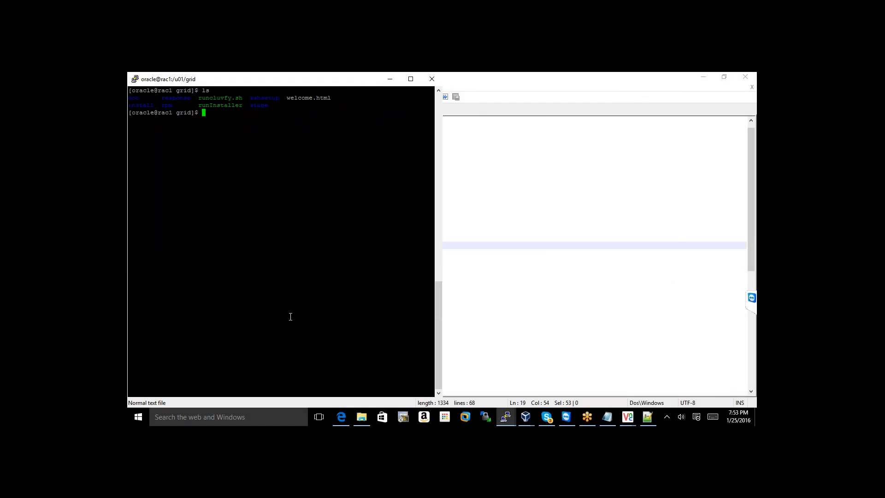
type("id")
key("Return")
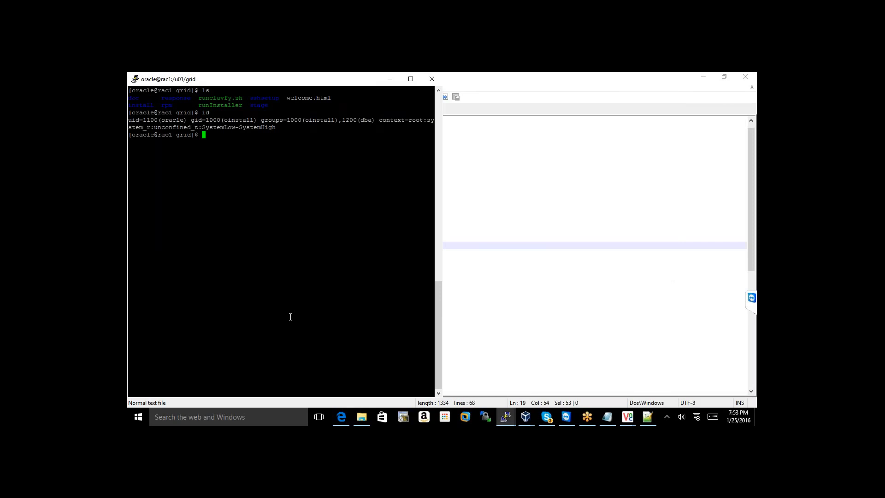
key("Return")
key("Return")
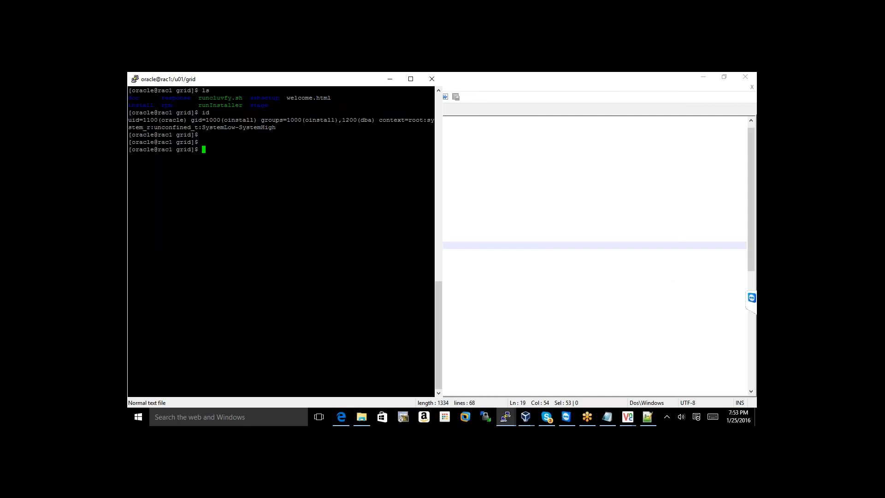
Run ./runcluvfy.sh stage -pre crsinst -n rac1,rac2 -verbose after the bare command isn't found
right_click(312, 235)
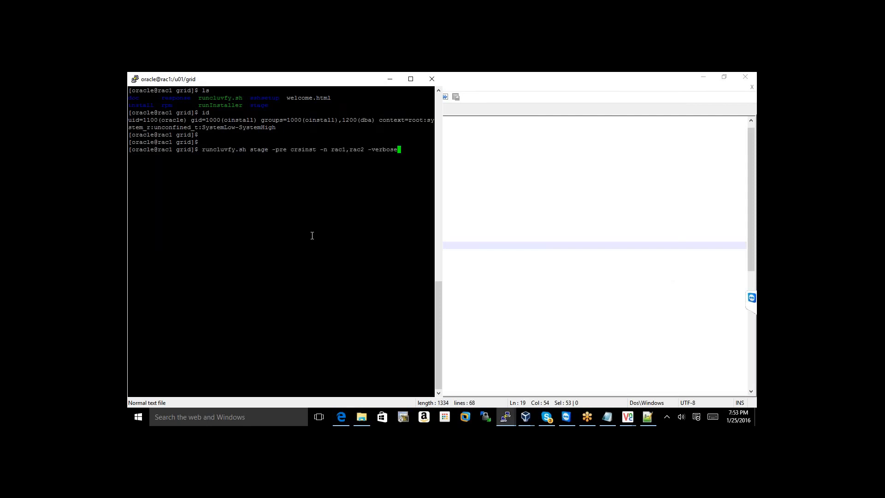
key("Return")
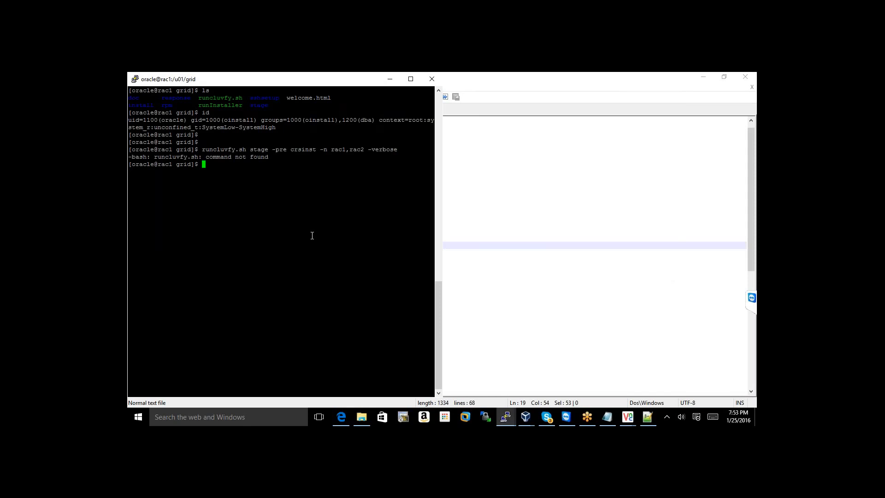
type("./")
right_click(312, 236)
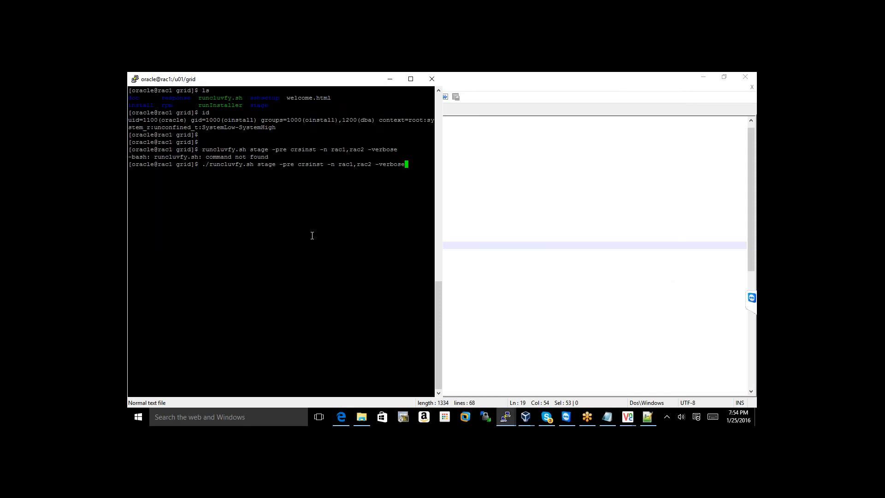
key("Return")
mouse_move(515, 420)
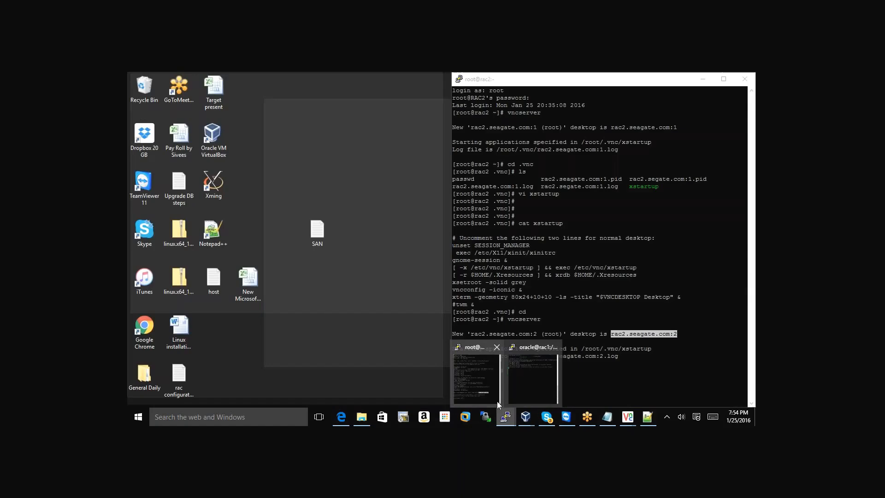
left_click(474, 395)
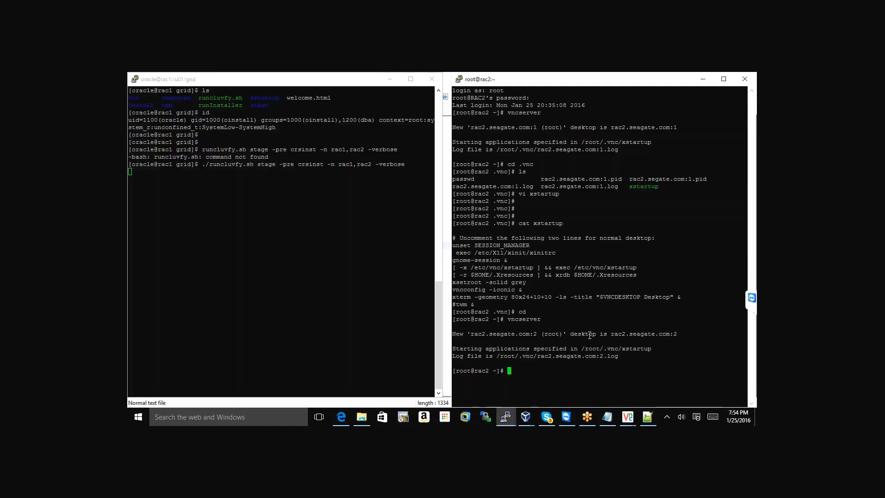
Check the root user's identity on rac2 with id and clear the screen
type("id")
key("Return")
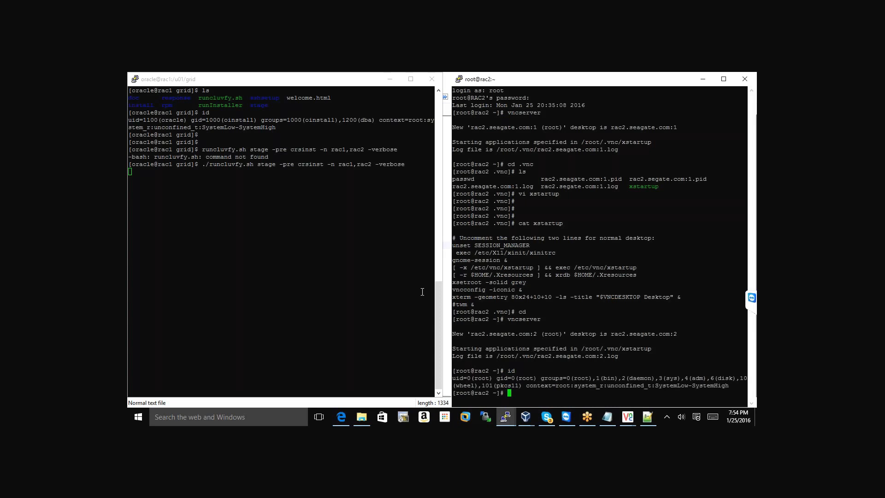
type("cklea")
key("BackSpace")
key("BackSpace")
key("BackSpace")
key("BackSpace")
type("lear")
key("Return")
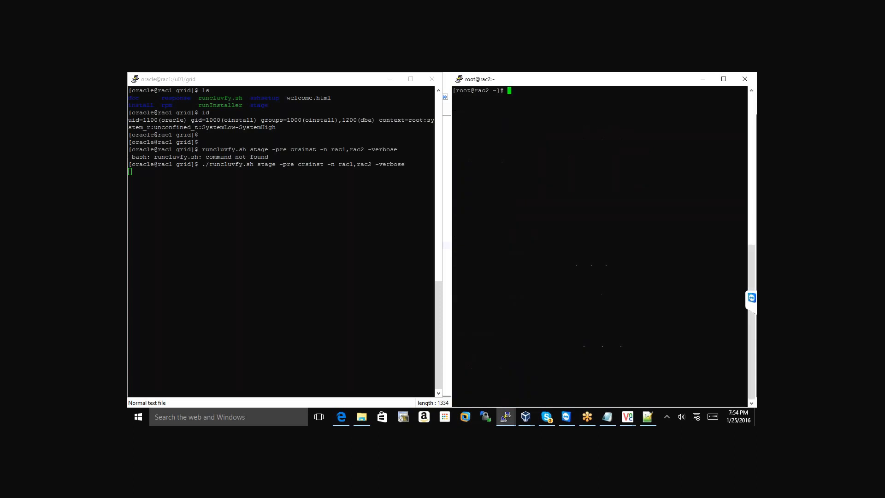
key("Return")
key("Return")
key("Return")
key("Return")
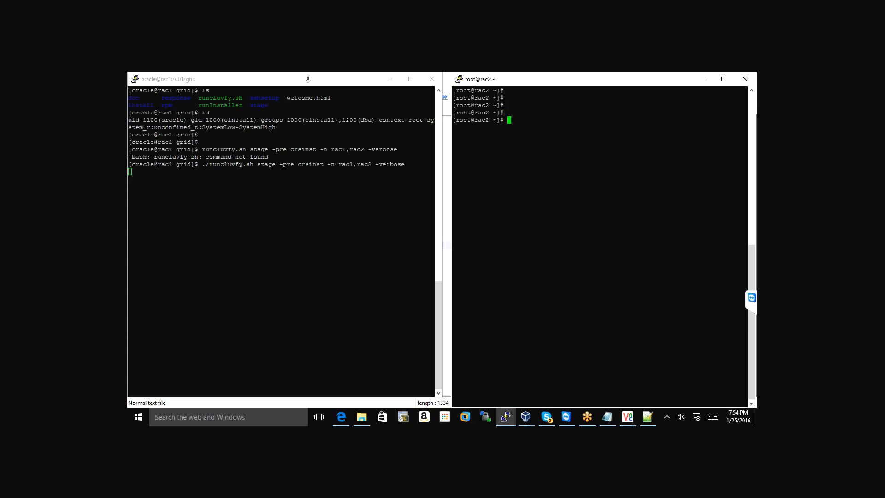
Switch rac2's session to oracle with sudo su - oracle and confirm it with id
type("sudo su - oracle")
key("Return")
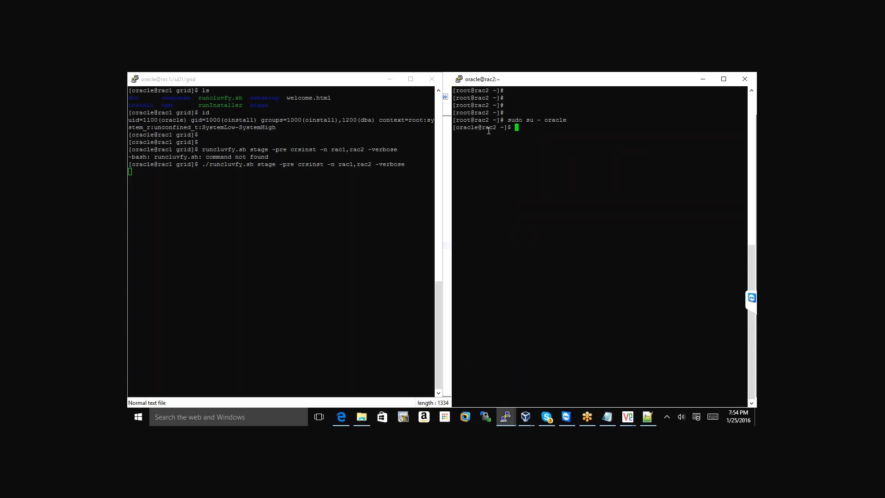
key("Return")
key("Return")
type("i")
key("Return")
type("d")
key("BackSpace")
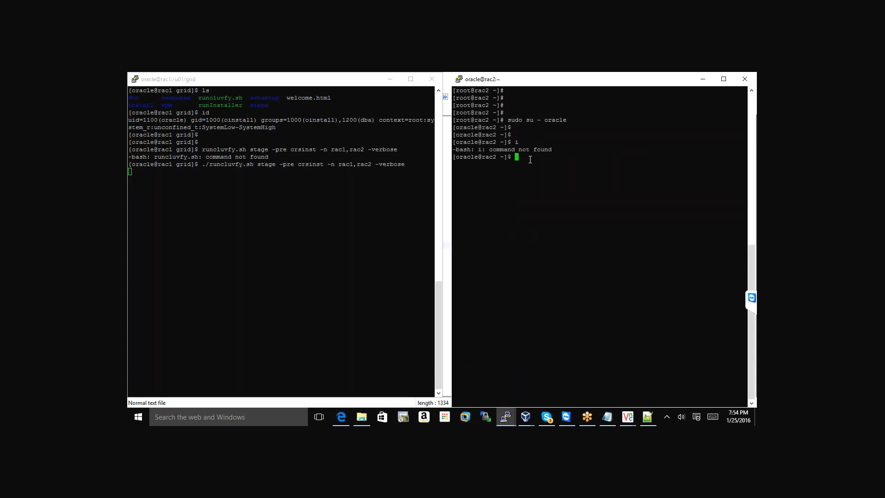
type("id")
key("Return")
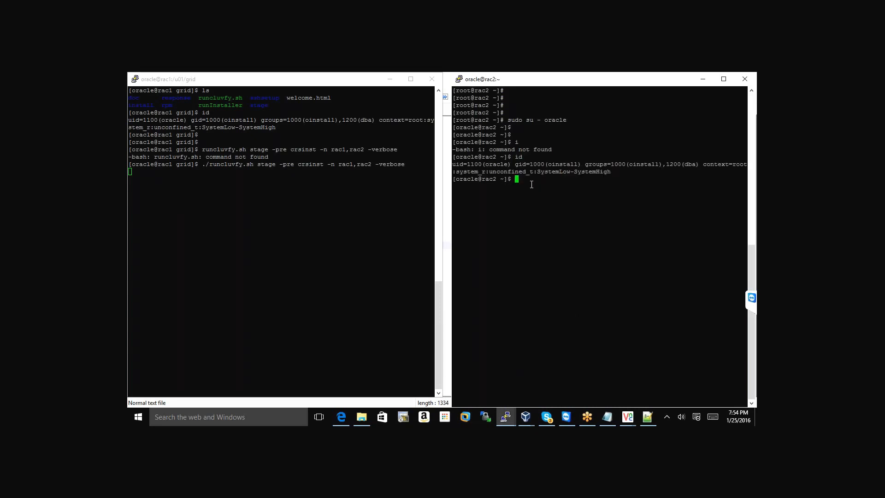
Move into /u01/grid on rac2, removing an accidentally pasted web address
type("cd /u01")
key("Return")
type("ls")
key("Return")
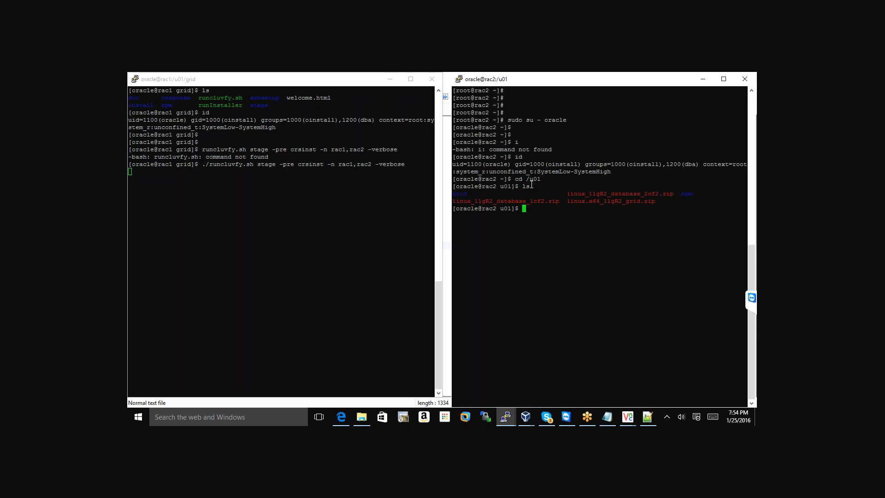
type("cd grid")
key("Return")
right_click(563, 240)
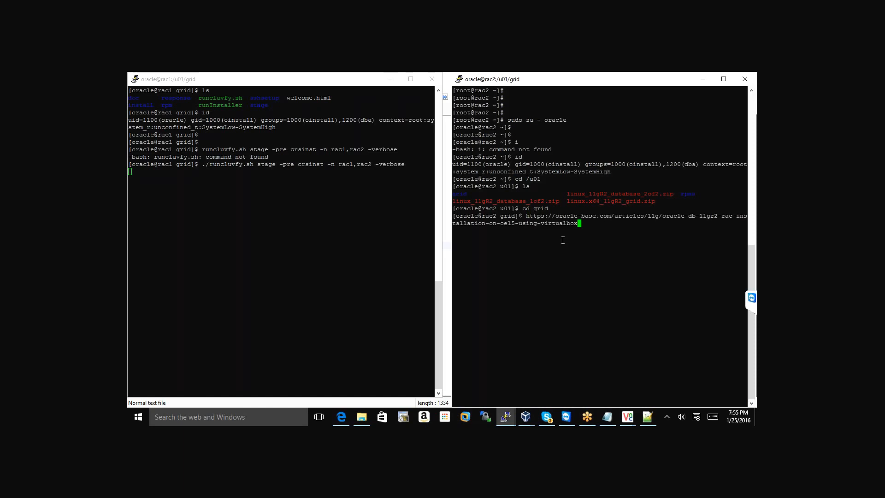
key("BackSpace")
key("BackSpace")
key("BackSpace")
key("BackSpace")
key("BackSpace")
key("BackSpace")
key("BackSpace")
key("BackSpace")
key("BackSpace")
key("BackSpace")
key("BackSpace")
key("BackSpace")
key("BackSpace")
key("BackSpace")
key("BackSpace")
key("BackSpace")
key("BackSpace")
key("BackSpace")
key("BackSpace")
key("BackSpace")
key("BackSpace")
key("BackSpace")
key("BackSpace")
key("BackSpace")
key("BackSpace")
key("BackSpace")
key("BackSpace")
key("BackSpace")
key("BackSpace")
key("BackSpace")
key("BackSpace")
key("BackSpace")
key("BackSpace")
key("BackSpace")
key("BackSpace")
key("BackSpace")
key("BackSpace")
key("BackSpace")
key("BackSpace")
key("BackSpace")
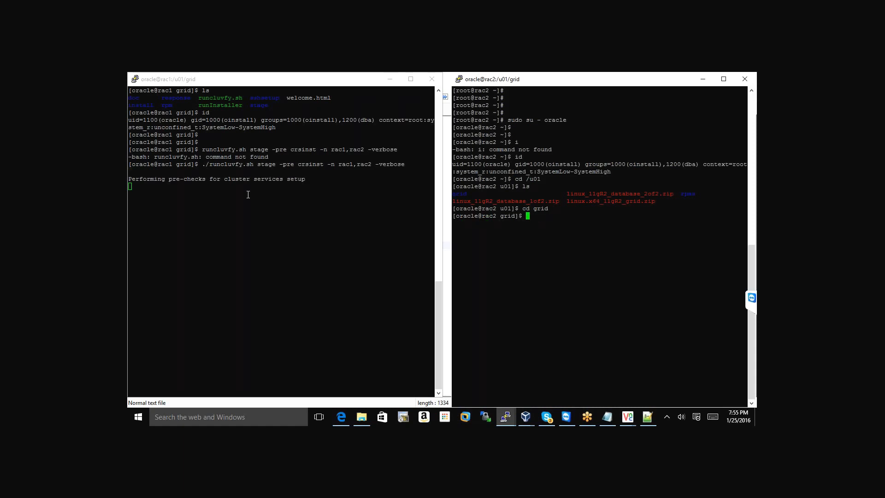
Copy the runcluvfy pre-check command from rac1's window and paste it into rac2's terminal
left_click(209, 167)
left_click_drag(205, 165, 407, 164)
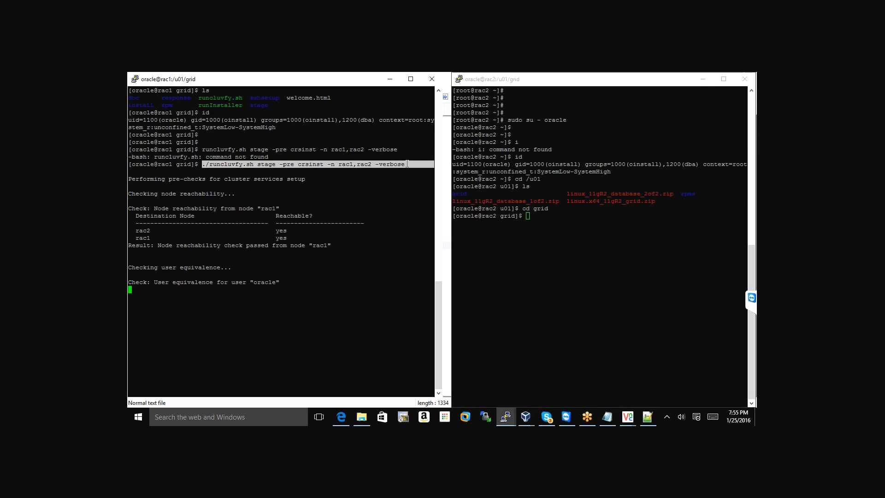
right_click(549, 219)
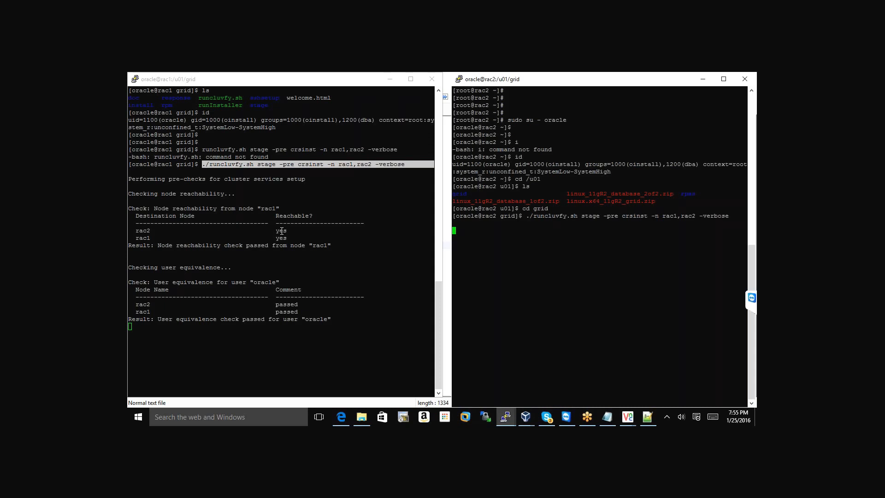
Wait until rac1's runcluvfy reports the cluster services pre-check successful
key("XF86AudioLowerVolume")
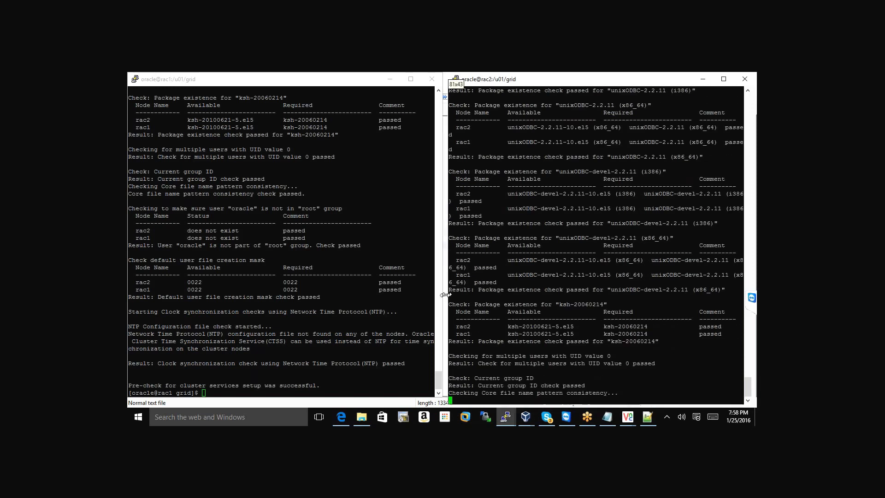
Widen the rac2 terminal and get a fresh prompt once its pre-check succeeds
left_click_drag(447, 294, 436, 295)
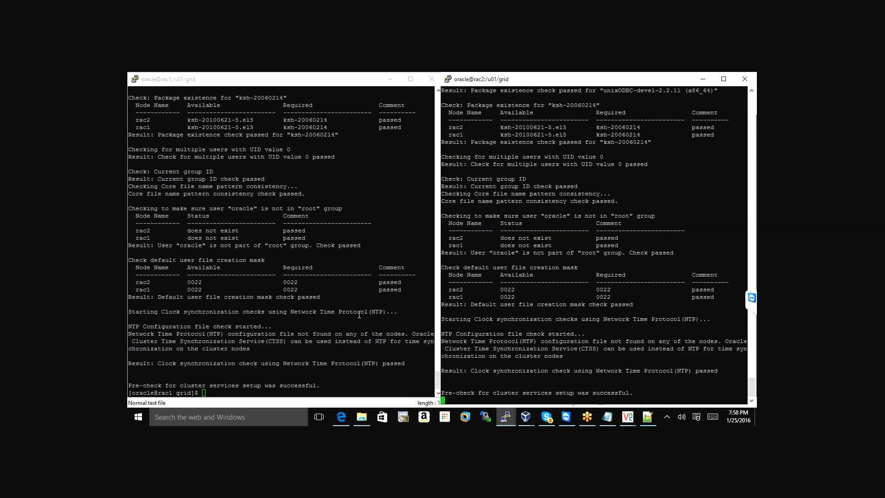
key("Return")
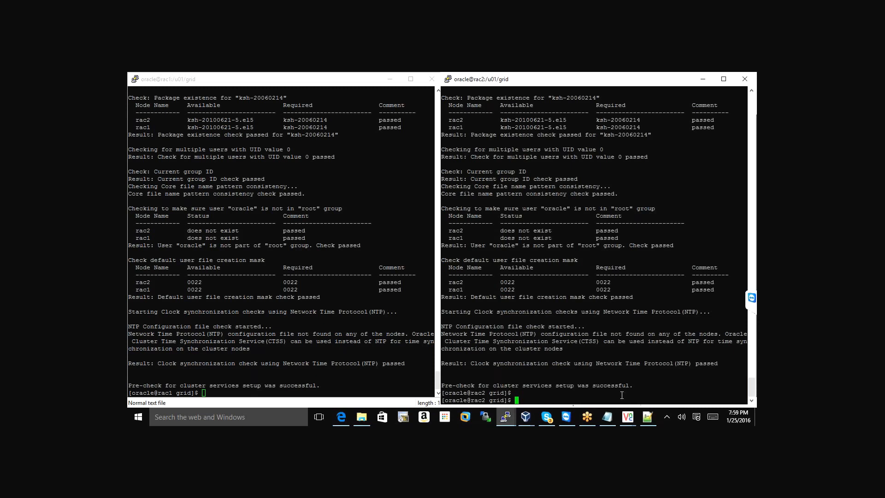
Bring up the rac1 remote desktop and open a new terminal from its context menu
mouse_move(627, 416)
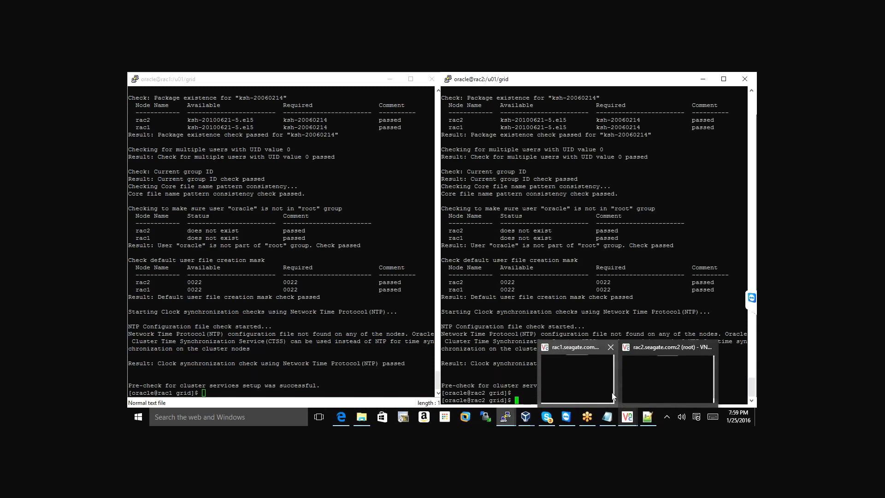
left_click(573, 382)
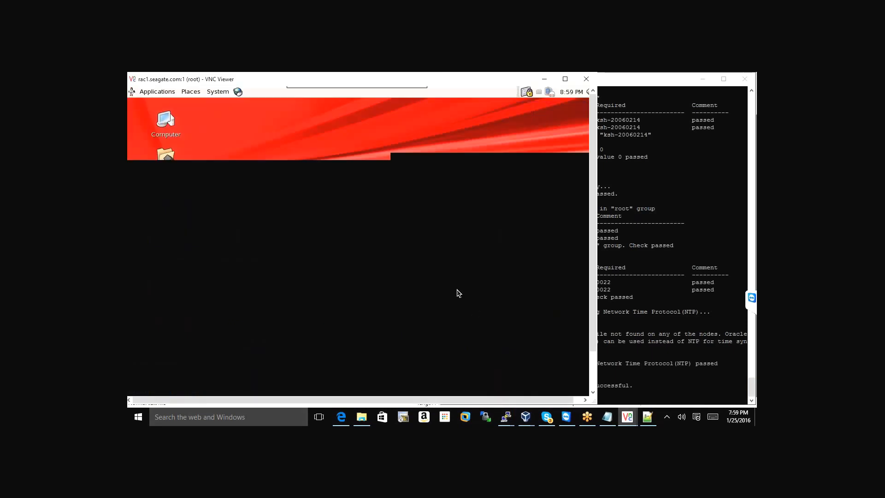
right_click(302, 141)
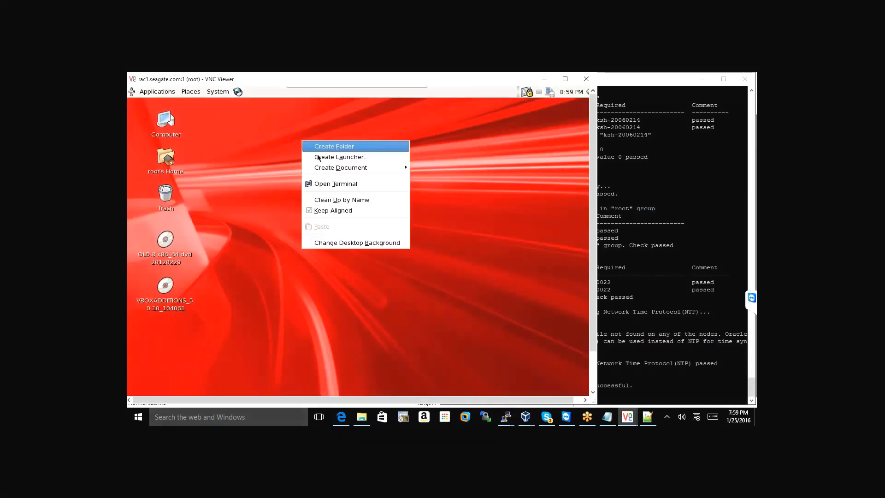
left_click(335, 183)
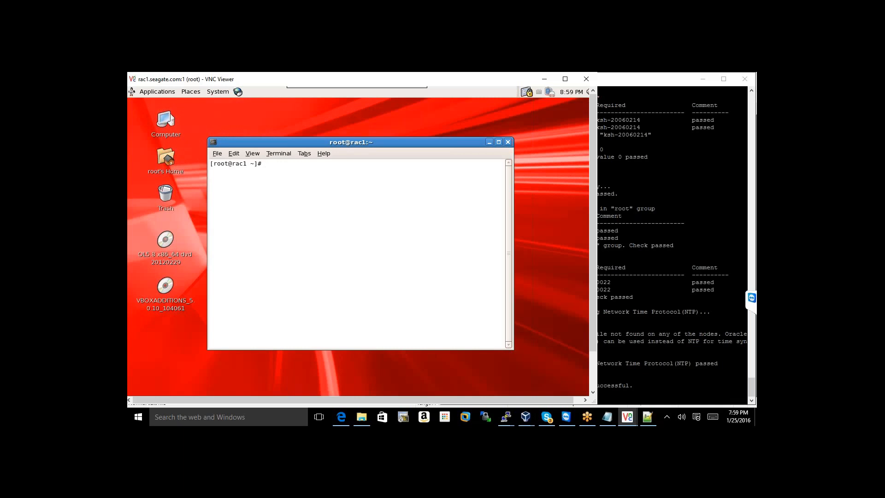
Run xhost + to disable X access control, then sudo su - oracle
type("xhost +")
key("Return")
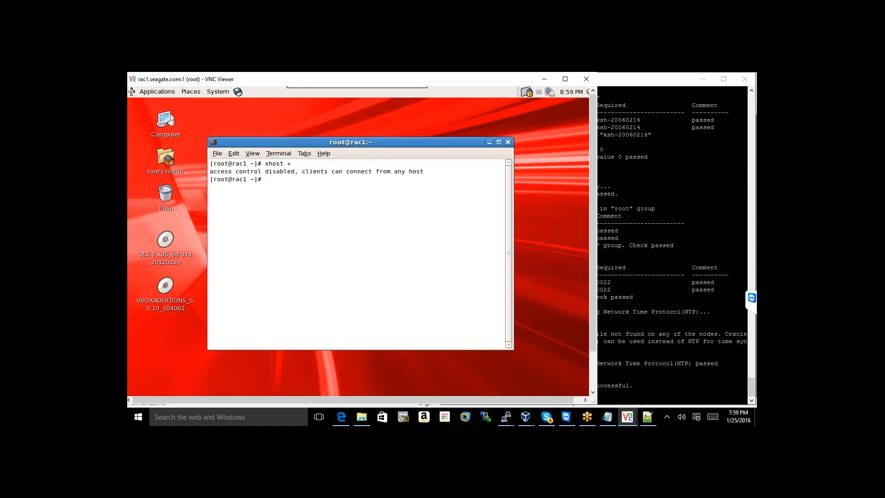
type("sido")
key("BackSpace")
key("BackSpace")
key("BackSpace")
key("BackSpace")
type("udo su - oracle")
key("Return")
key("Return")
key("Return")
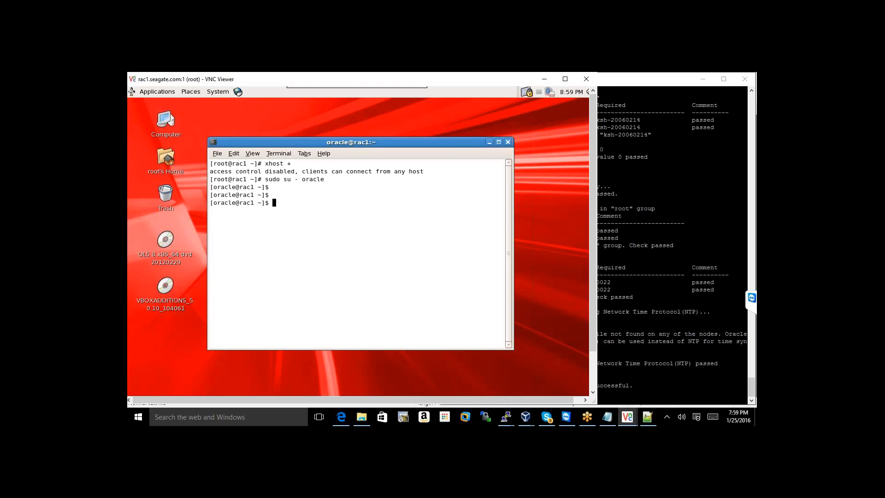
Change into /u01/grid, confirm it with pwd, and list its files
type("cd /u01/grid")
key("Return")
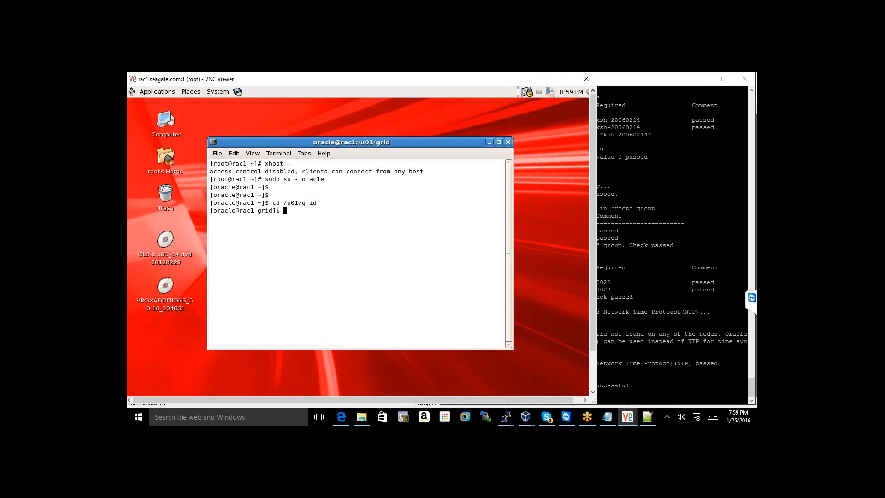
type("pwd")
key("Return")
type("ls")
key("Return")
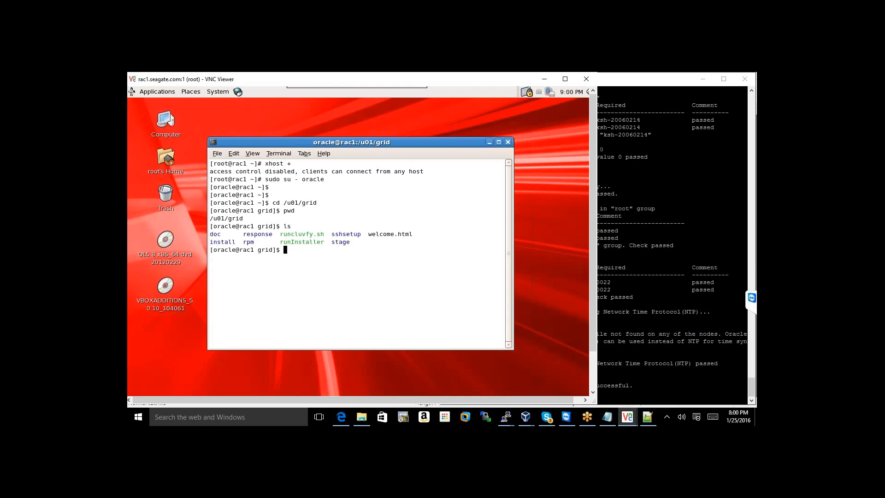
Launch the Grid Infrastructure installer with ./runInstaller
type("./runI")
key("Tab")
key("Return")
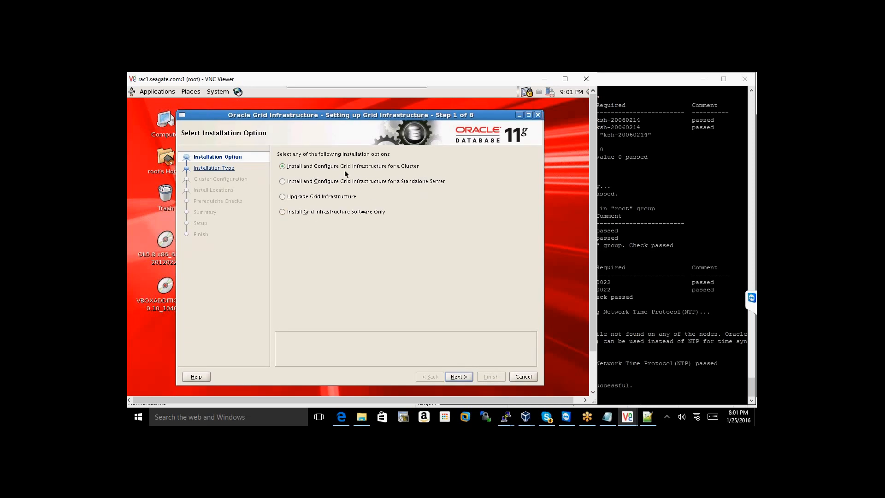
Continue with 'Install and Configure Grid Infrastructure for a Cluster' and accept Typical Installation
left_click(461, 378)
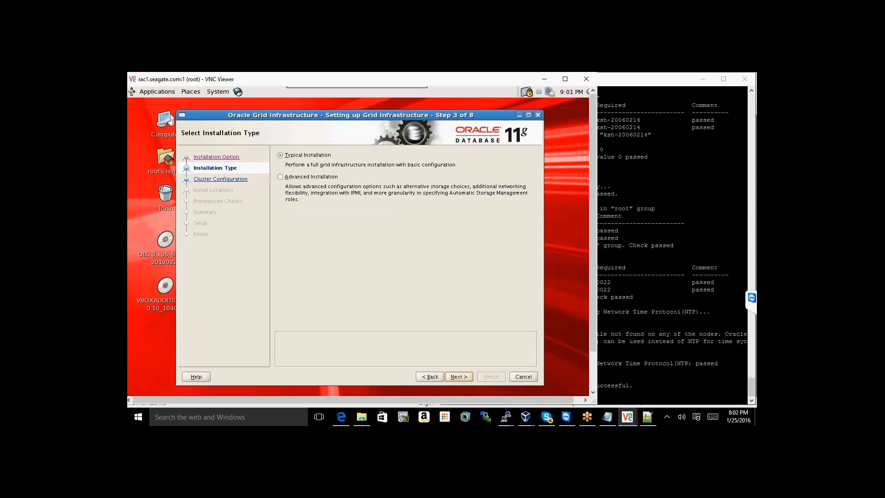
key("Return")
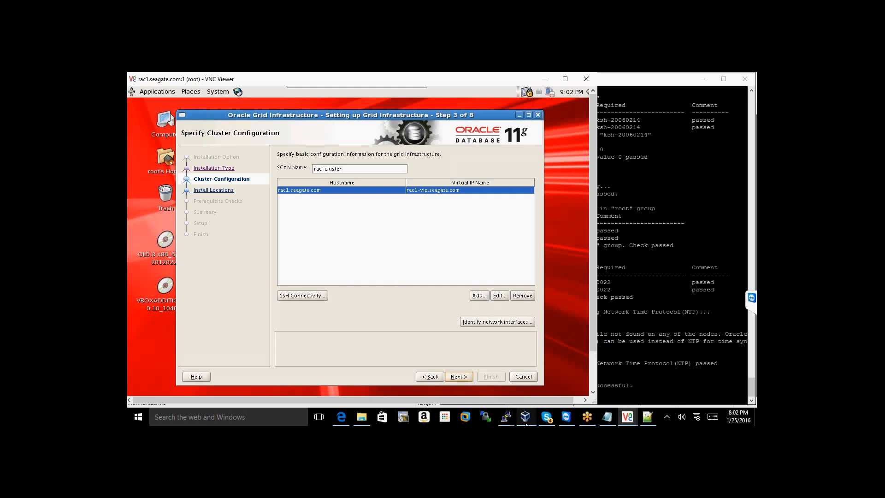
Exit the oracle shell in the rac2 PuTTY session and confirm root with id
mouse_move(506, 417)
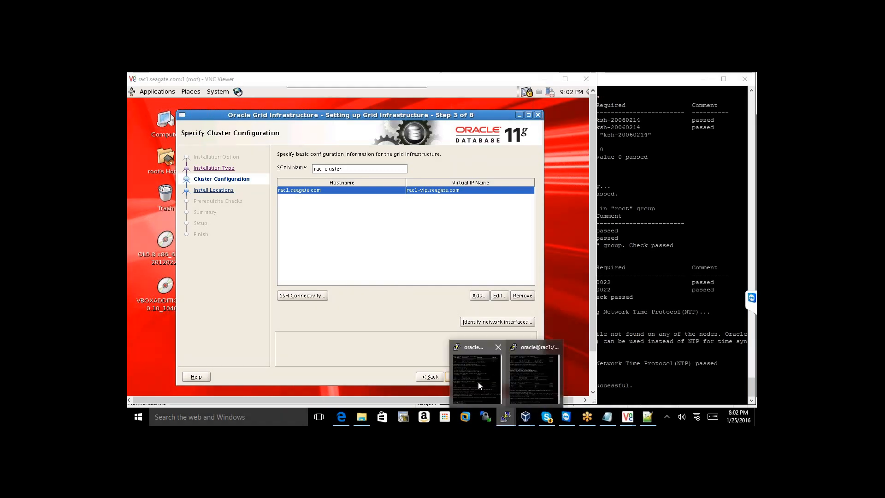
left_click(478, 381)
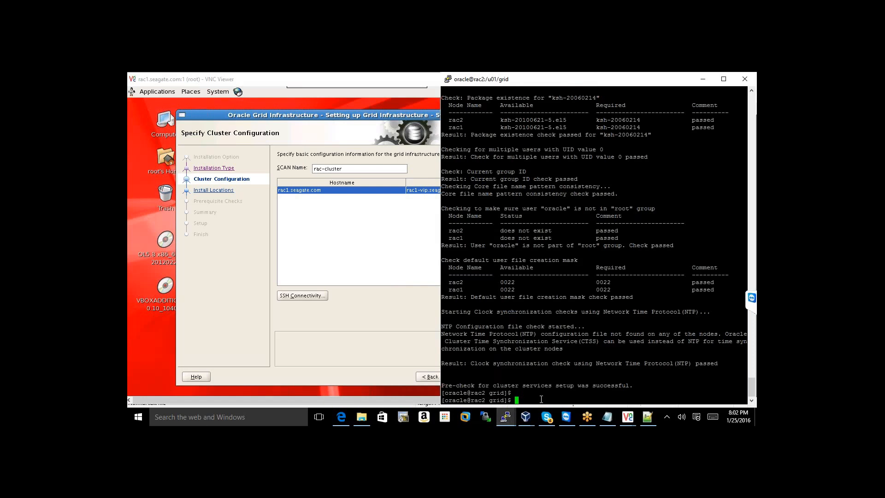
key("Return")
key("Return")
key("Return")
key("Return")
key("Return")
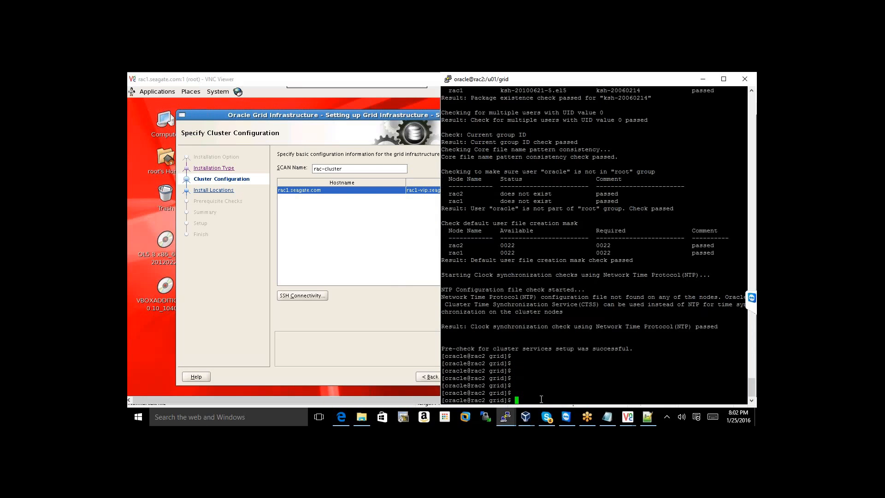
type("exit")
key("Return")
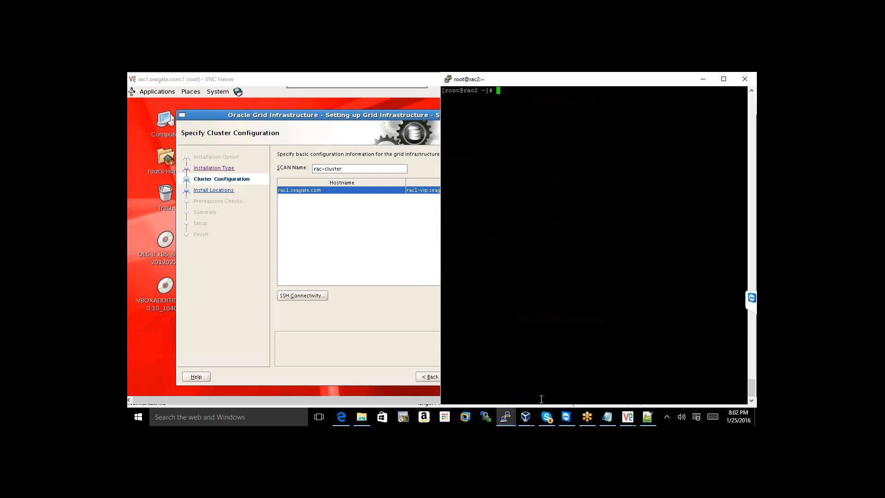
type("id")
key("Return")
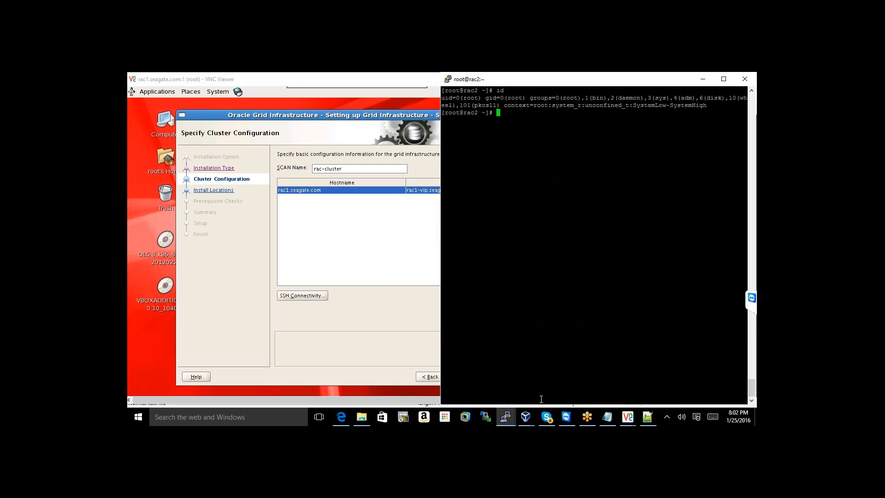
key("Return")
key("Return")
Print /etc/hosts and highlight the rac-scan SCAN name
type("cat /etc/hos")
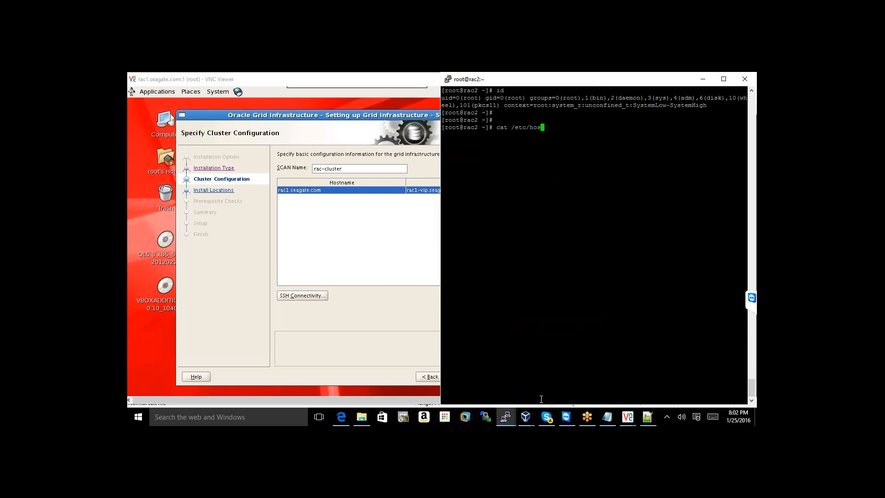
type("t")
key("Return")
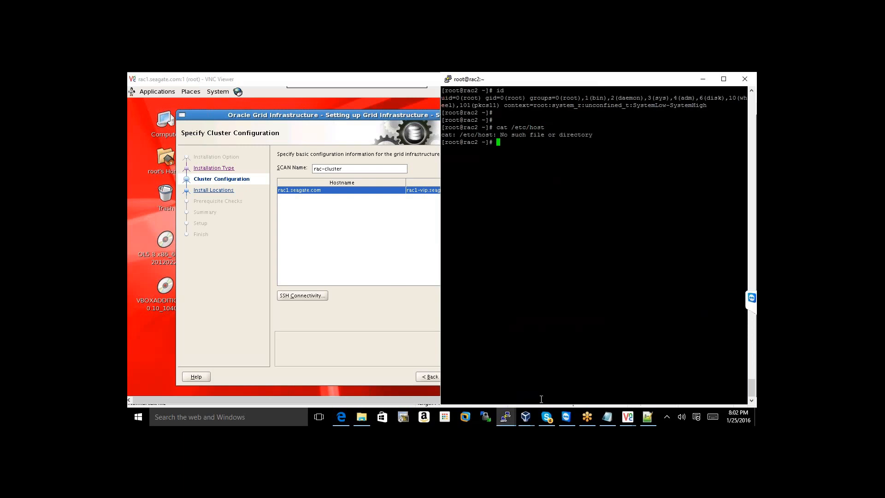
key("Up")
type("s")
key("Return")
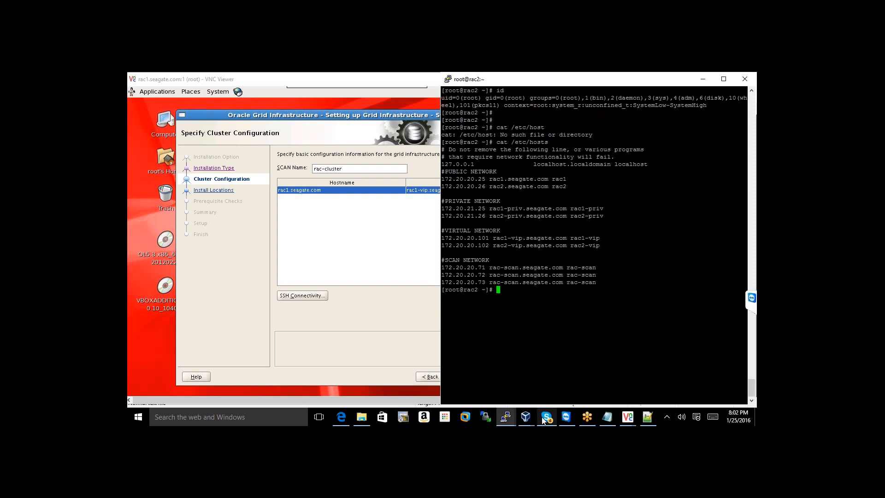
mouse_move(543, 419)
left_click_drag(489, 269, 517, 266)
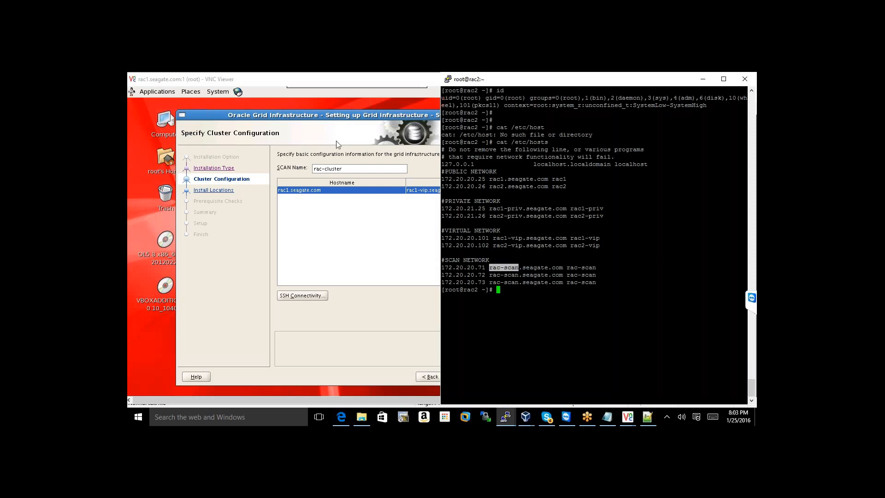
Change the SCAN name from rac-cluster to rac-scan and open the Add node form
left_click(345, 172)
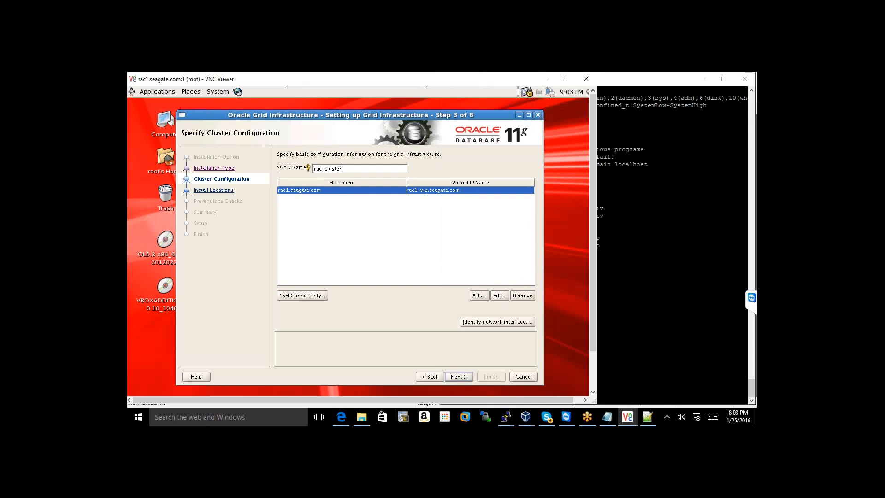
triple_click(331, 167)
left_click(363, 170)
key("BackSpace")
key("BackSpace")
key("BackSpace")
key("BackSpace")
key("BackSpace")
key("BackSpace")
key("BackSpace")
key("BackSpace")
key("BackSpace")
key("BackSpace")
type("rac-scan")
left_click(477, 296)
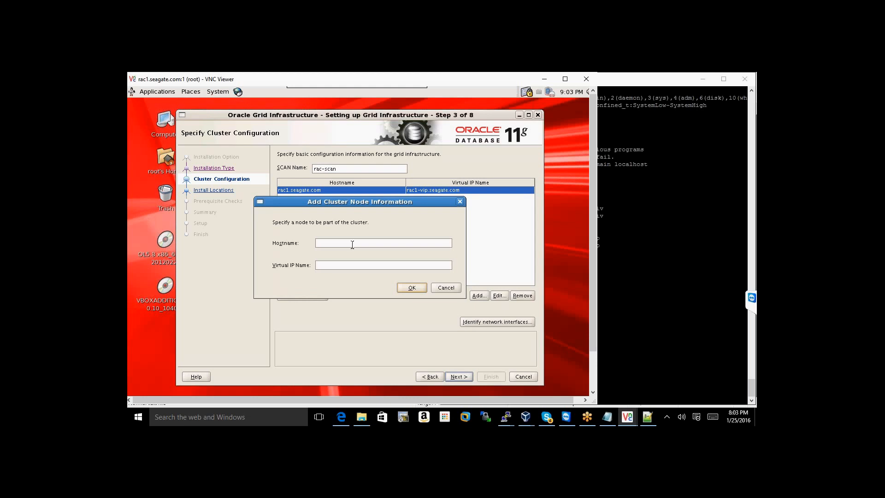
Add node rac2.seagate.com with virtual IP name rac2-vip.seagate.com, checking names against /etc/hosts
left_click(353, 244)
left_click(622, 281)
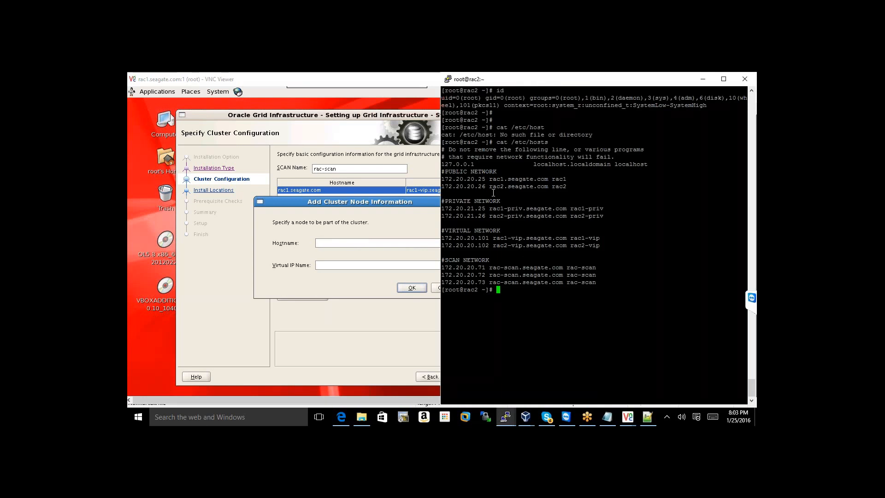
left_click_drag(489, 187, 547, 190)
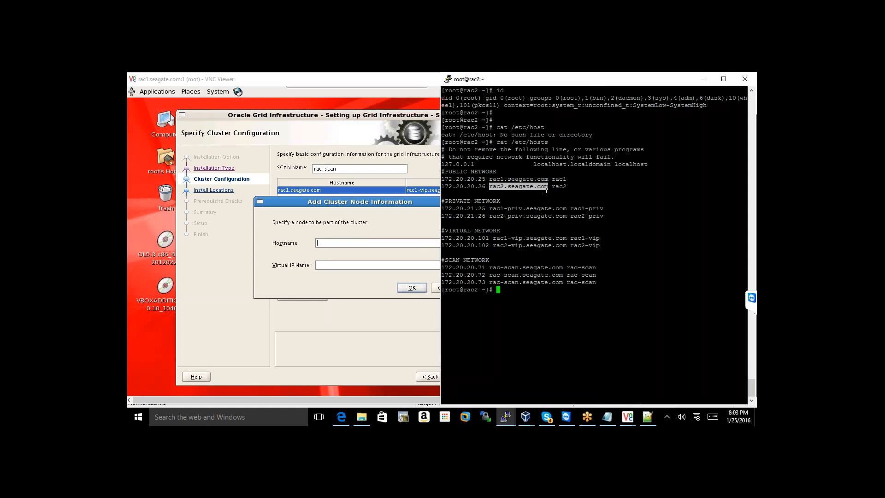
left_click(371, 243)
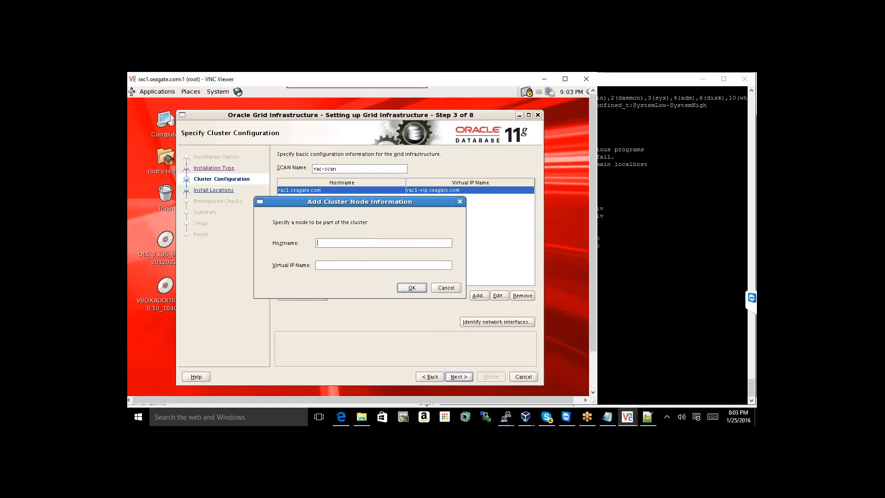
type("rac")
type("2.seagate")
type(".co")
type("2")
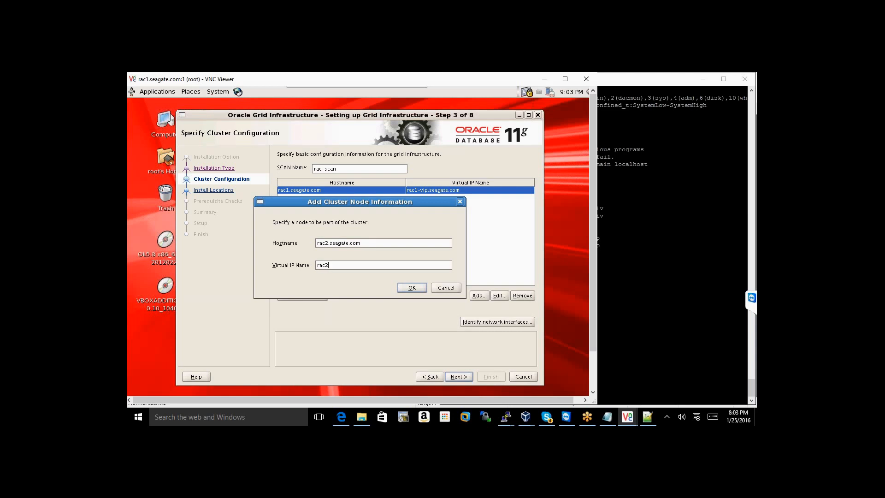
type("-vip")
left_click(608, 258)
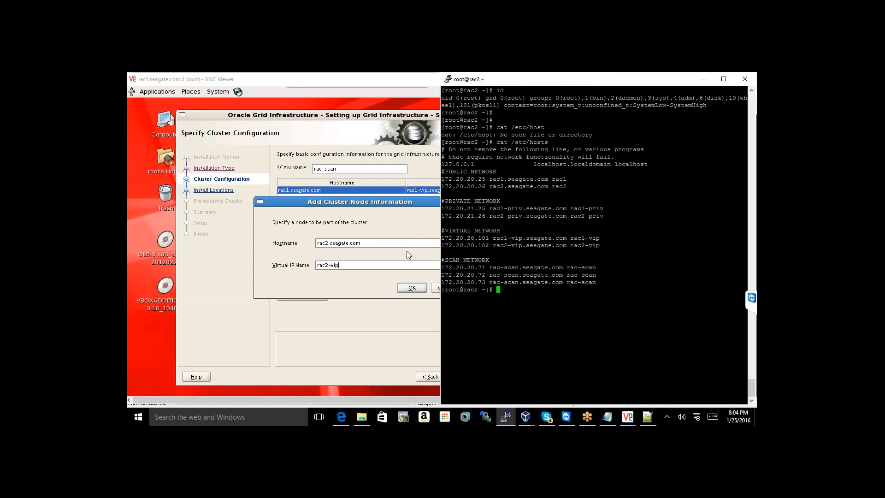
left_click(400, 268)
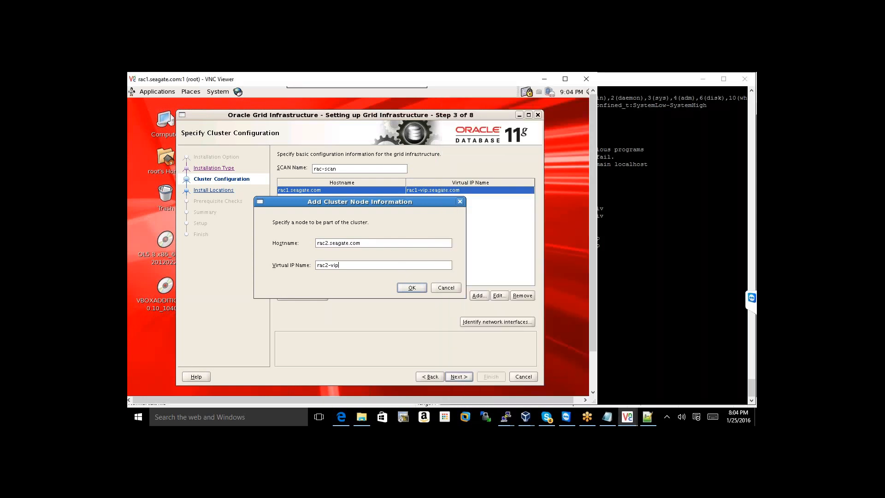
type(".seagate.com")
left_click(418, 286)
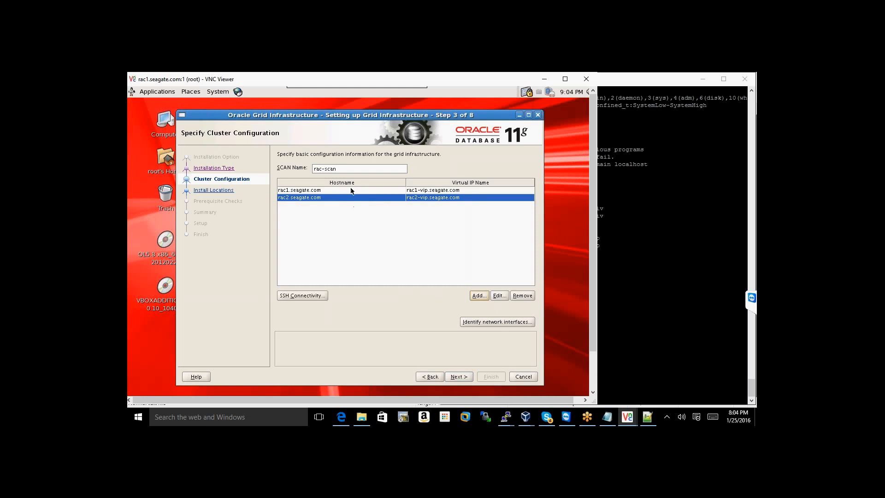
Enter the OS password under SSH Connectivity, then submit the two-node configuration for validation
left_click(314, 296)
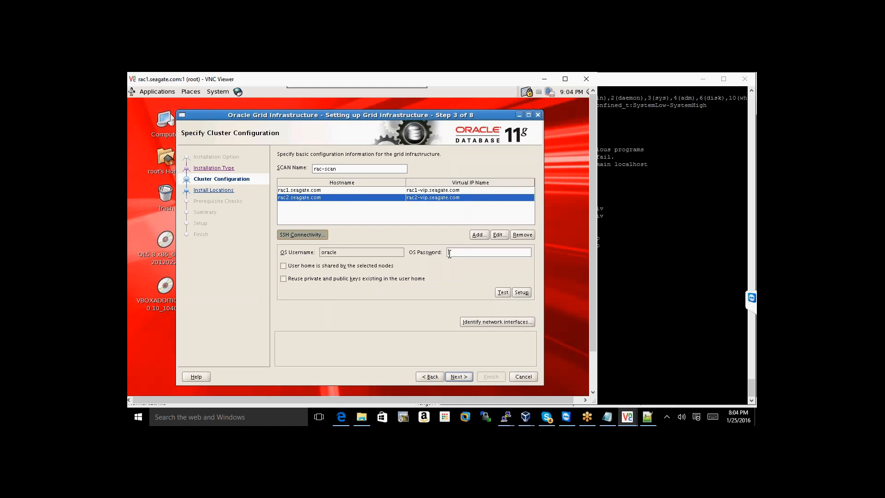
type("rac")
left_click(303, 235)
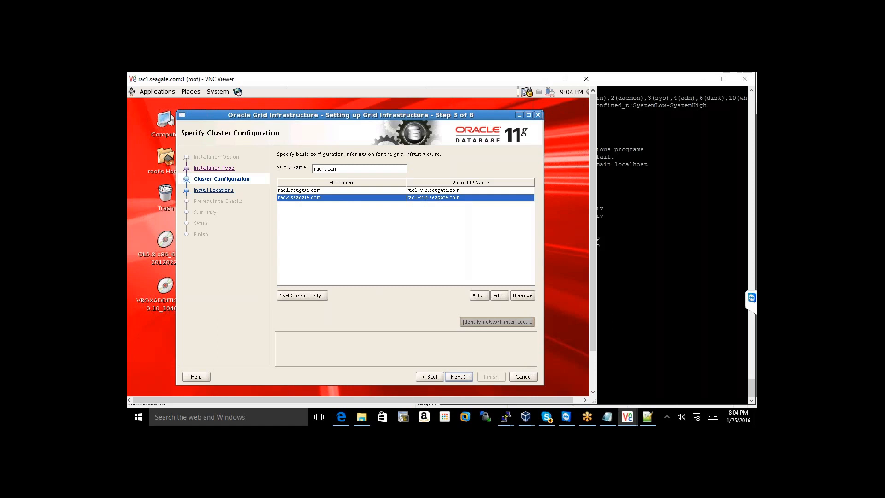
left_click(459, 377)
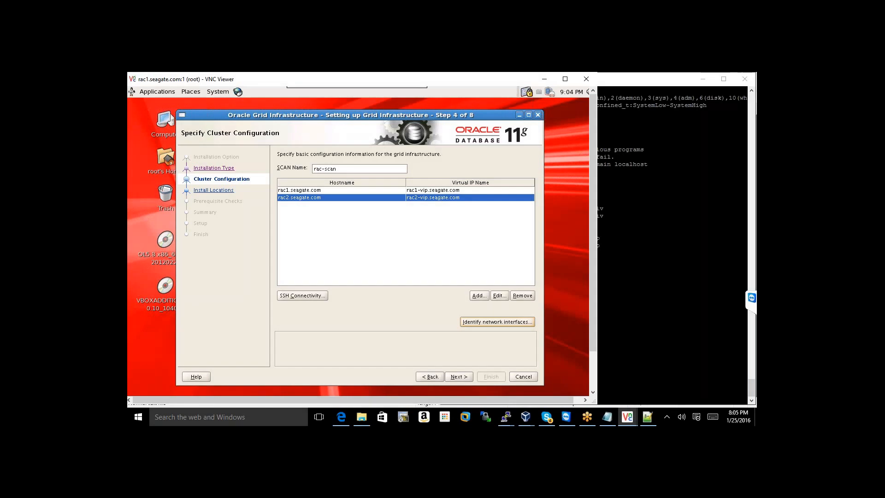
Advance the installer to Install Locations and switch to the ORACLE-BASE guide in Edge
left_click(459, 377)
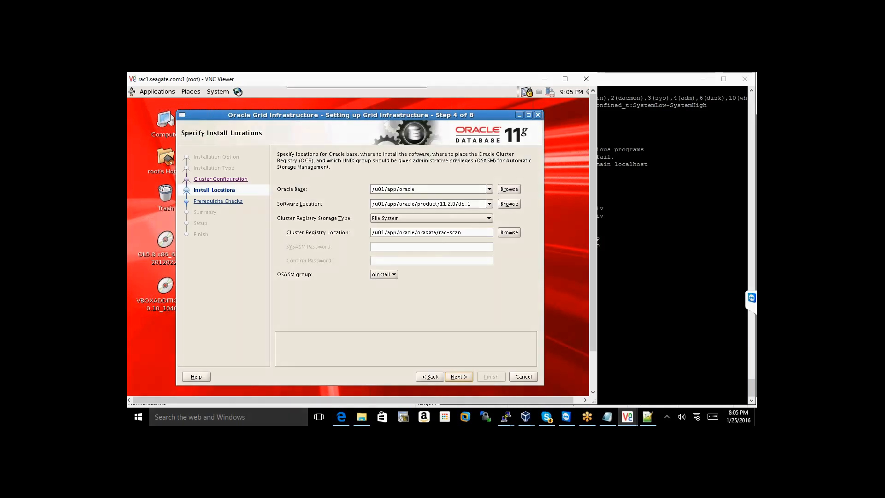
left_click(344, 412)
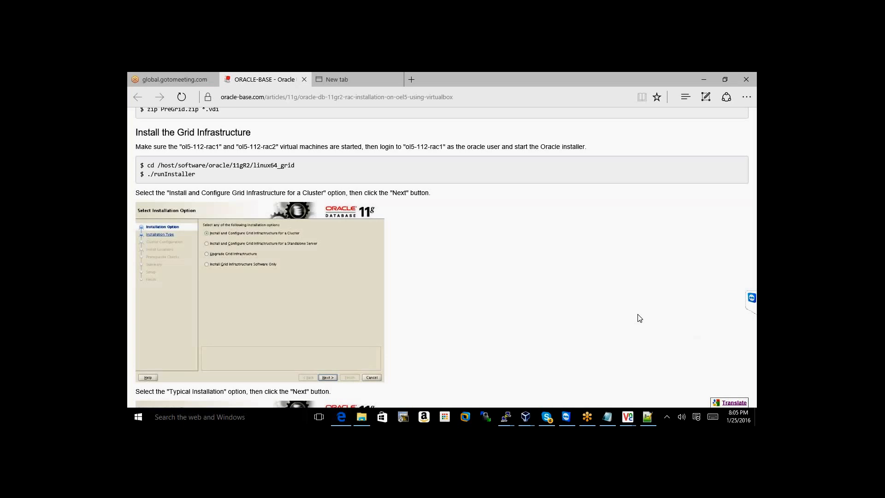
Scroll the ORACLE-BASE guide down to the Specify Install Locations and ASM disk group sections
scroll(639, 318, "down", 10)
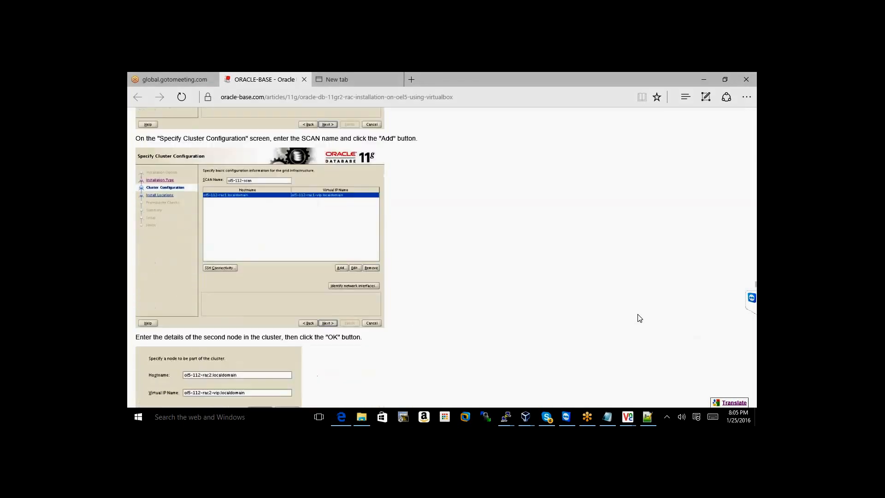
scroll(639, 318, "down", 6)
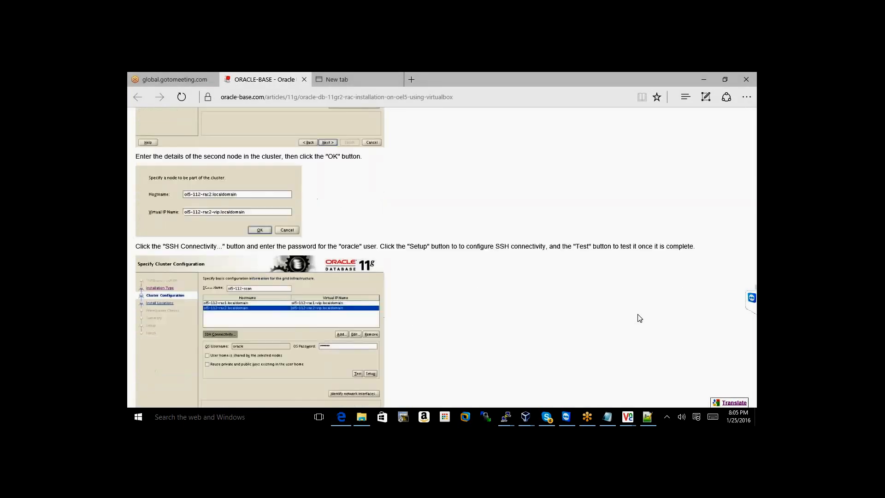
scroll(639, 318, "down", 1)
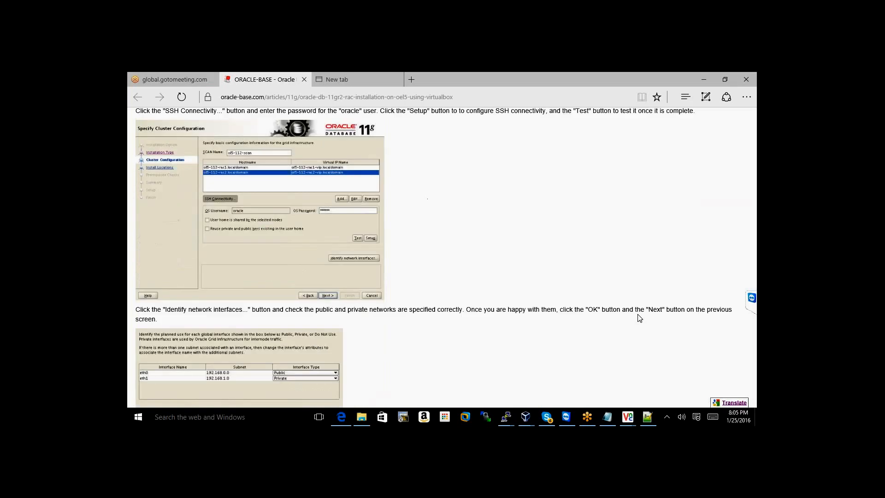
scroll(640, 318, "down", 1)
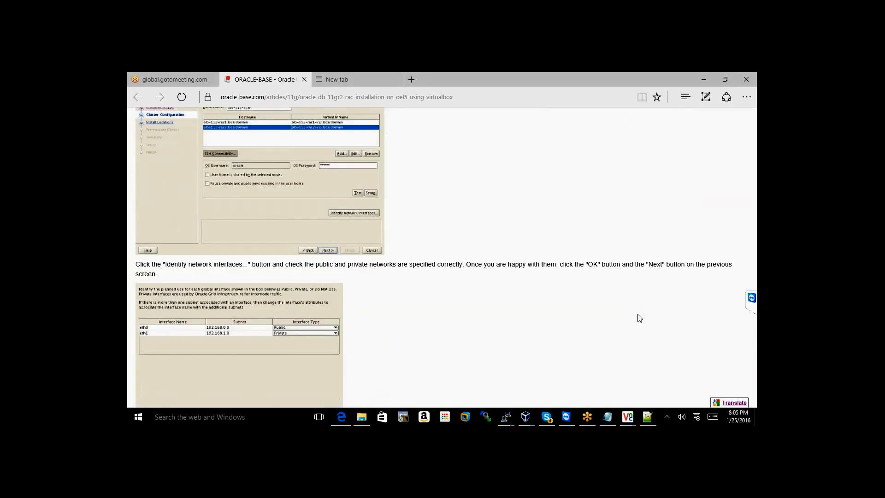
scroll(639, 318, "down", 4)
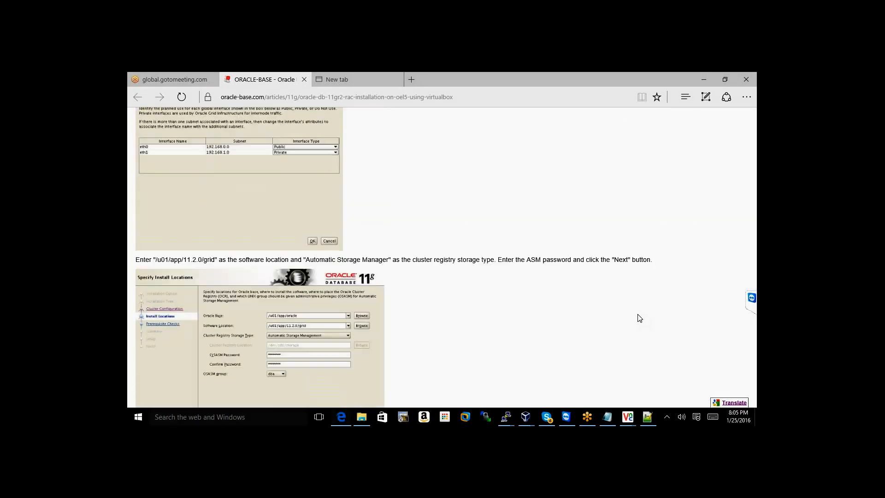
scroll(639, 318, "down", 3)
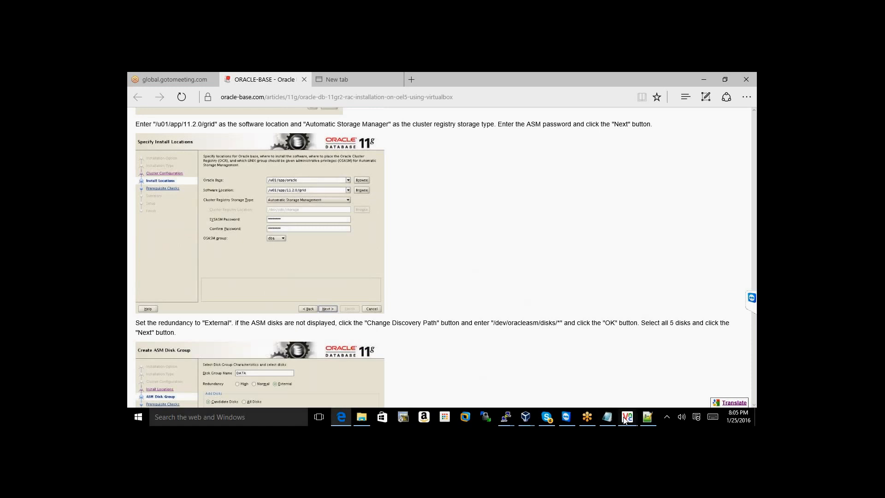
Set the cluster registry storage type to Automatic Storage Management
mouse_move(626, 418)
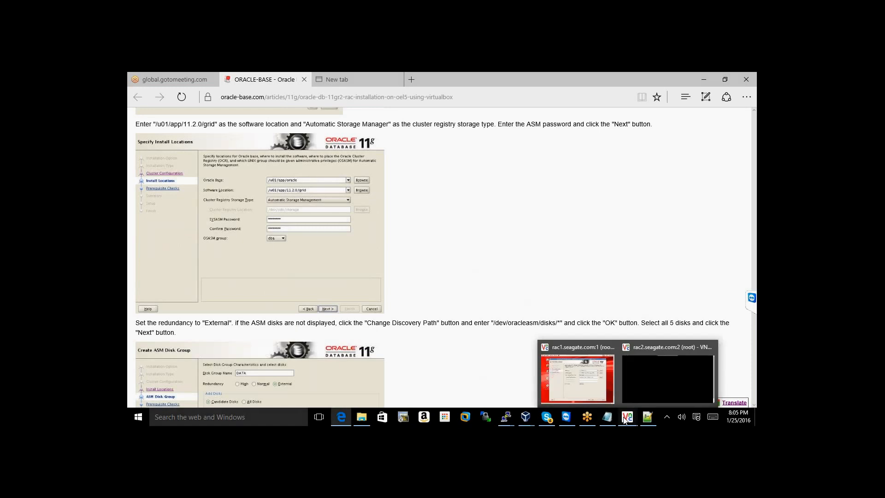
left_click(589, 385)
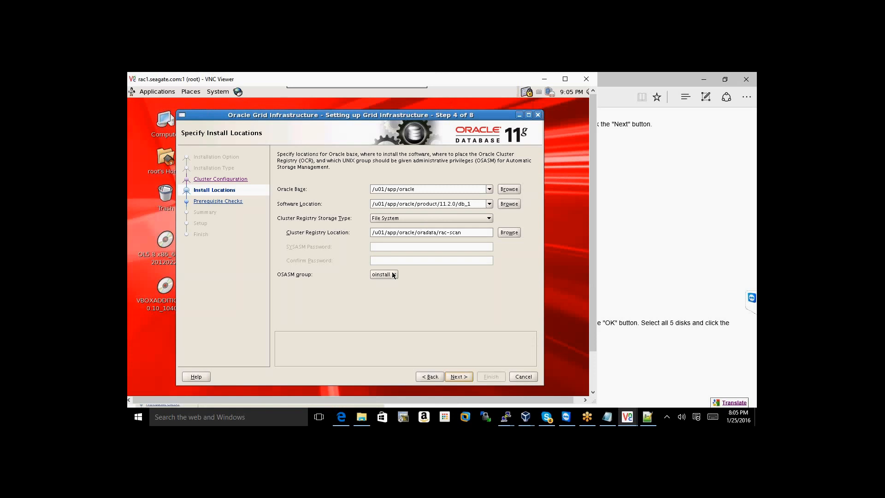
left_click(440, 220)
left_click(445, 235)
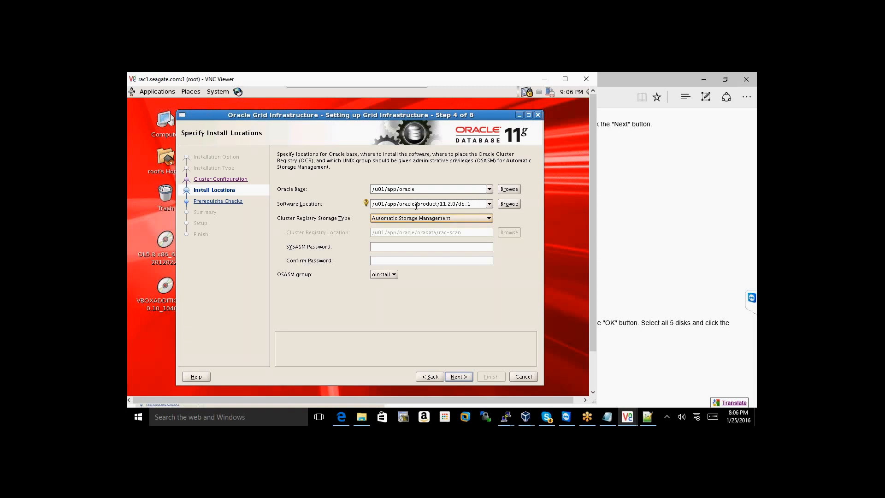
Change the software location to /u01/app/11.2.0/grid and choose dba as the OSASM group
left_click(624, 185)
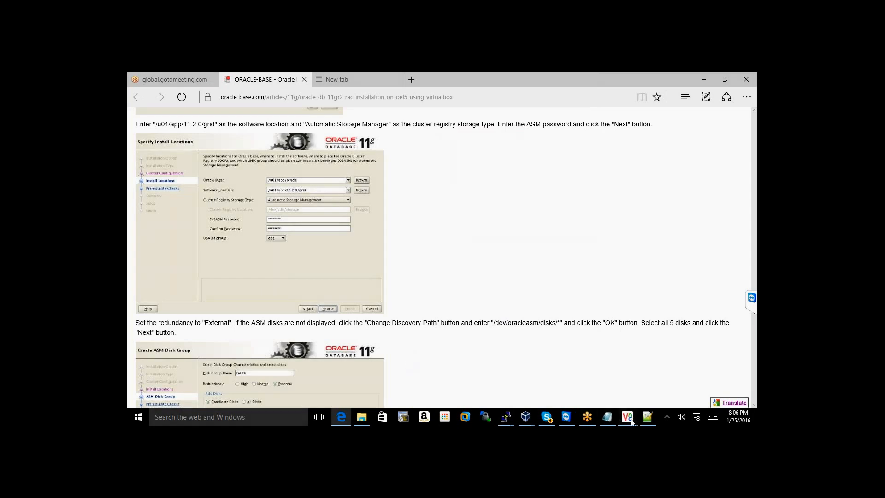
mouse_move(631, 420)
left_click(560, 370)
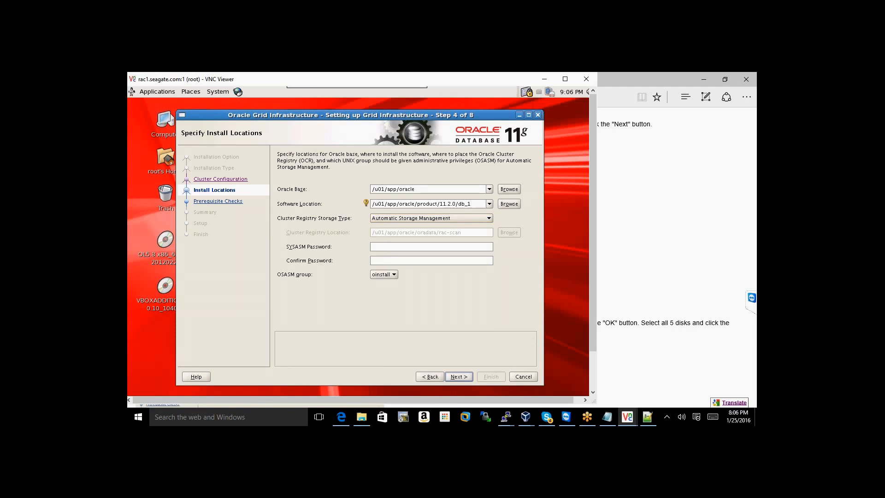
key("BackSpace")
key("BackSpace")
key("BackSpace")
key("BackSpace")
key("BackSpace")
key("BackSpace")
key("BackSpace")
key("BackSpace")
key("BackSpace")
key("BackSpace")
key("BackSpace")
key("BackSpace")
key("BackSpace")
key("BackSpace")
key("BackSpace")
key("BackSpace")
key("BackSpace")
key("BackSpace")
key("BackSpace")
key("BackSpace")
key("BackSpace")
key("BackSpace")
key("BackSpace")
key("BackSpace")
type("11.2.0/grid")
left_click(429, 190)
left_click(430, 206)
left_click(394, 246)
left_click(394, 275)
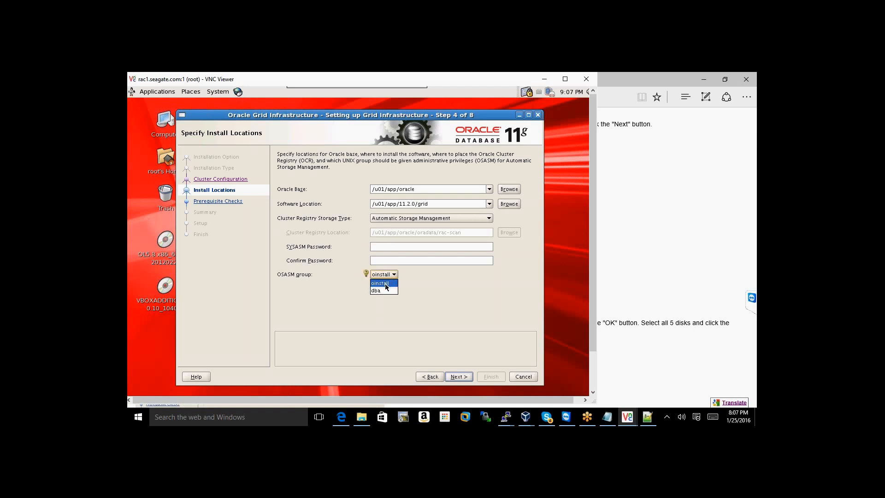
left_click(384, 290)
Enter and confirm a SYSASM password, then continue to reach the INS-30011 weak-password warning
left_click(421, 247)
type("oraclele")
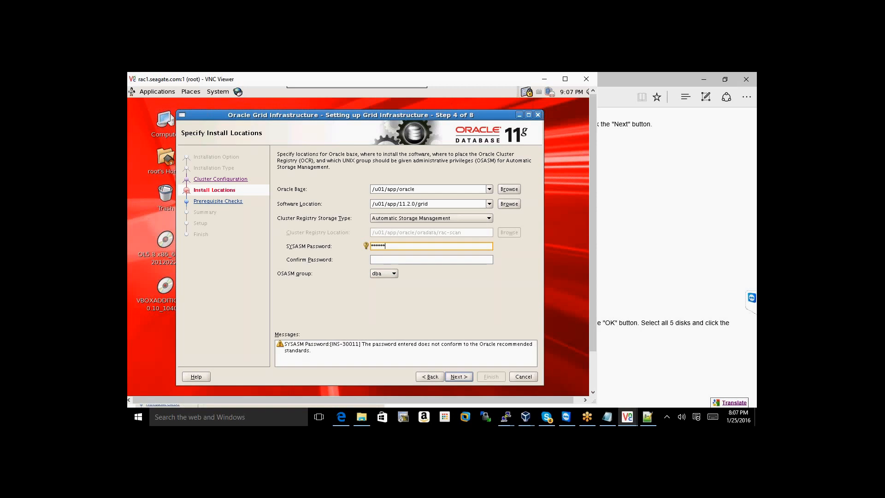
key("Tab")
type("ora")
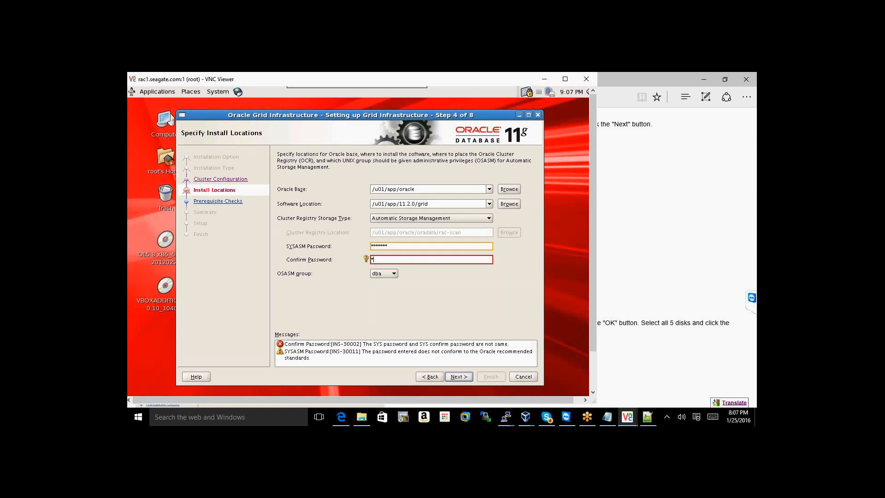
type("cle11")
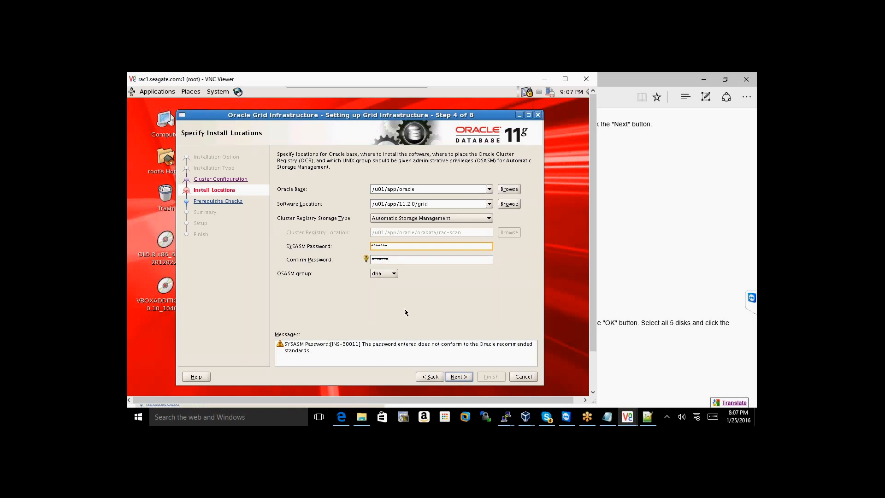
left_click(456, 377)
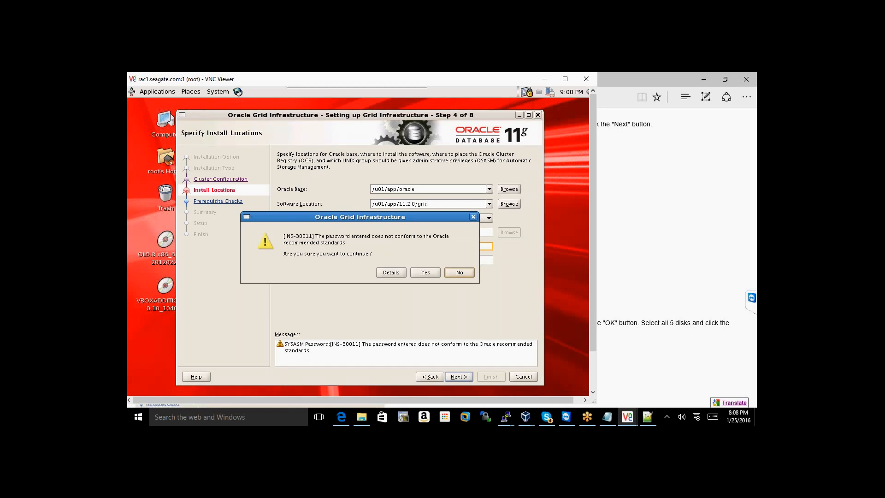
Accept the INS-30011 warning and enter /dev/oracleasm/disks/* as the ASM disk discovery path
left_click(421, 272)
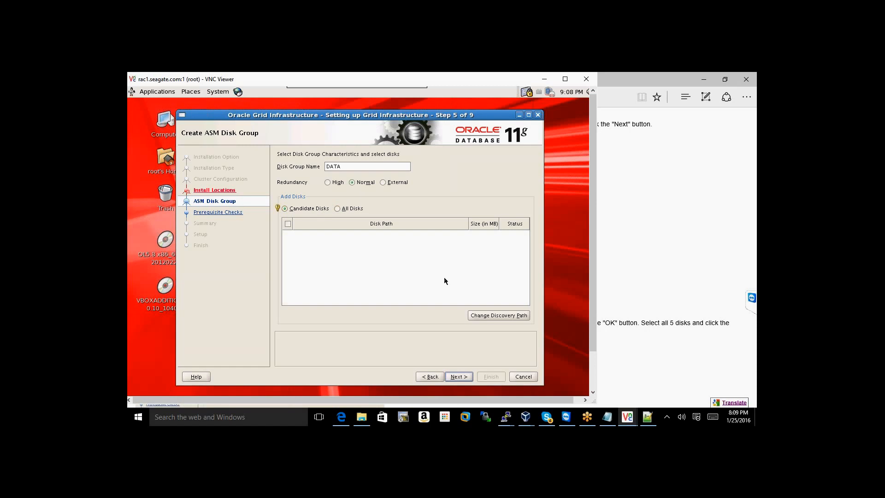
left_click(477, 316)
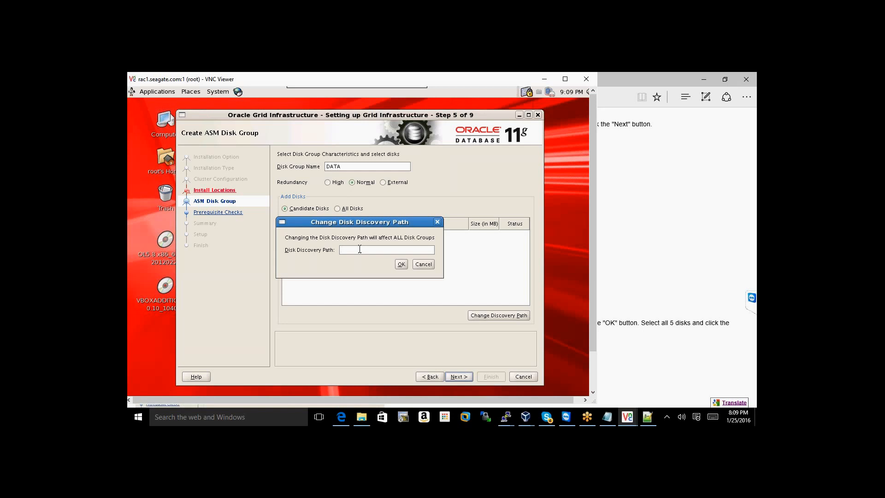
type("/dev")
type("oracleas")
type("/disks/*")
Apply the new discovery path and set the DATA disk group to External redundancy
left_click(402, 264)
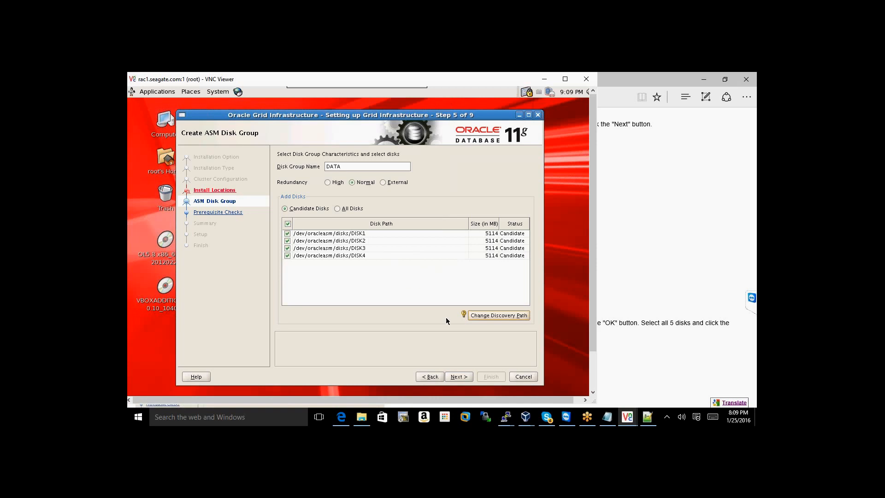
left_click(383, 183)
Advance past Create ASM Disk Group and keep /u01/app/oraInventory, launching the prerequisite checks
left_click(454, 377)
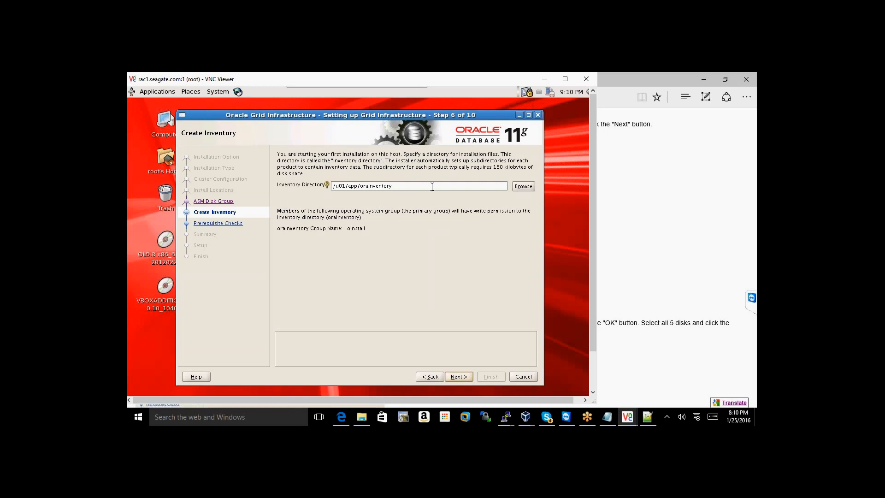
left_click(460, 377)
key("Return")
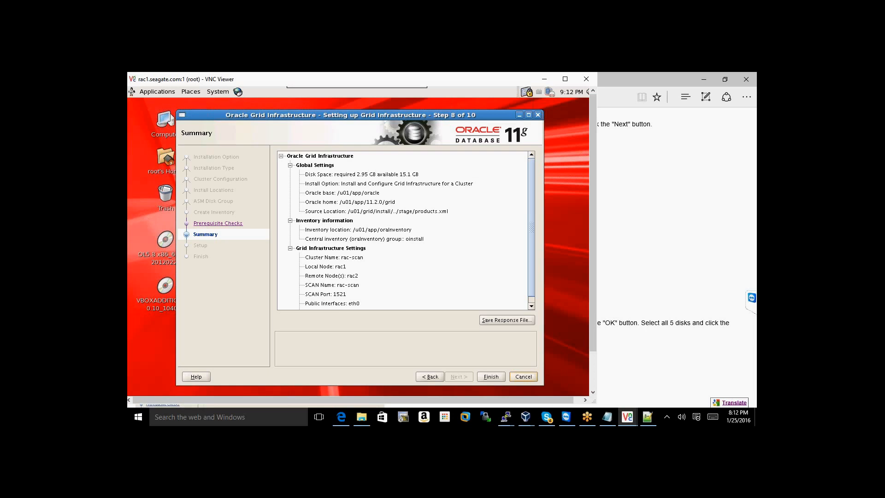
Start the Grid Infrastructure installation from the Summary page, then focus the Edge guide window
left_click(491, 379)
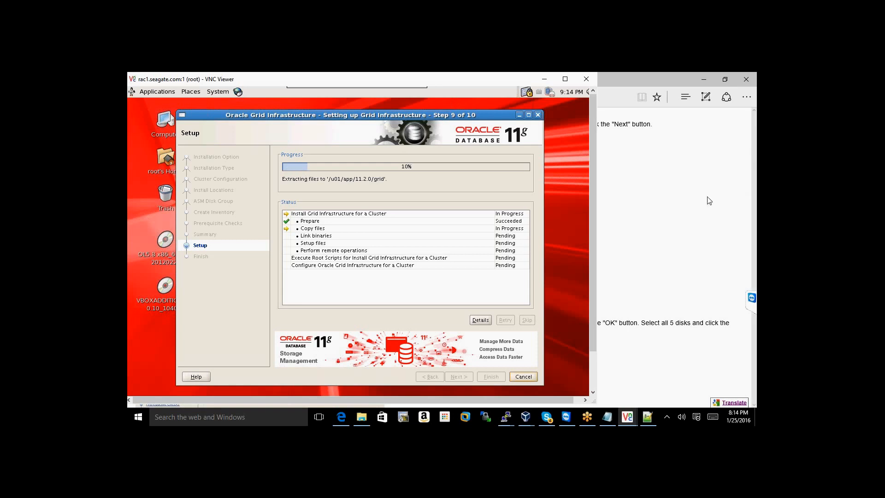
left_click(726, 138)
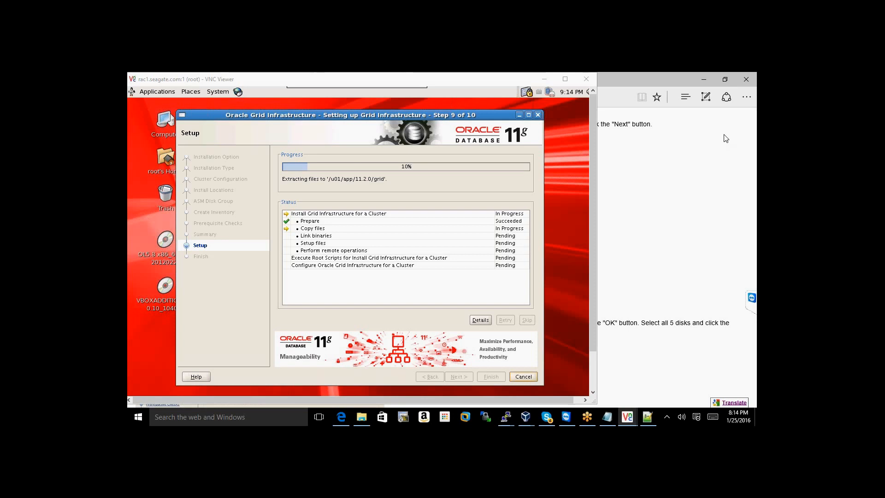